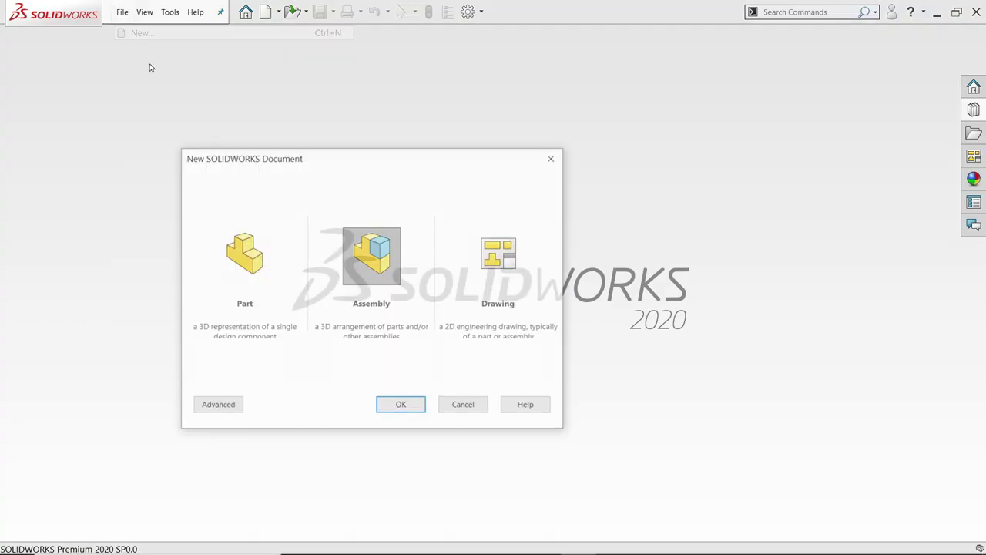
Create a new assembly with no components and set its units to IPS.
click(401, 405)
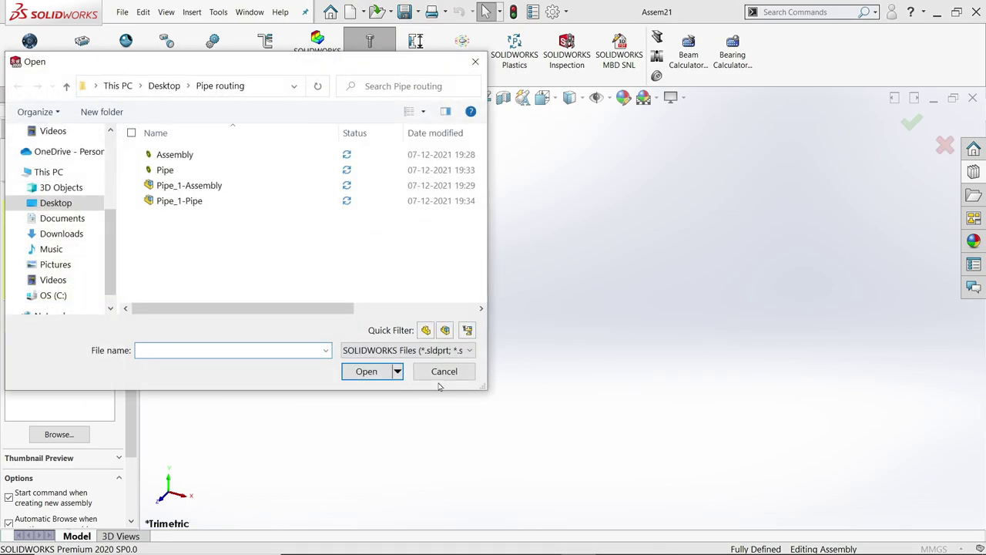
click(453, 376)
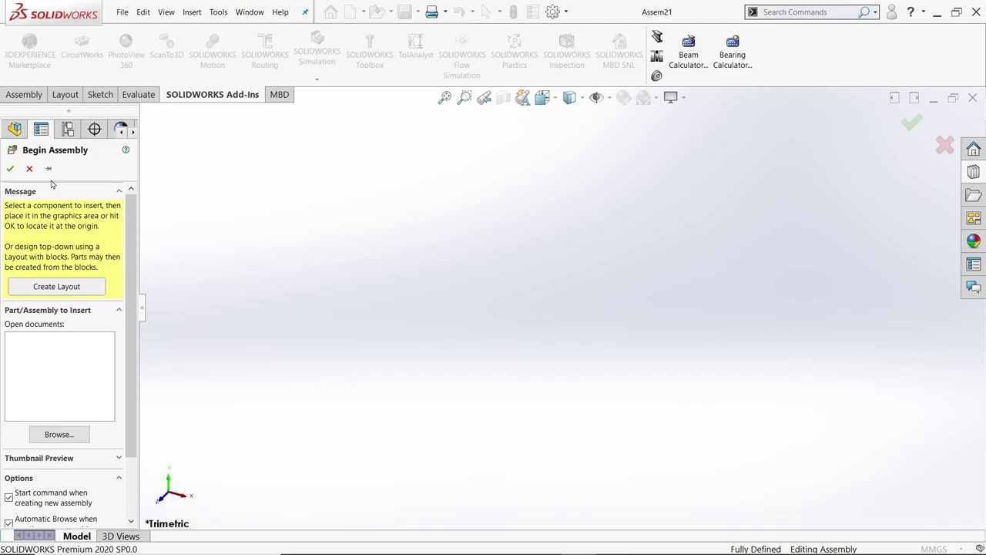
click(30, 169)
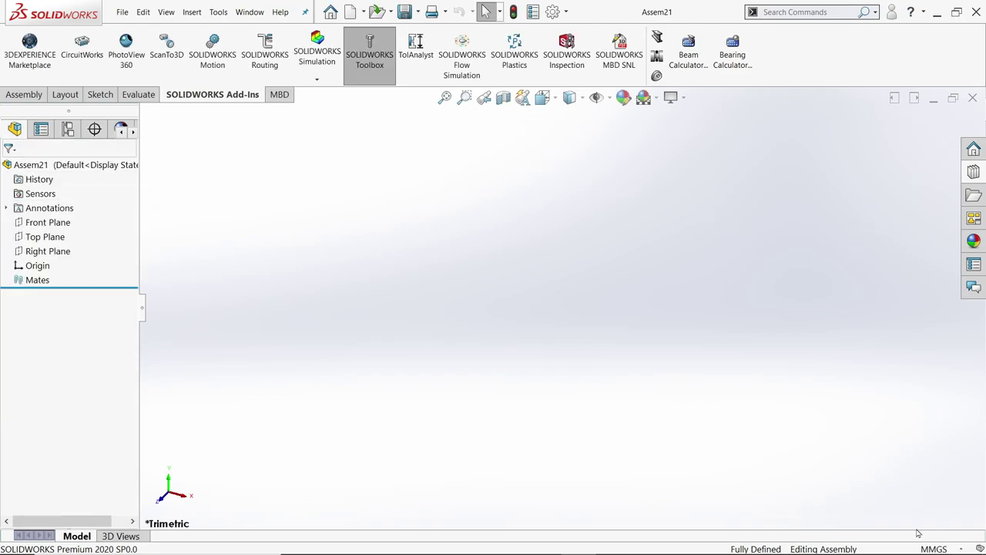
click(936, 549)
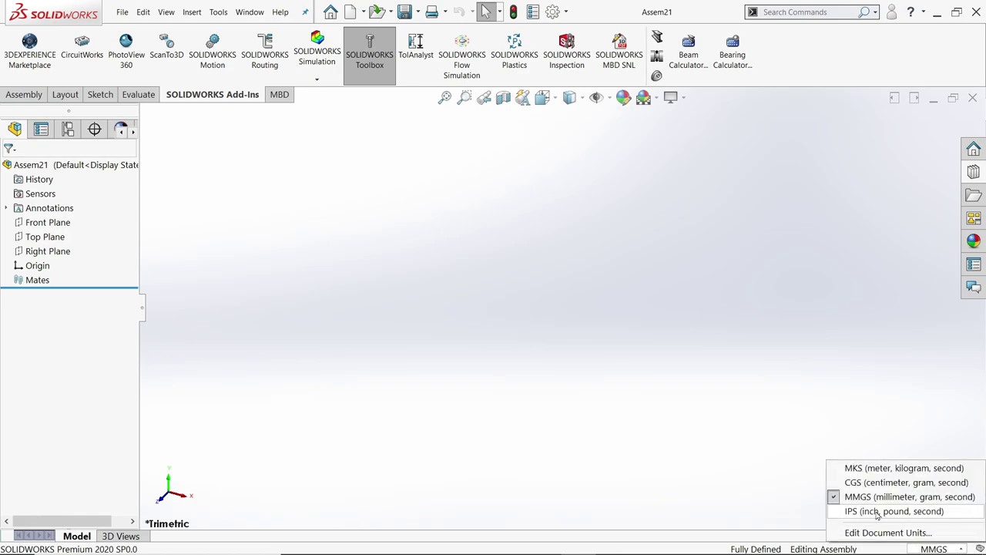
click(877, 513)
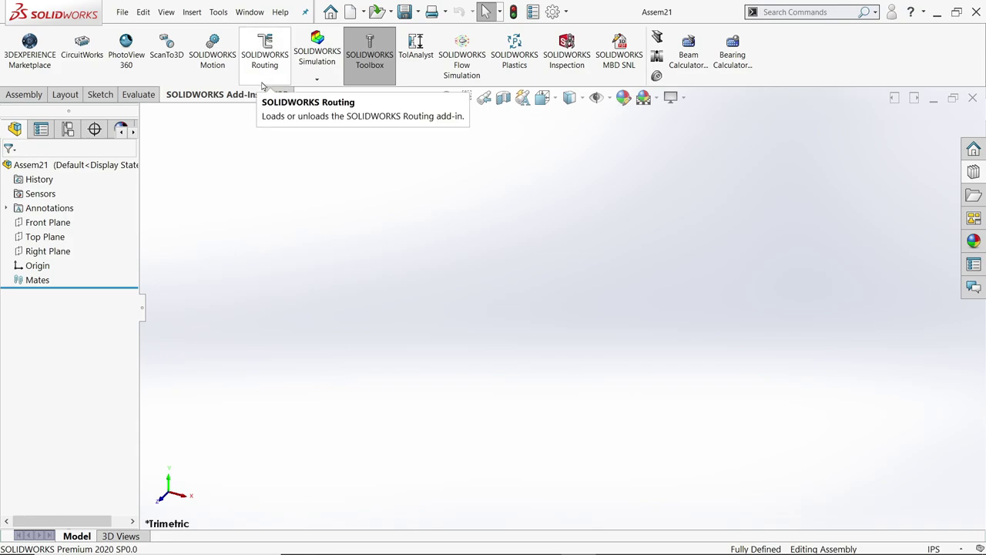
Turn on the Routing add-in and switch to the Piping routing commands.
click(269, 58)
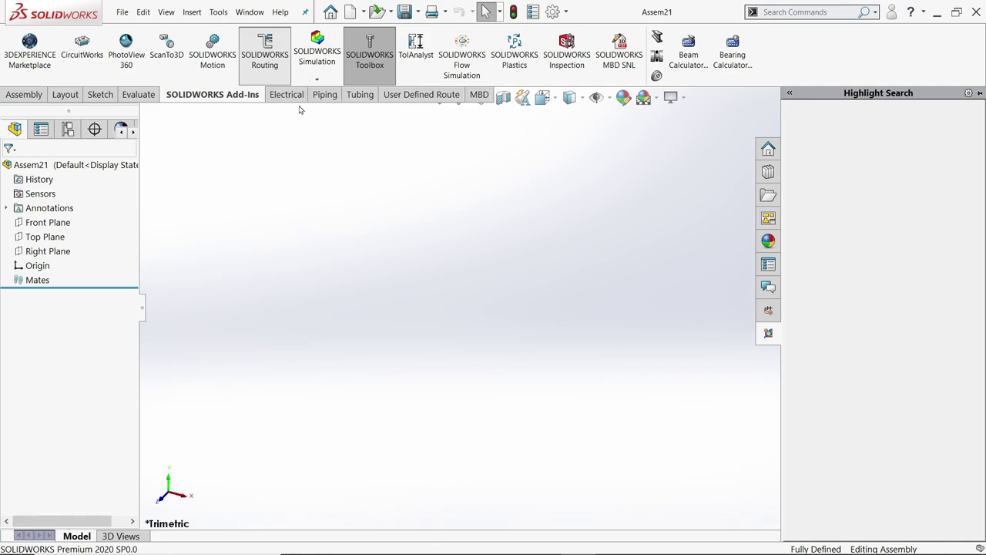
click(292, 99)
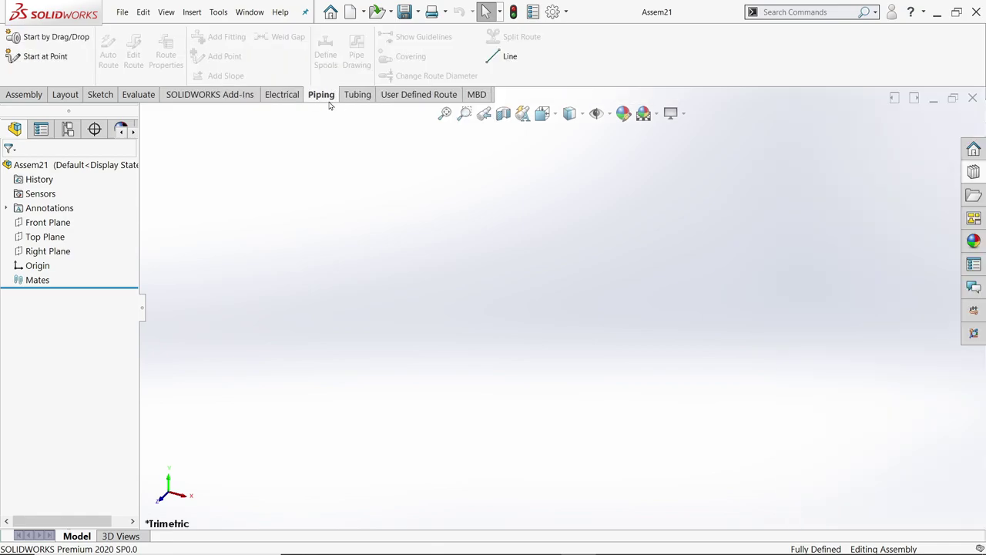
click(360, 101)
click(428, 103)
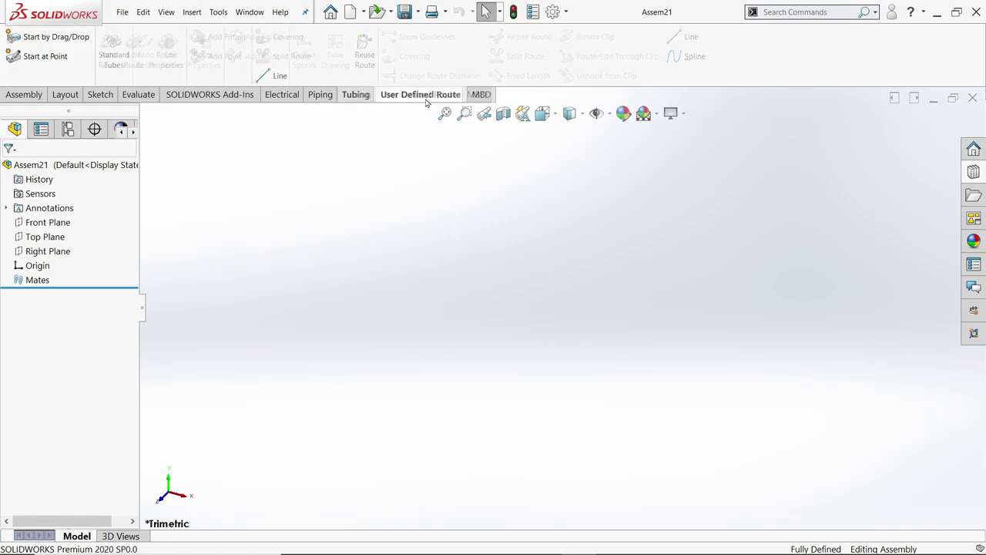
click(323, 98)
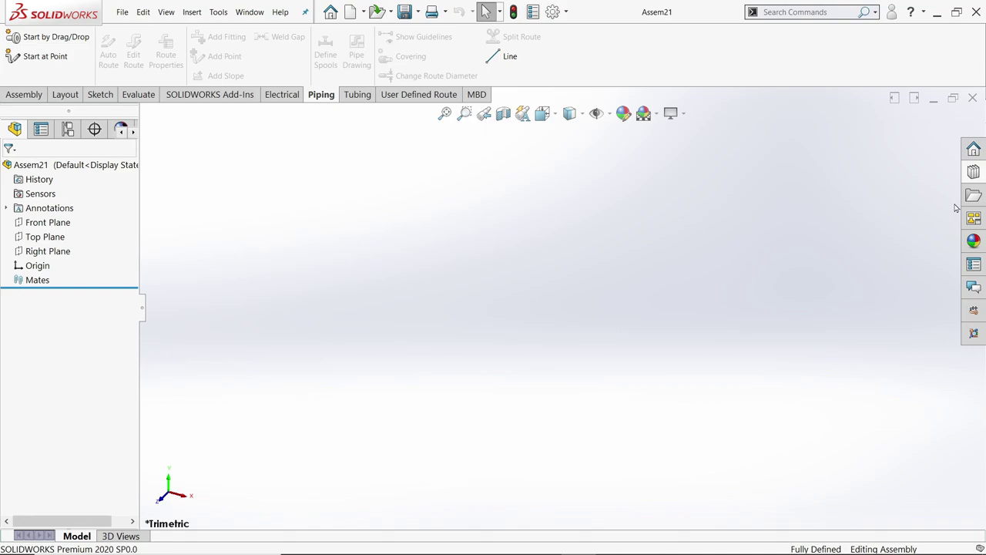
Browse the Design Library to routing > piping > flanges.
click(974, 172)
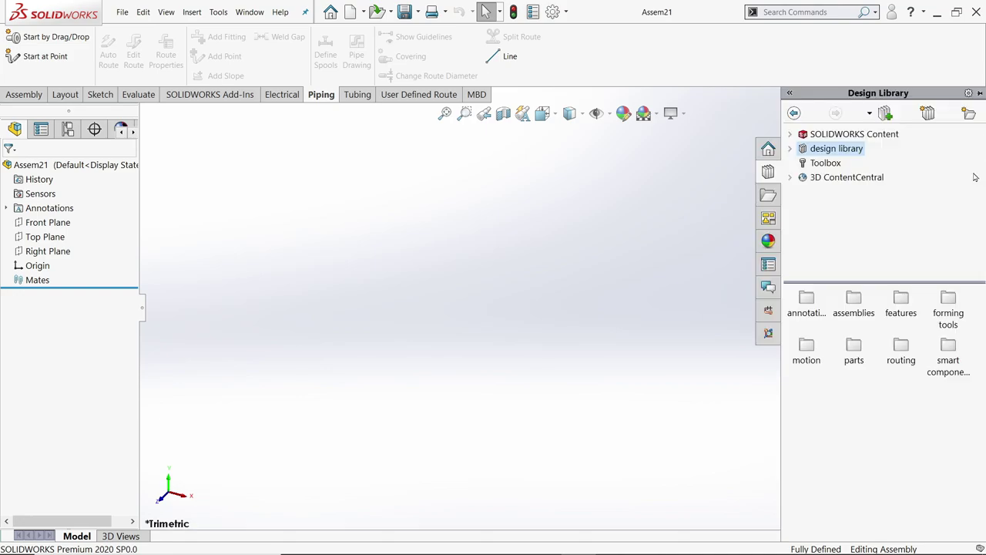
click(790, 150)
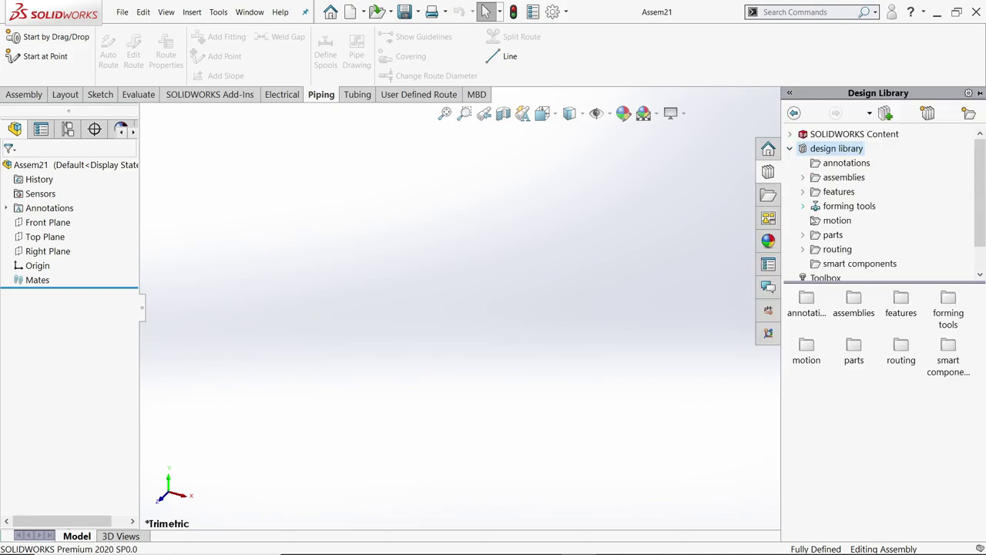
click(837, 249)
scroll(847, 239, down, 1)
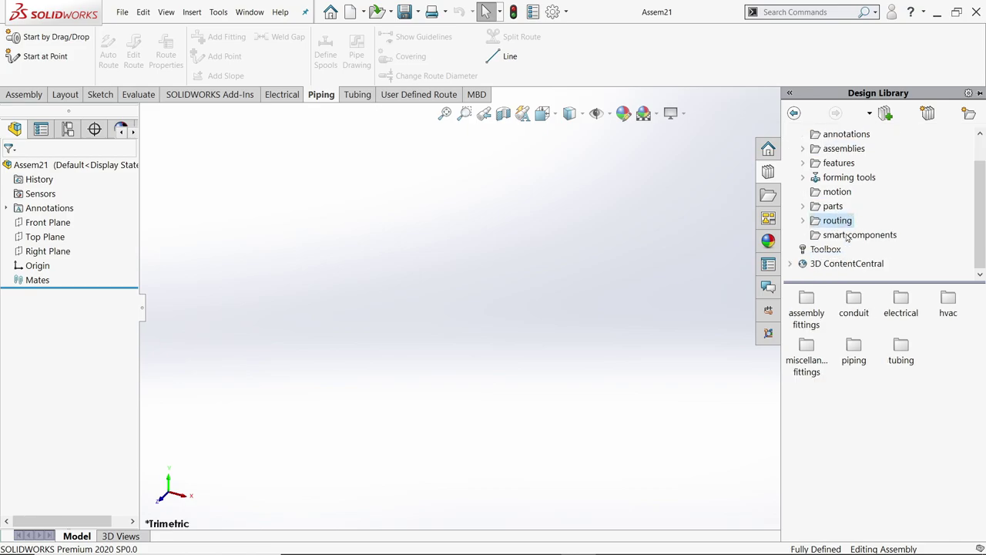
click(805, 221)
scroll(829, 210, down, 1)
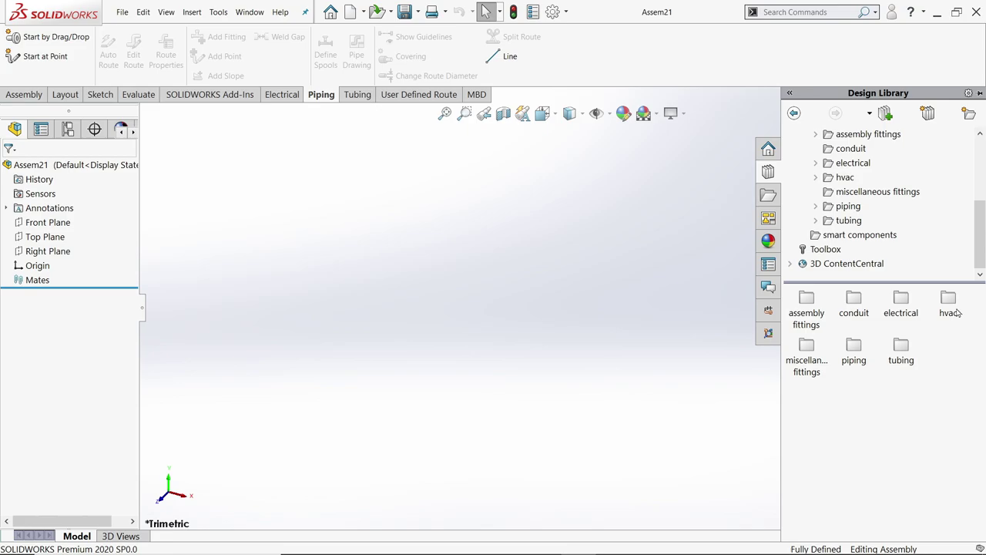
double_click(855, 351)
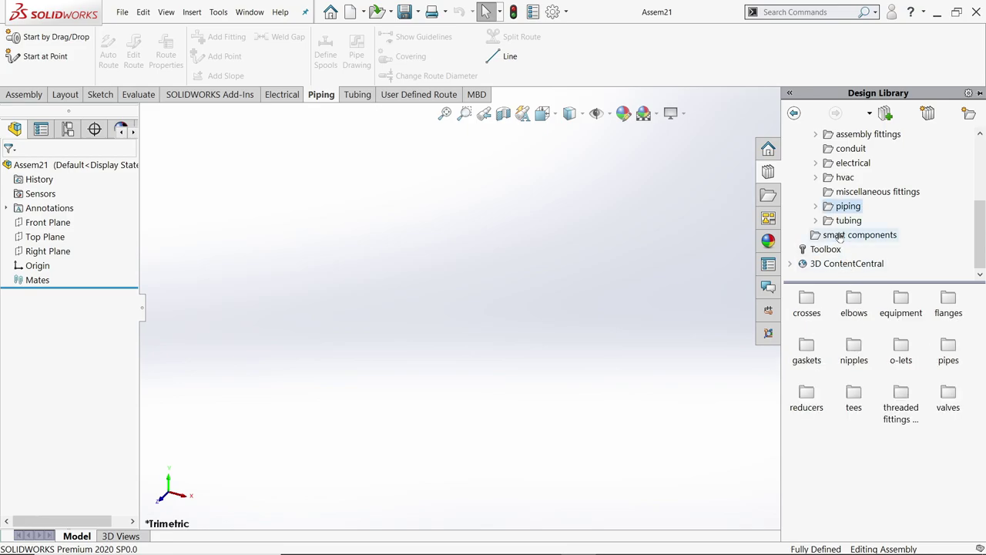
click(819, 208)
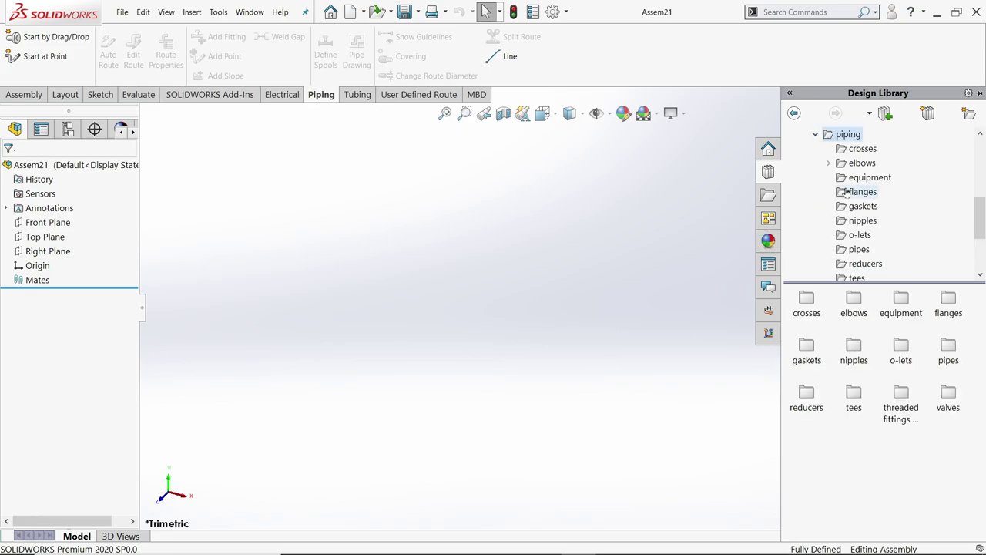
scroll(848, 192, down, 1)
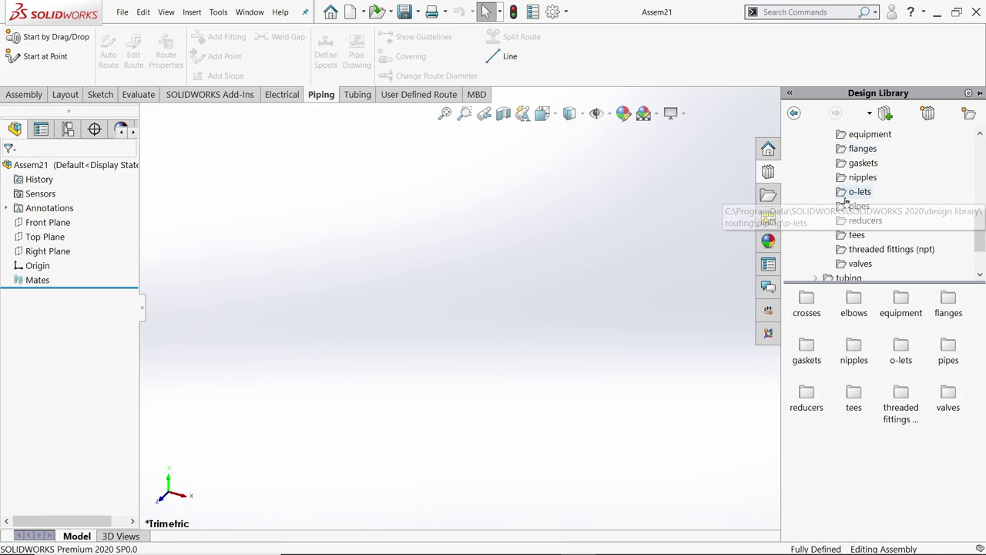
click(863, 148)
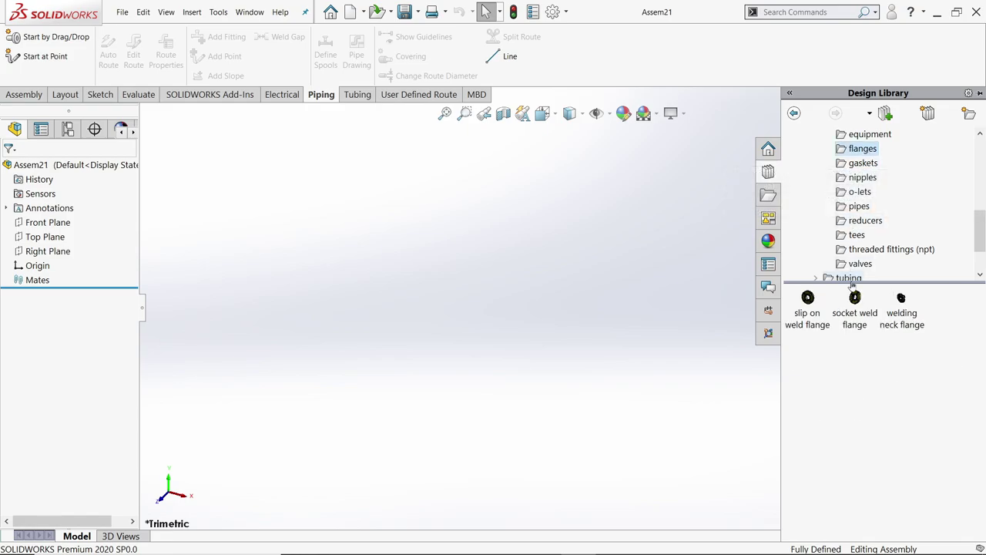
mouse_move(807, 302)
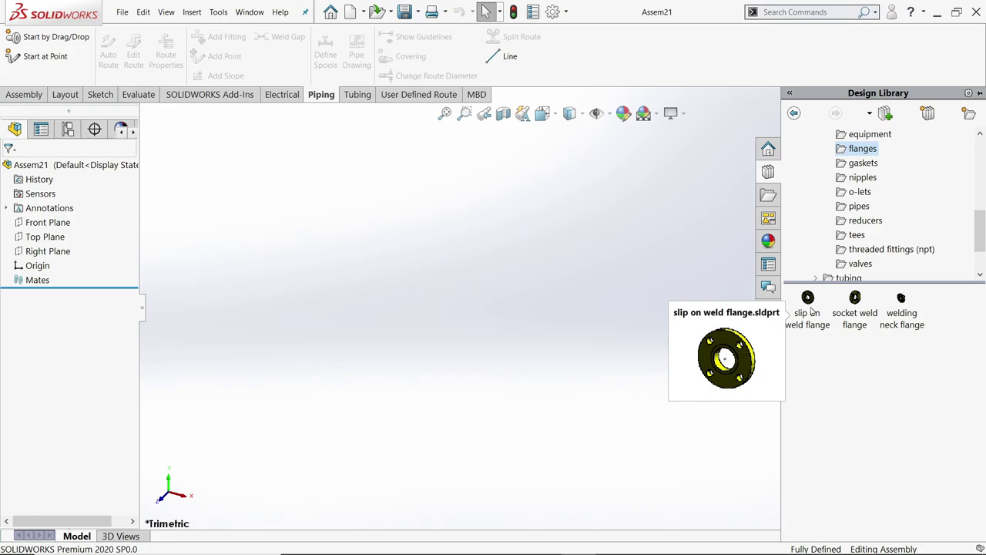
Place a Slip On Flange 150-NPS6 into the assembly.
drag(808, 305, 538, 275)
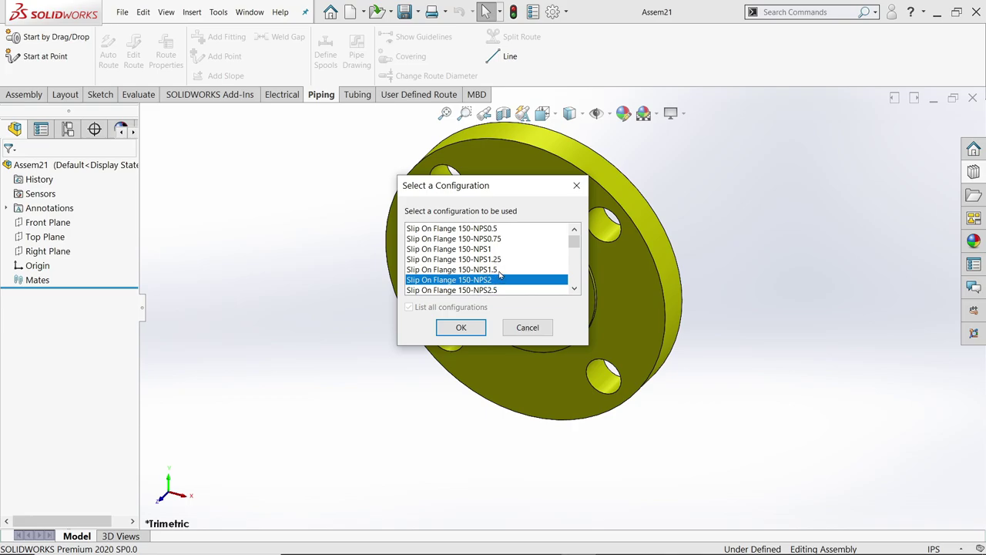
scroll(499, 275, down, 1)
scroll(499, 275, down, 1)
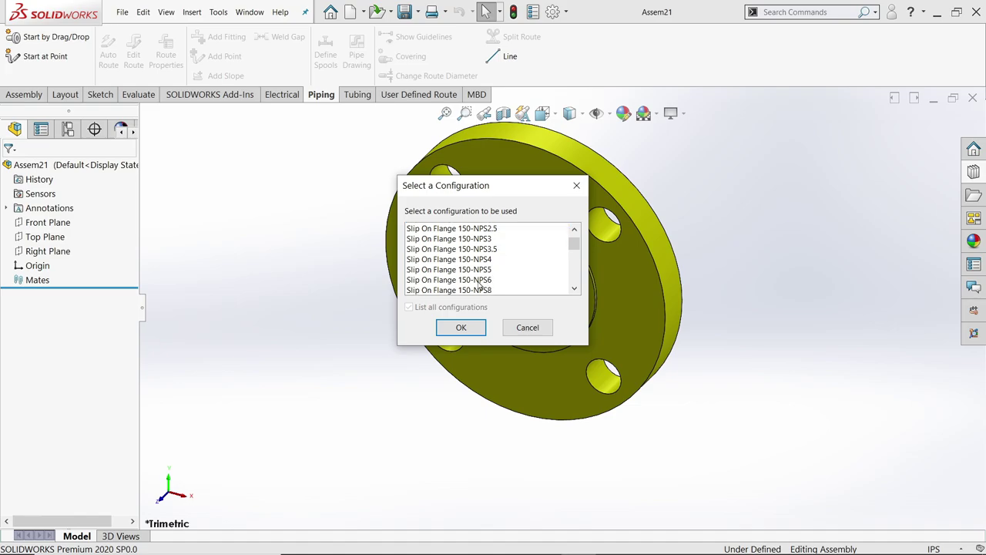
click(486, 282)
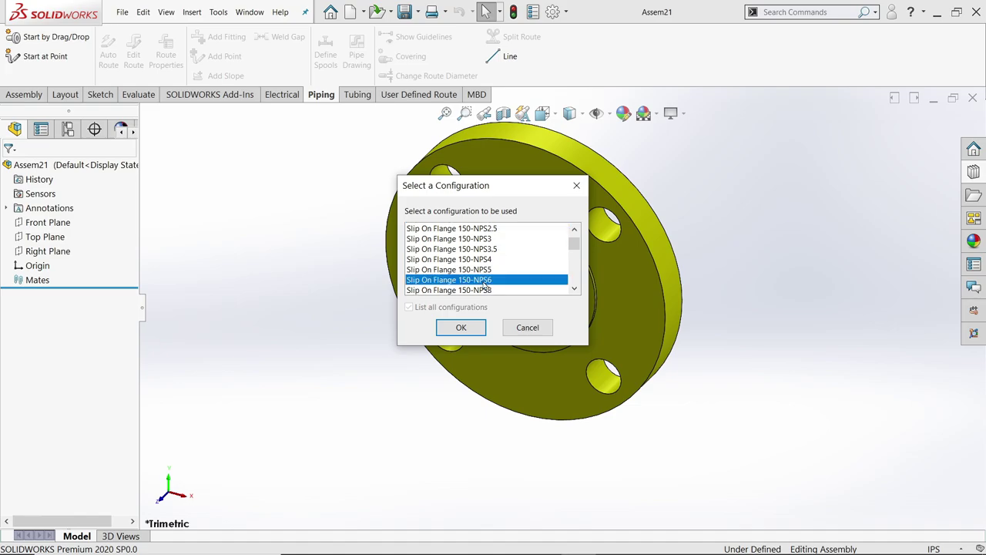
click(462, 328)
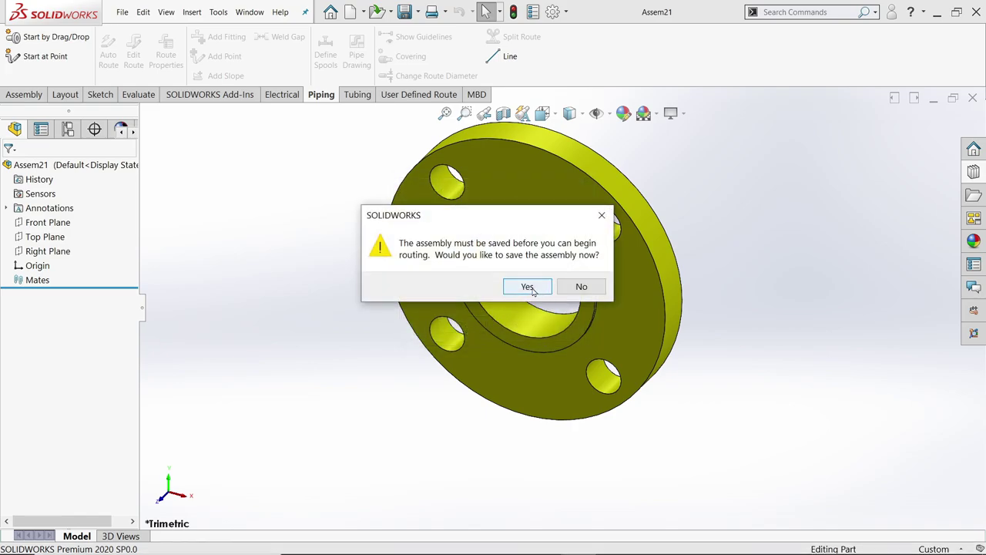
Save the assembly as 'Pipe Assembly'.
click(528, 287)
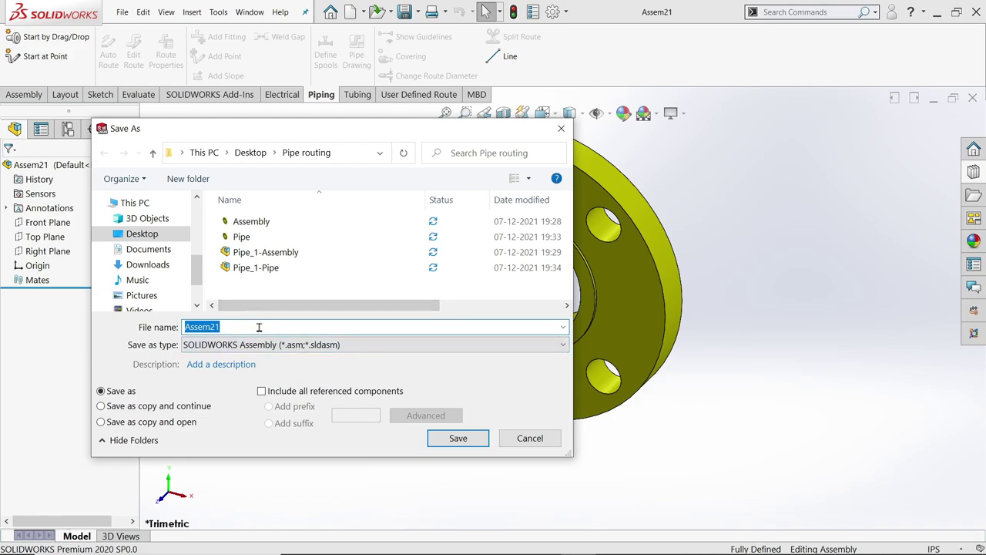
text(Pipe)
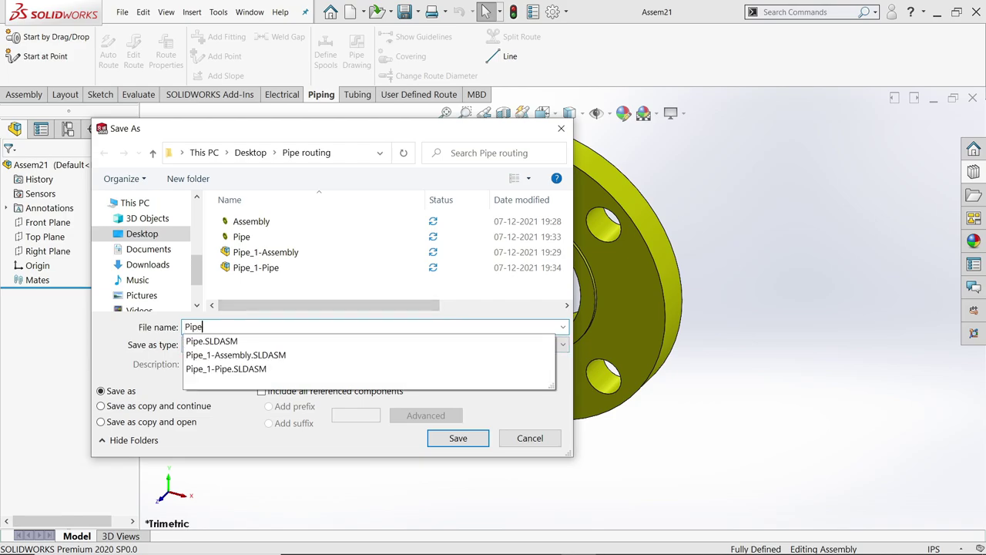
text( Assembly)
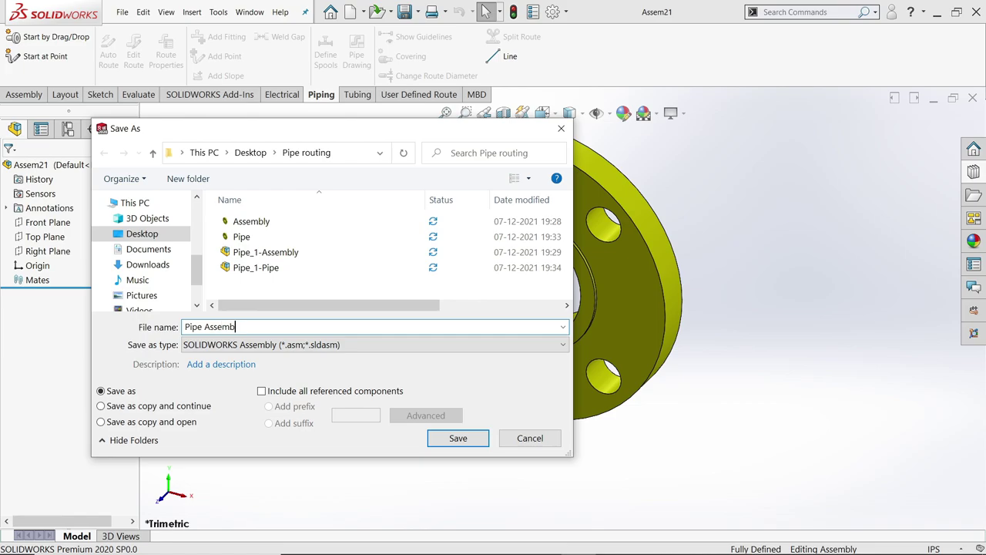
click(454, 437)
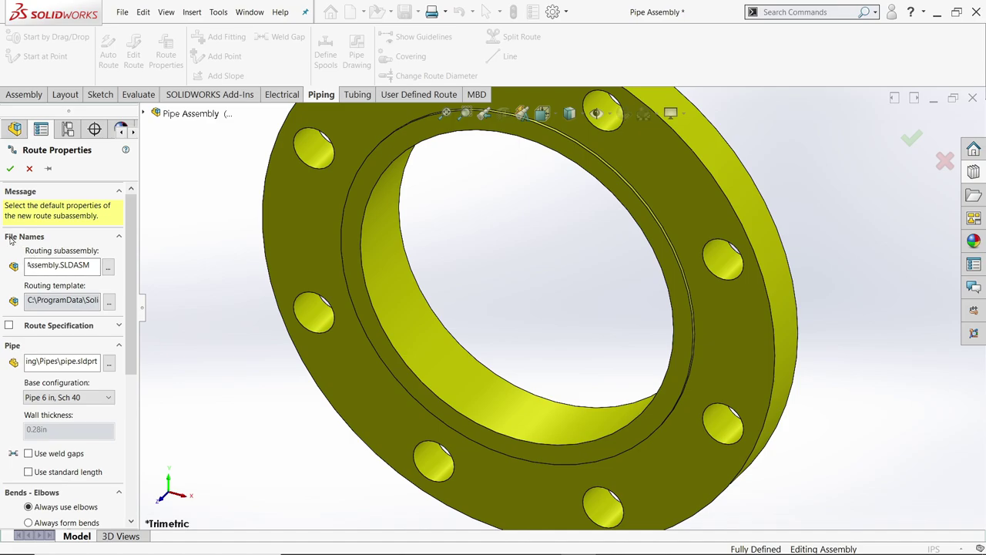
Keep the route pipe at 6 in Schedule 40.
double_click(27, 265)
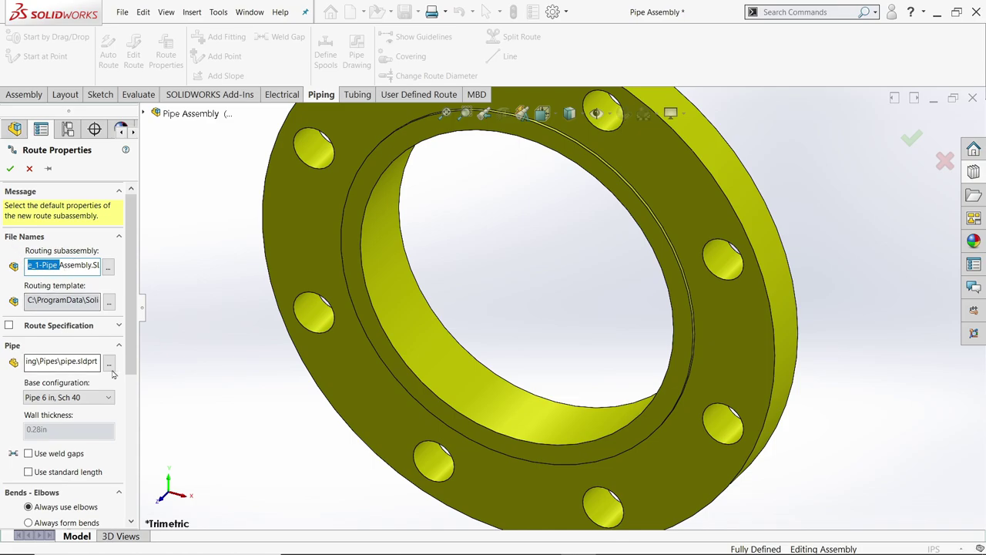
scroll(56, 307, down, 3)
drag(55, 297, 99, 295)
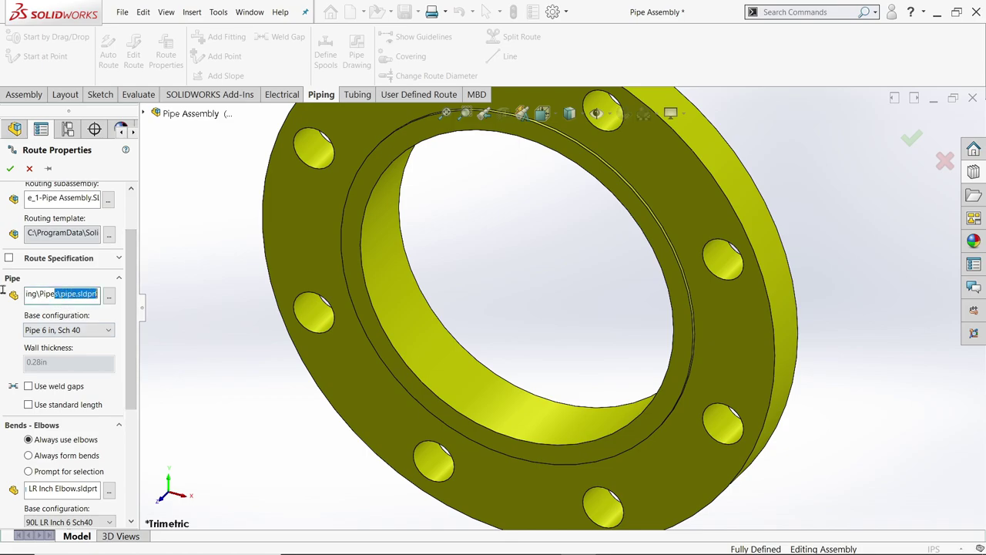
click(62, 331)
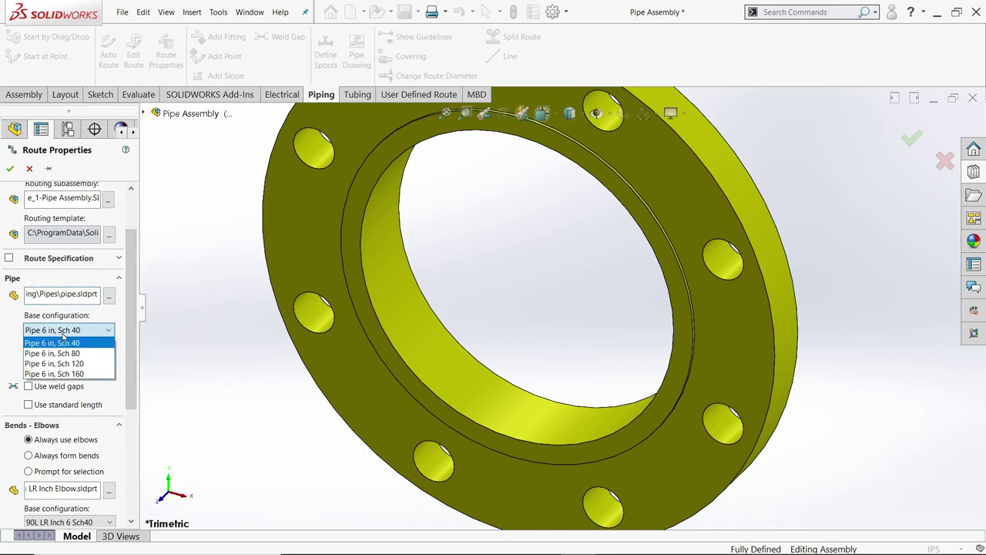
click(86, 342)
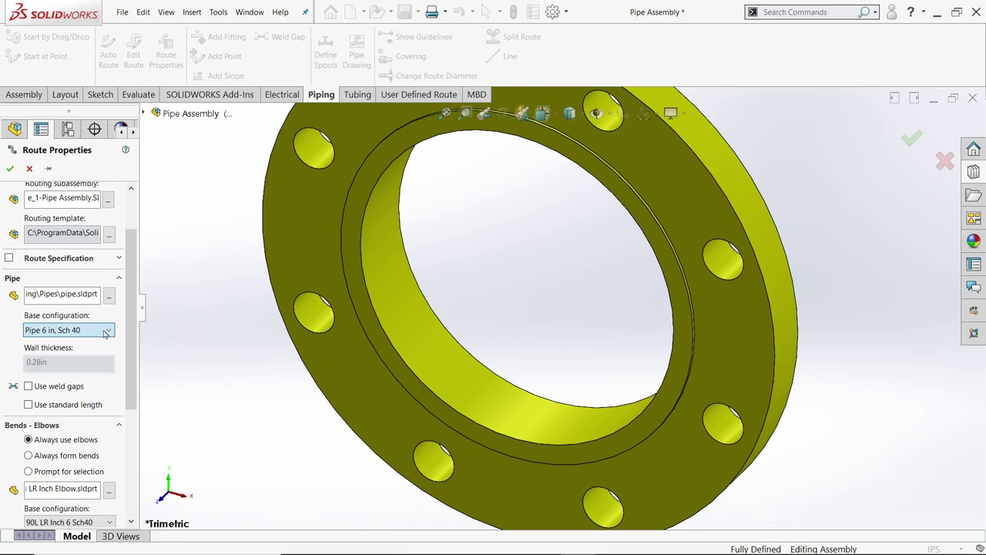
scroll(128, 386, down, 3)
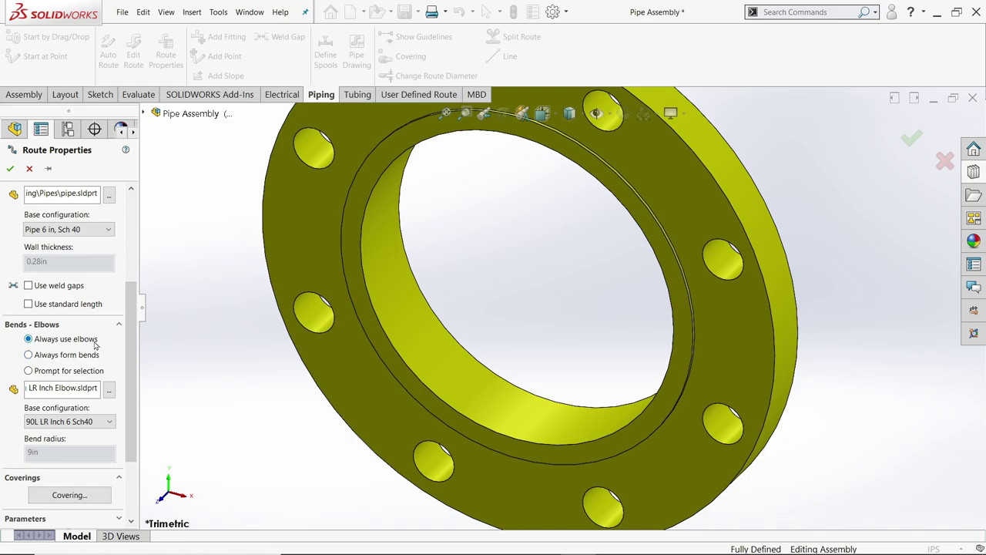
Keep the 90° long-radius 6 in Sch40 elbow configuration.
click(83, 389)
click(109, 391)
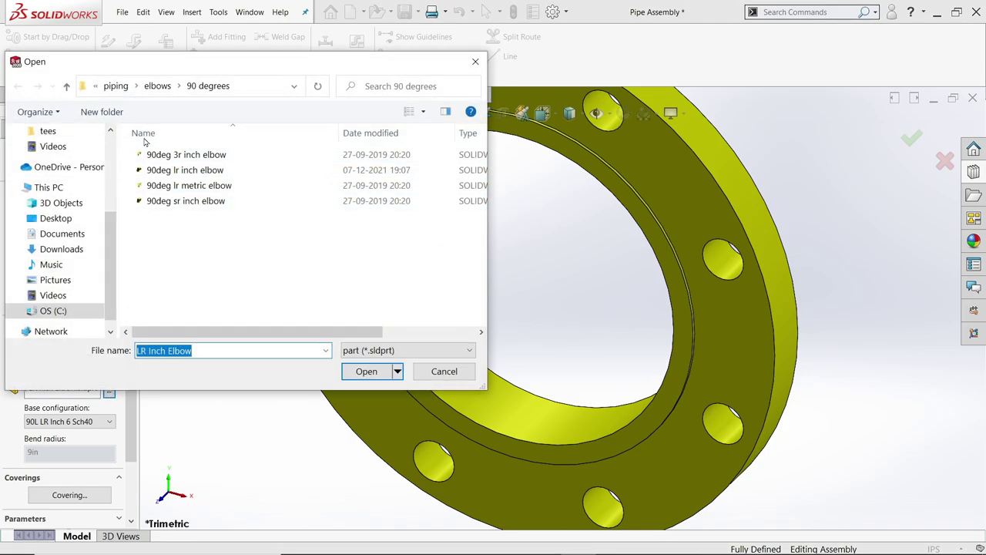
click(178, 85)
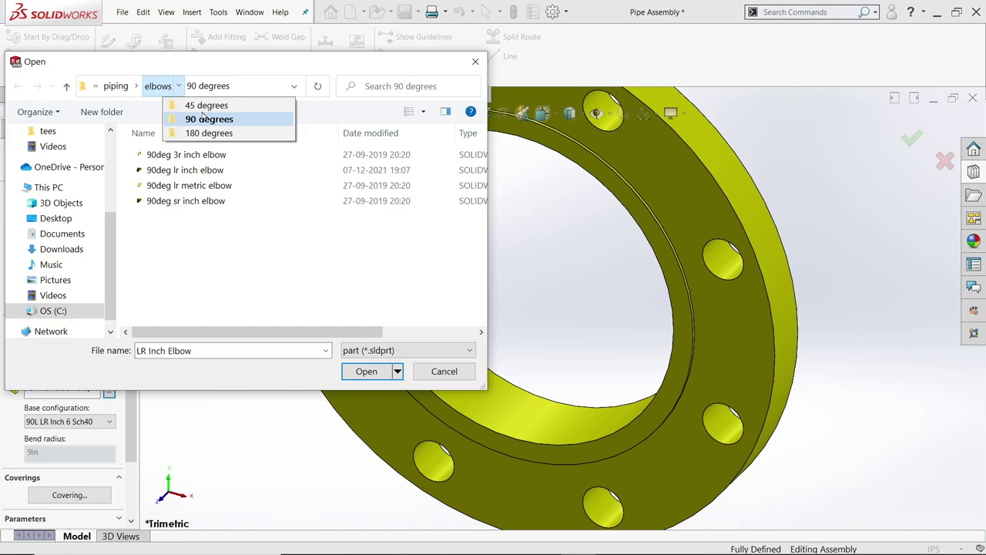
click(205, 137)
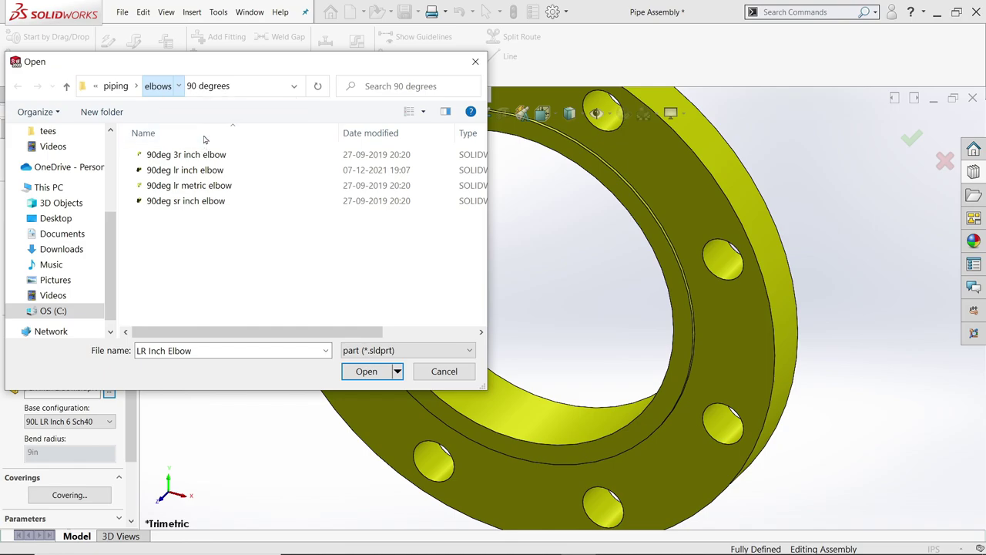
click(444, 371)
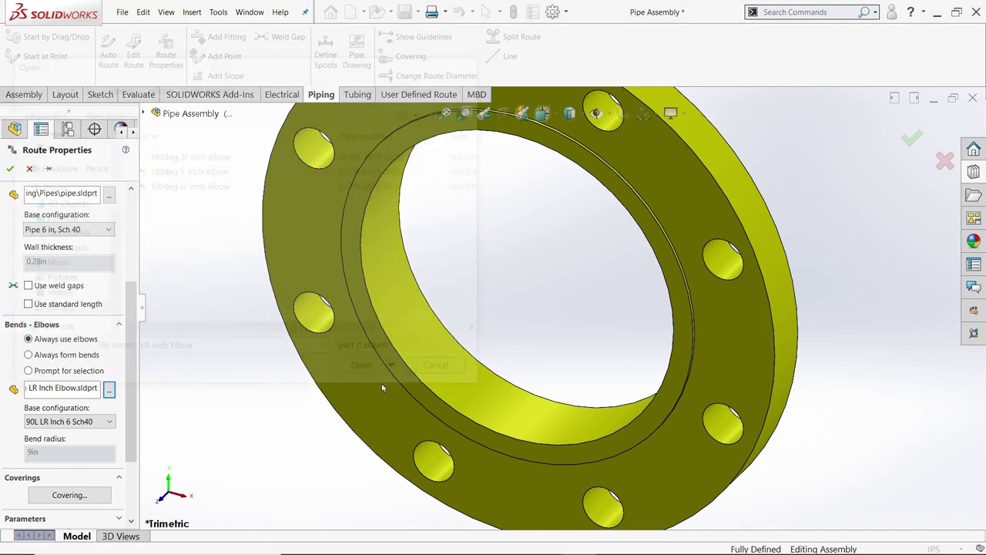
click(75, 421)
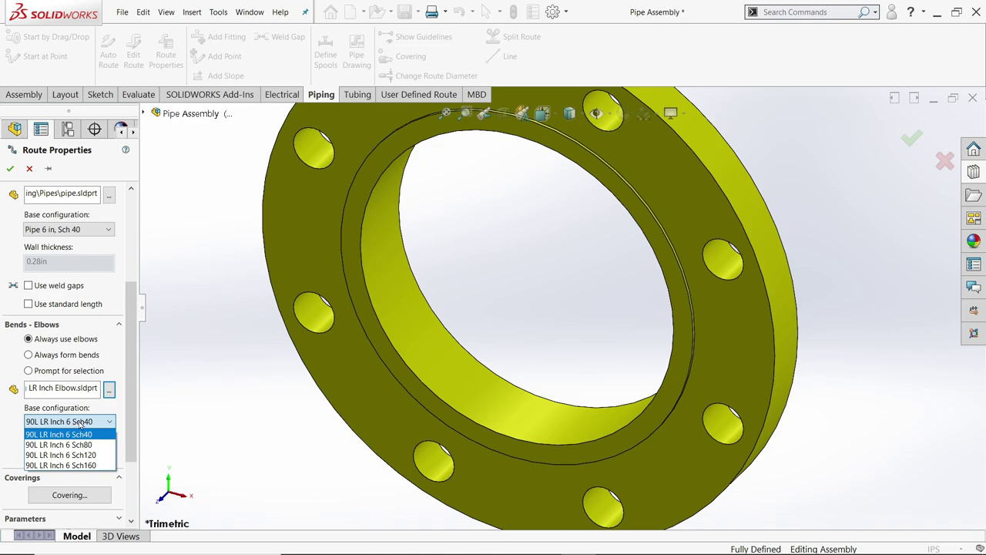
click(81, 417)
scroll(58, 478, down, 2)
scroll(58, 493, down, 3)
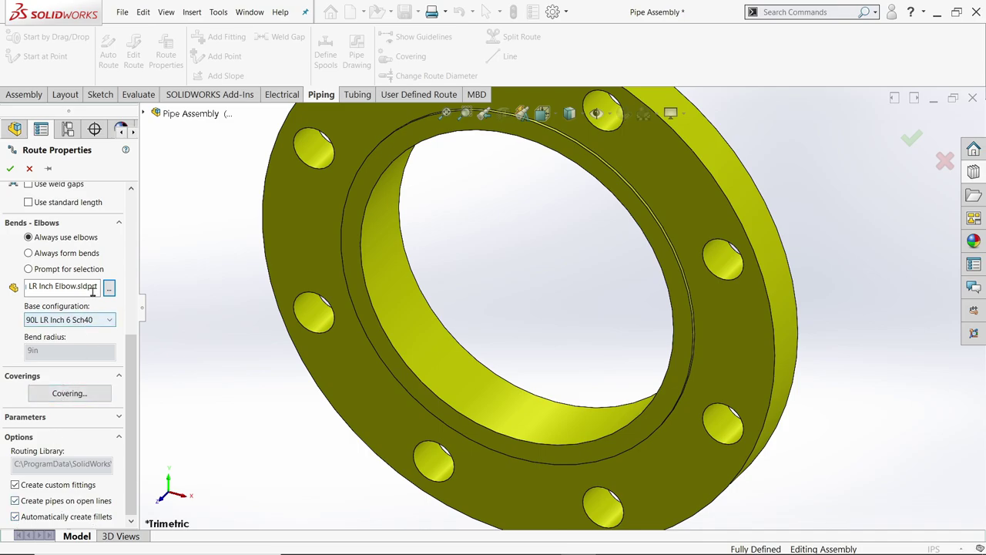
mouse_move(131, 381)
drag(131, 379, 131, 238)
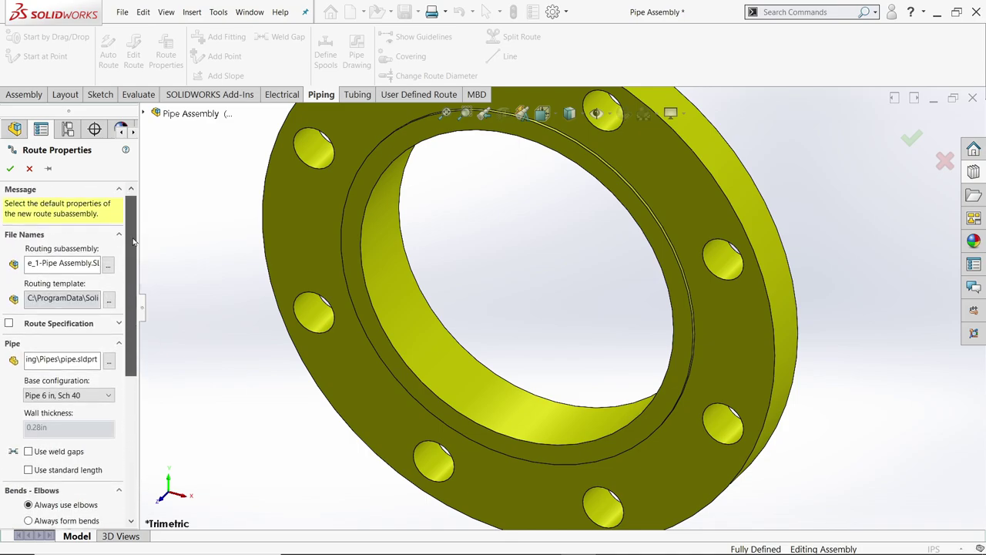
Create the first pipe from the flange, switch units to IPS, and exit the route sketch.
click(10, 169)
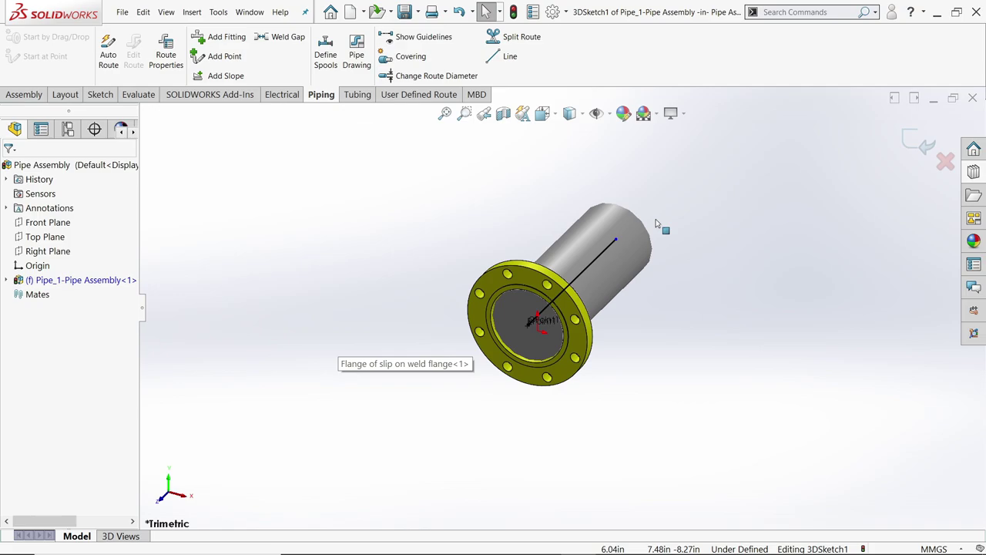
scroll(660, 226, down, 3)
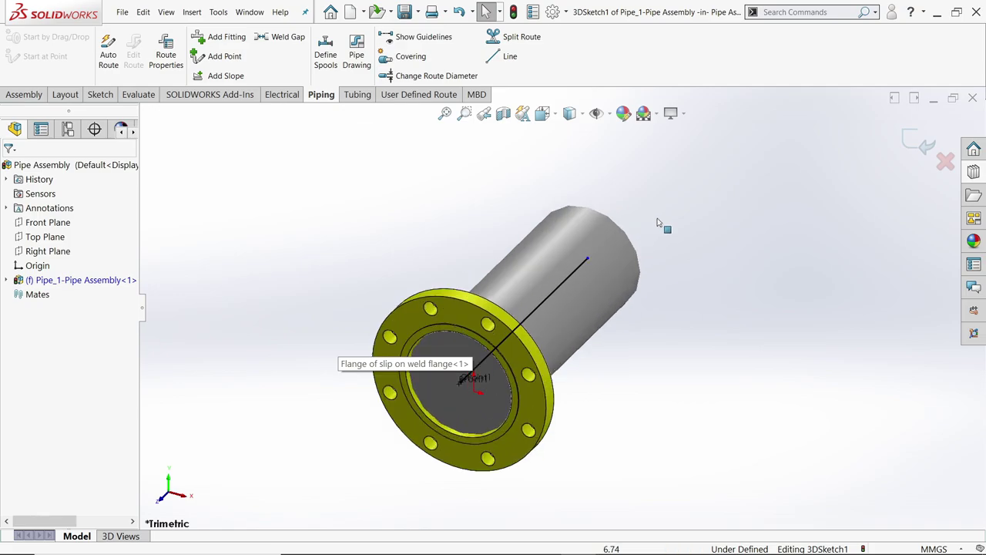
click(934, 549)
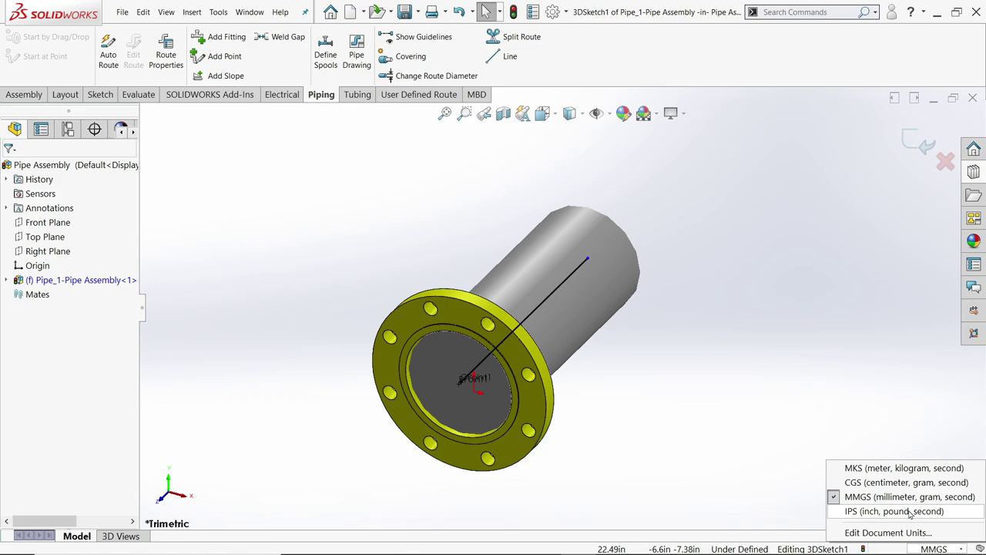
click(894, 511)
click(917, 141)
scroll(591, 289, up, 2)
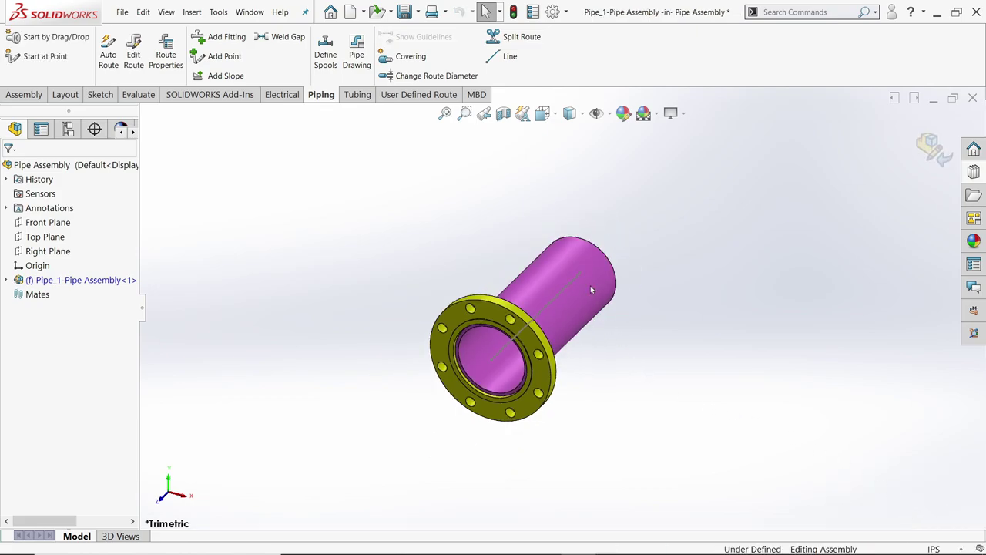
scroll(585, 287, down, 1)
Expand Pipe_1-Pipe Assembly in the tree and highlight its Components and Route Parts.
right_click(545, 325)
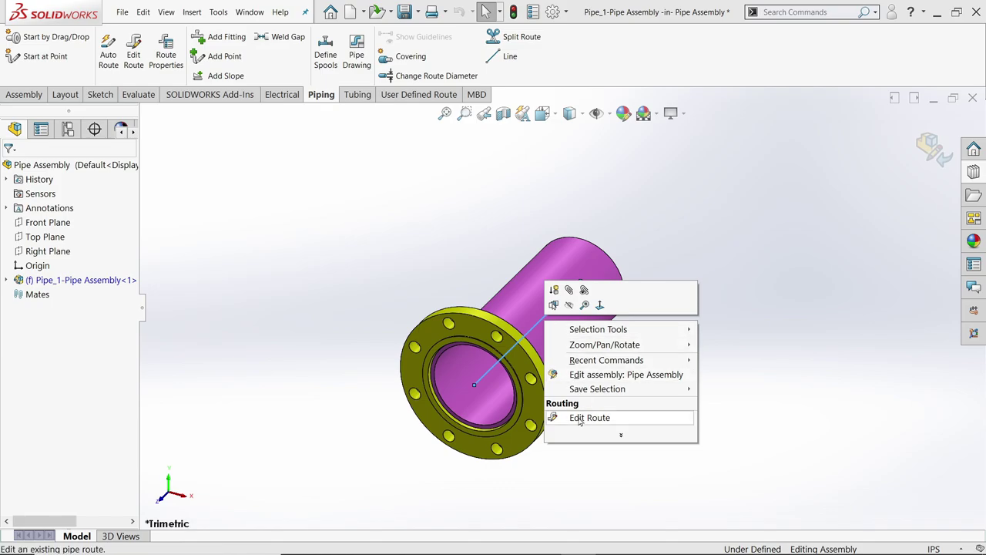
right_click(71, 282)
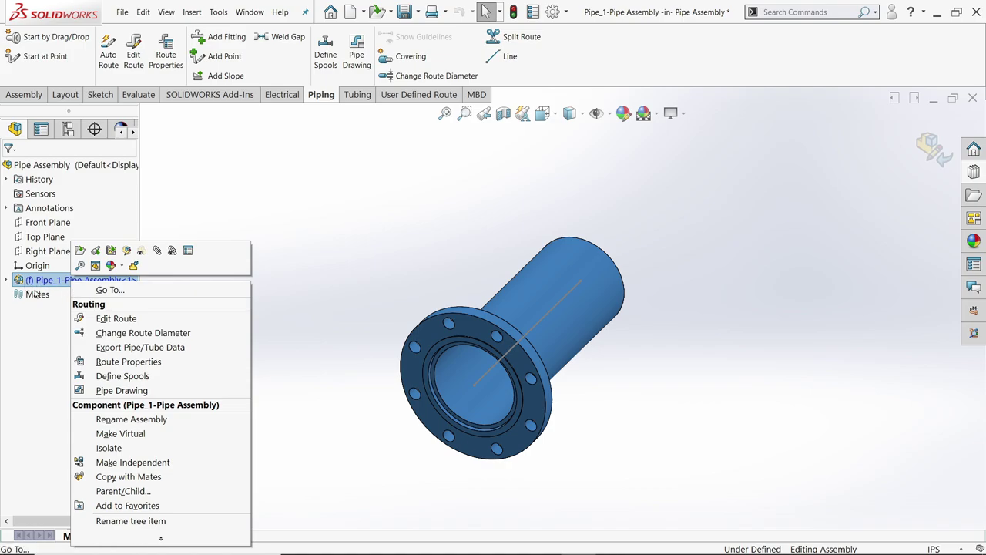
click(7, 280)
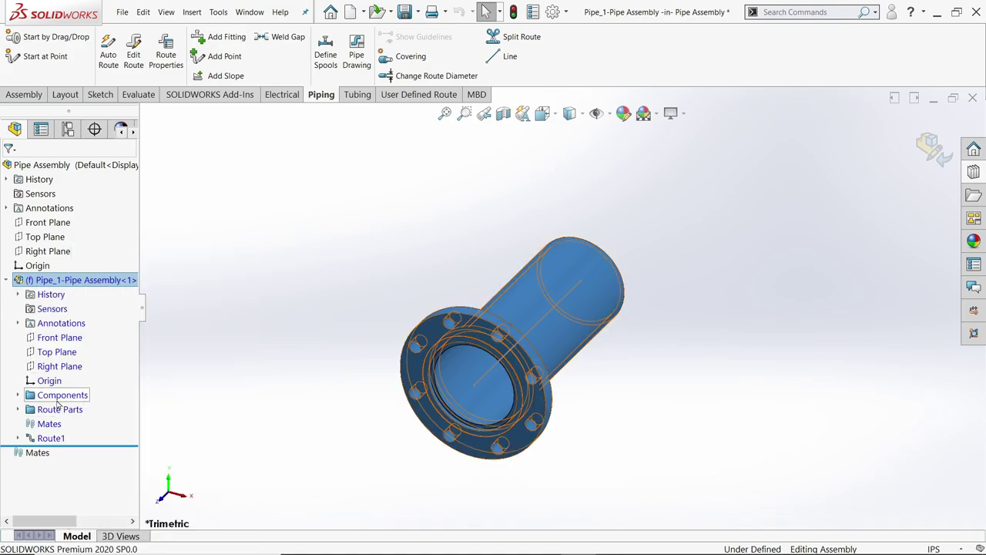
click(58, 395)
click(54, 410)
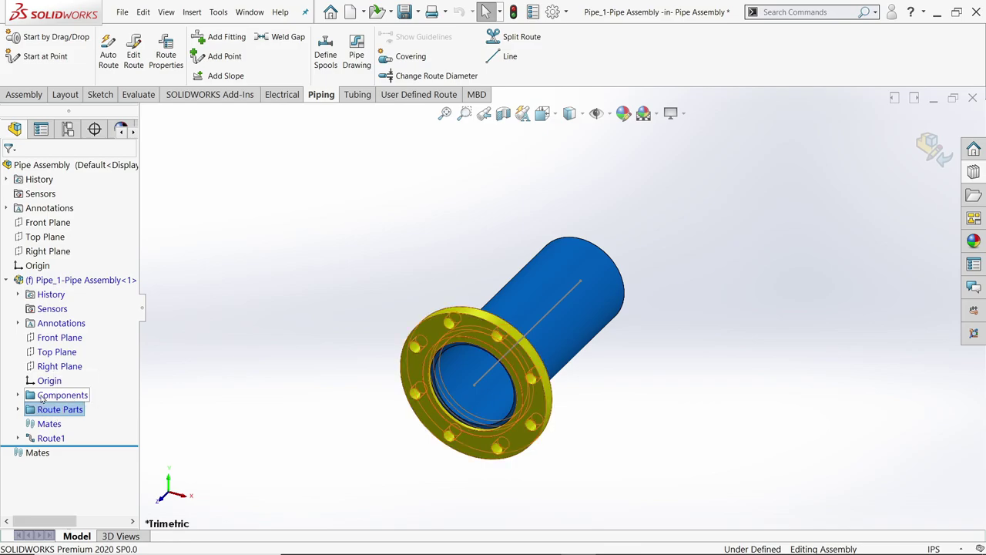
Edit the Pipe_1 route and drag the straight pipe's endpoint outward to lengthen it.
click(43, 396)
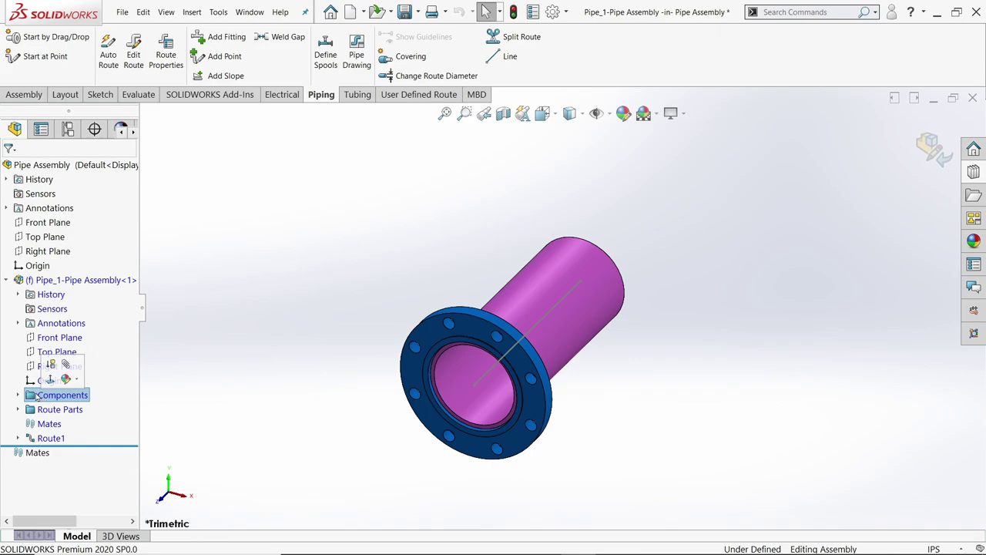
click(7, 279)
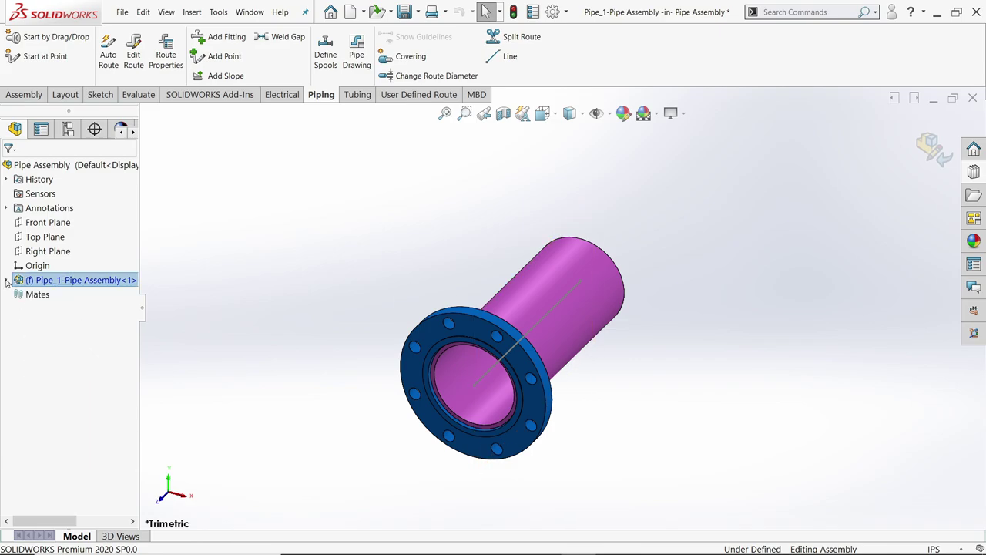
right_click(63, 280)
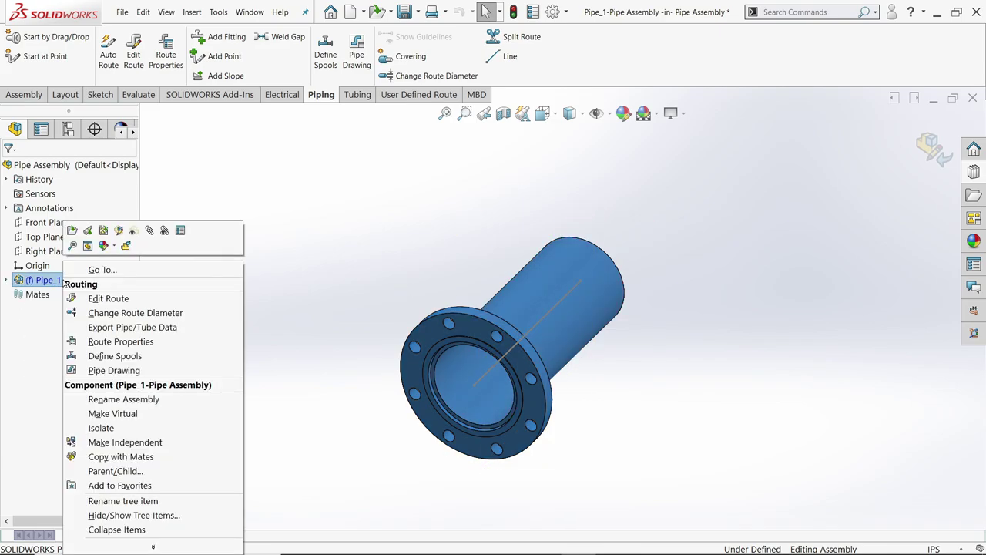
click(109, 298)
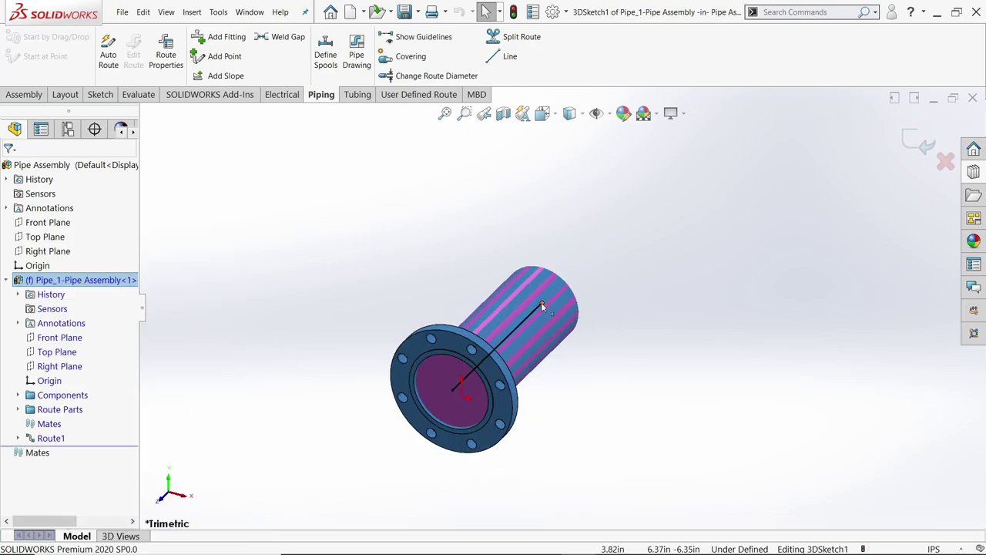
drag(543, 306, 768, 141)
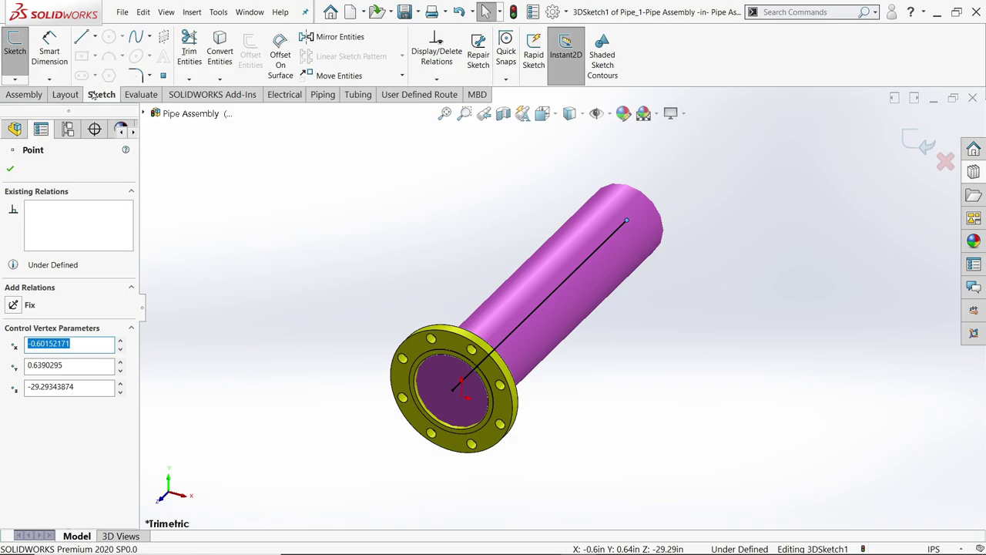
click(324, 94)
Start a route line at the pipe's end with a vertical riser.
click(510, 56)
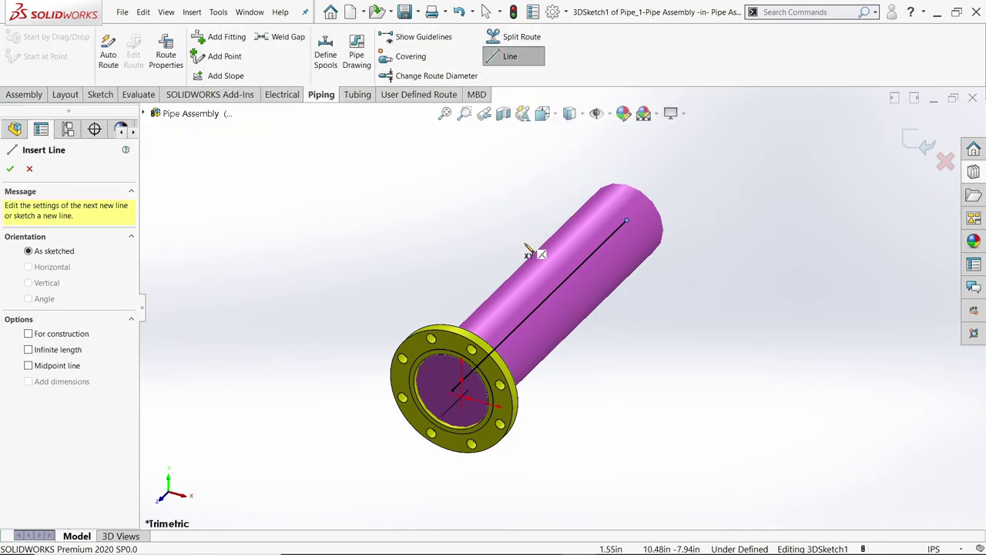
scroll(455, 225, up, 2)
scroll(647, 219, down, 1)
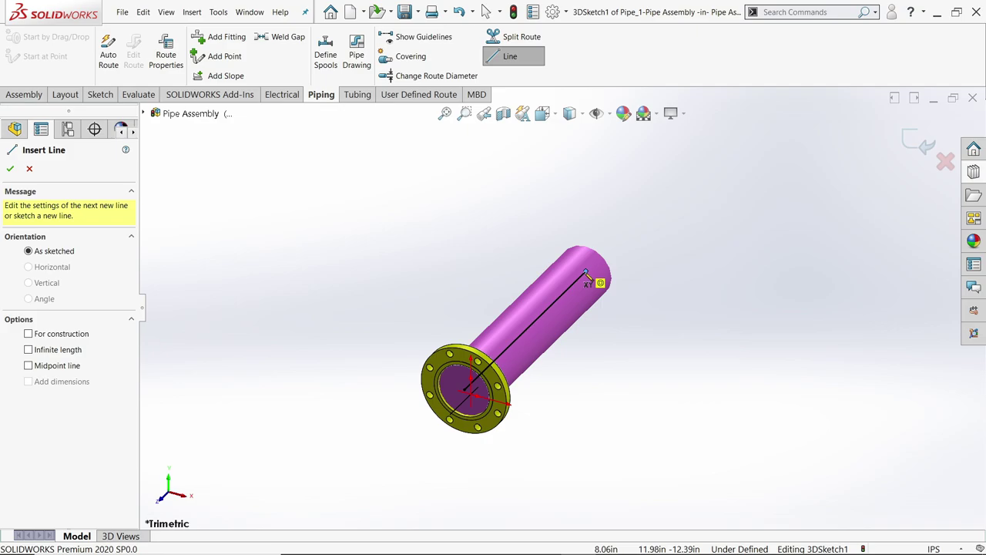
click(587, 273)
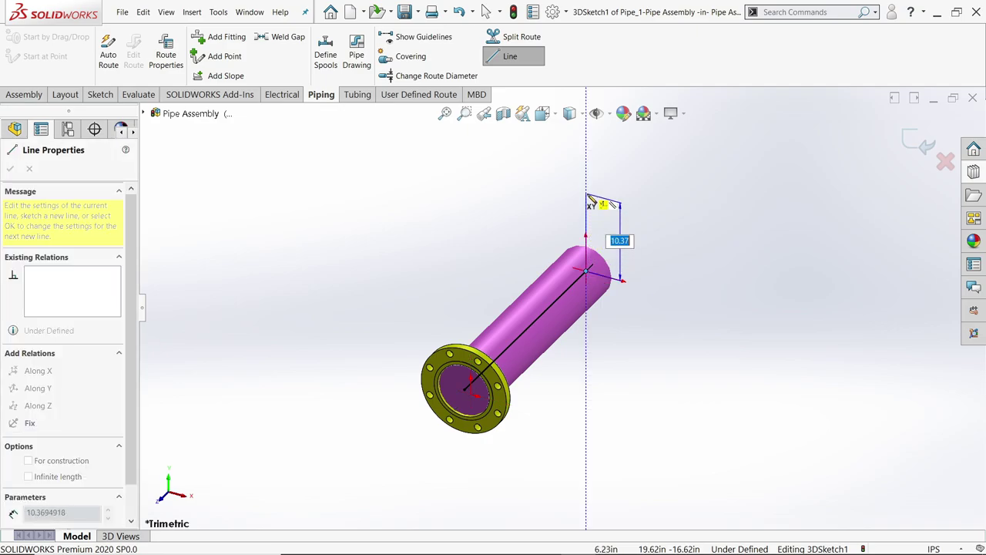
scroll(594, 184, up, 2)
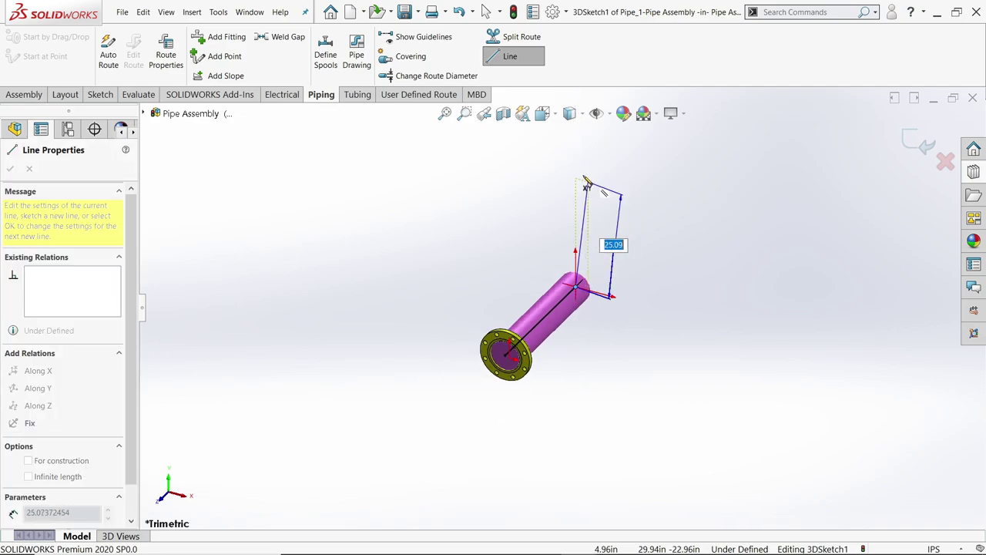
click(578, 137)
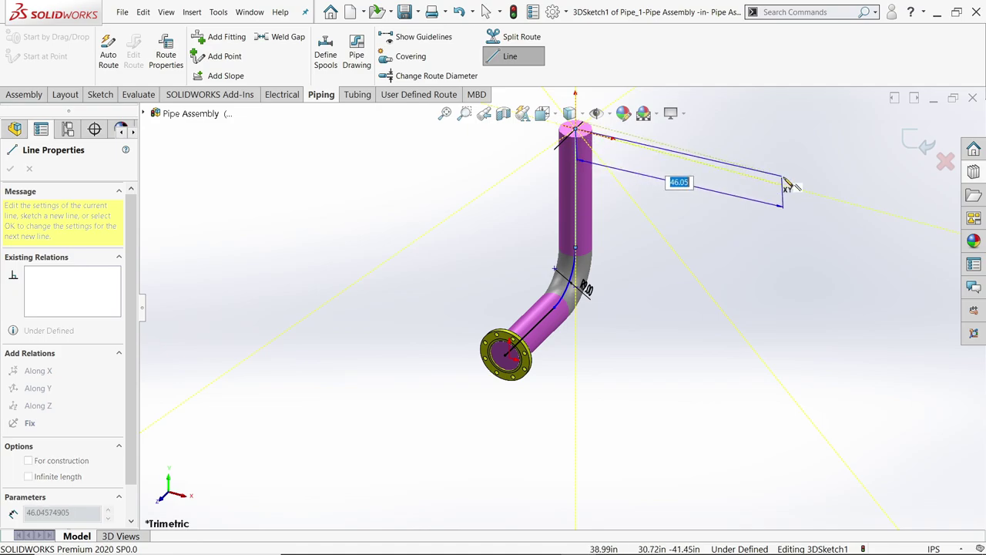
Add further route segments ending in a long straight run to the right.
click(813, 199)
scroll(755, 224, up, 2)
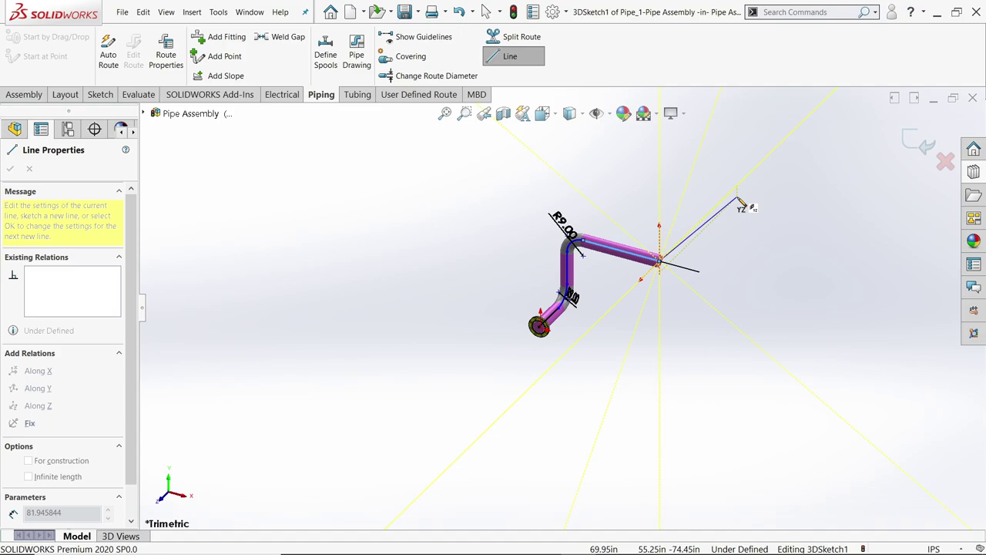
scroll(740, 200, down, 2)
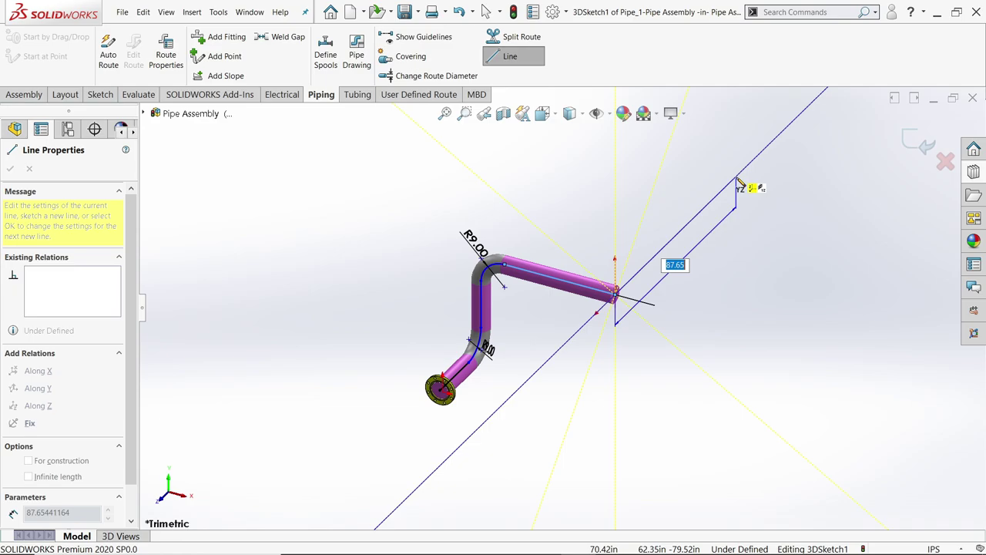
click(737, 181)
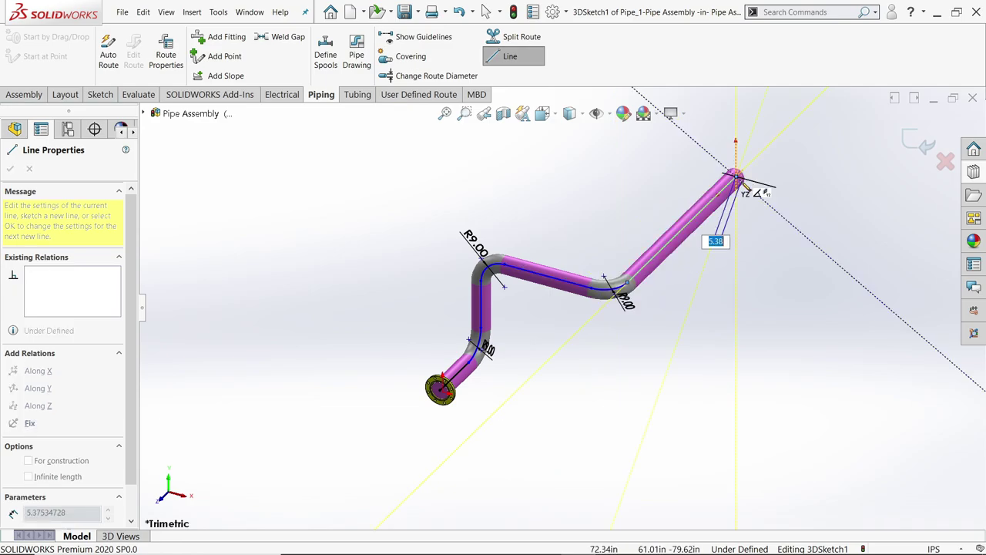
key(z)
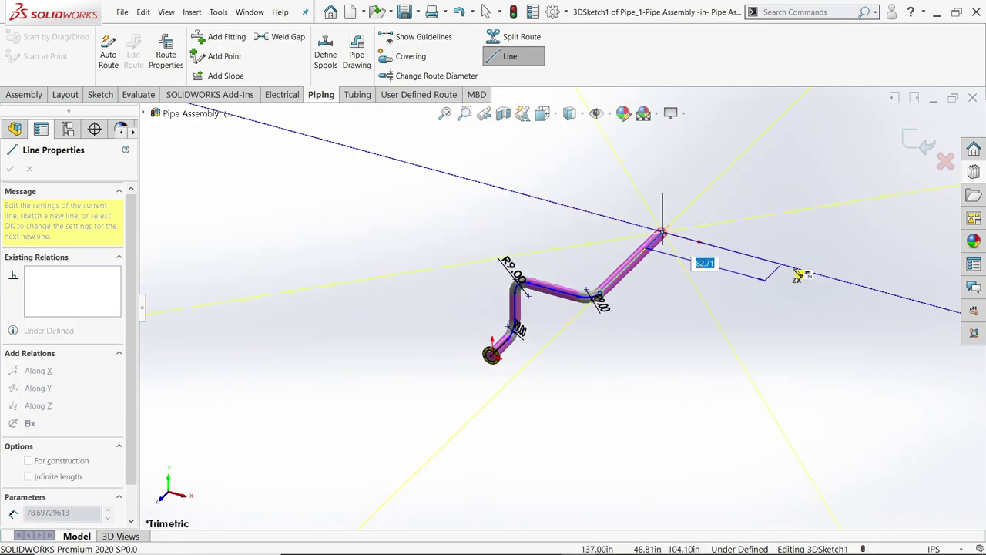
click(888, 292)
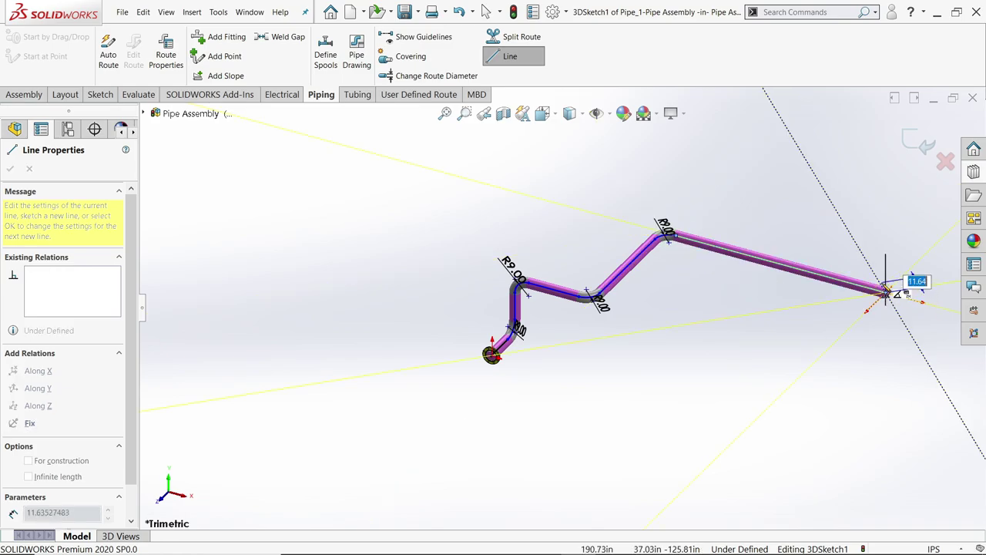
key(Escape)
scroll(847, 260, down, 2)
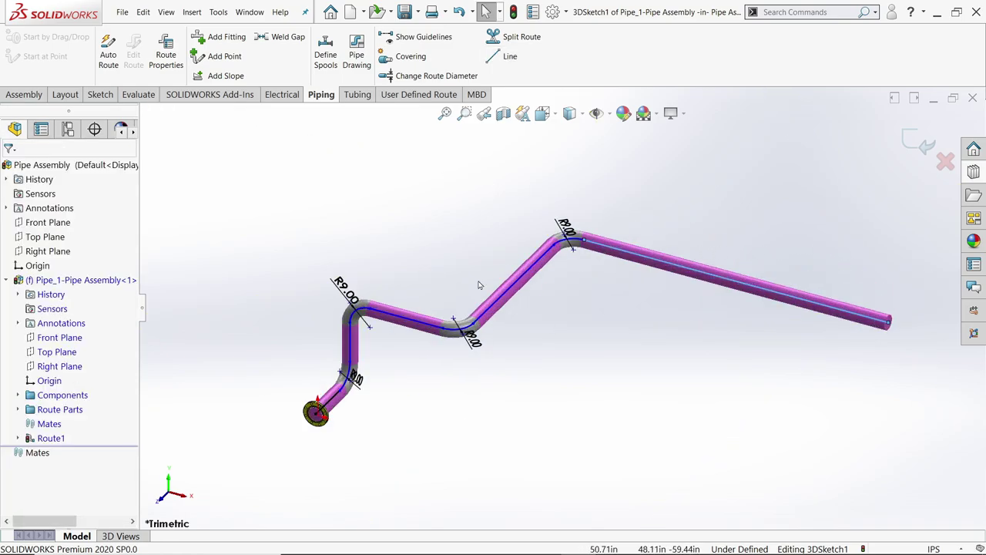
Dimension the flange run to 50 in and the vertical run to 36 in.
click(102, 98)
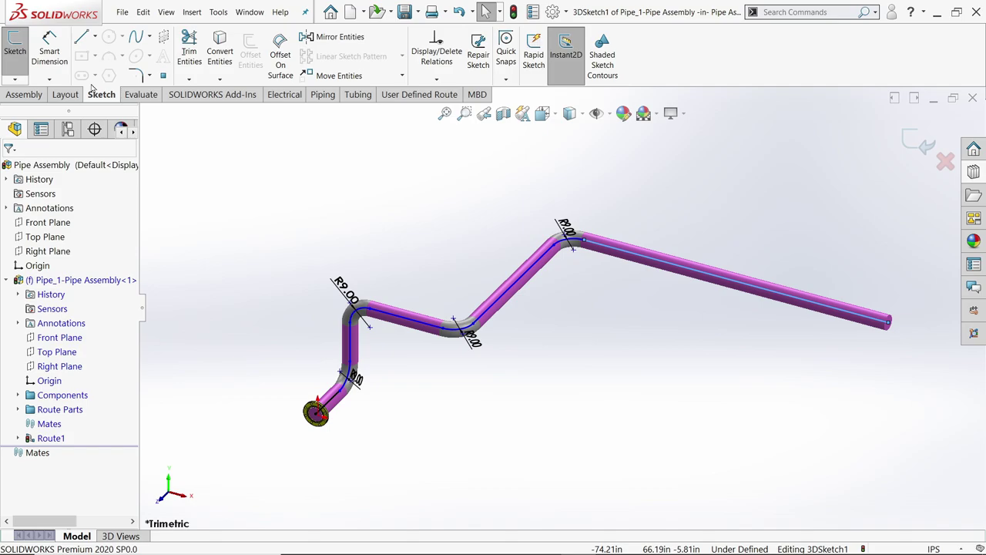
scroll(351, 394, down, 2)
scroll(350, 397, down, 1)
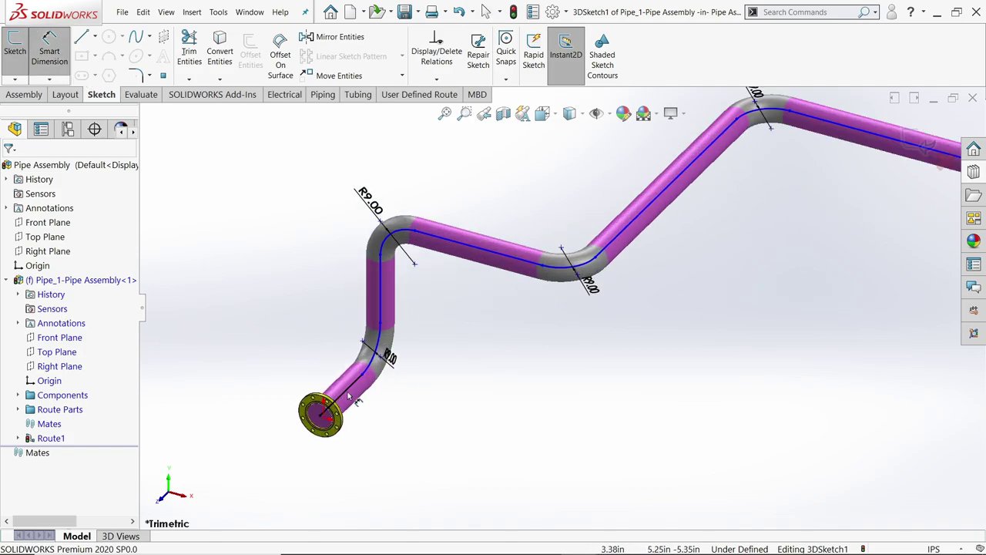
click(350, 393)
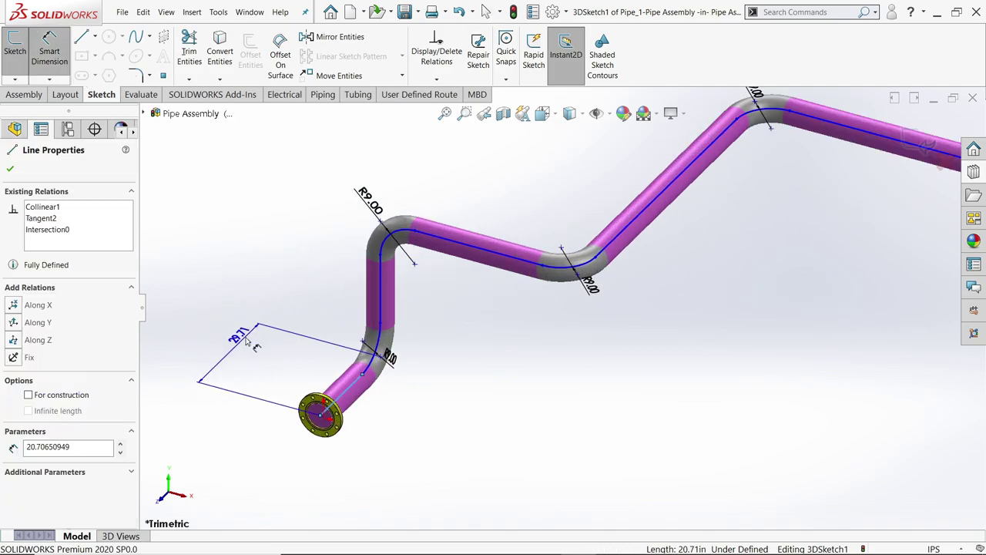
click(244, 344)
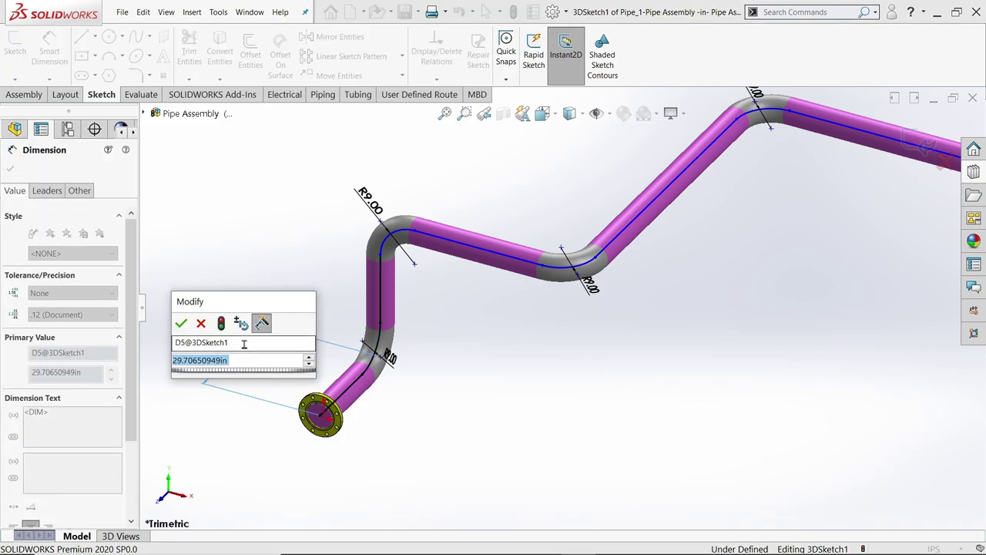
text(50)
key(Return)
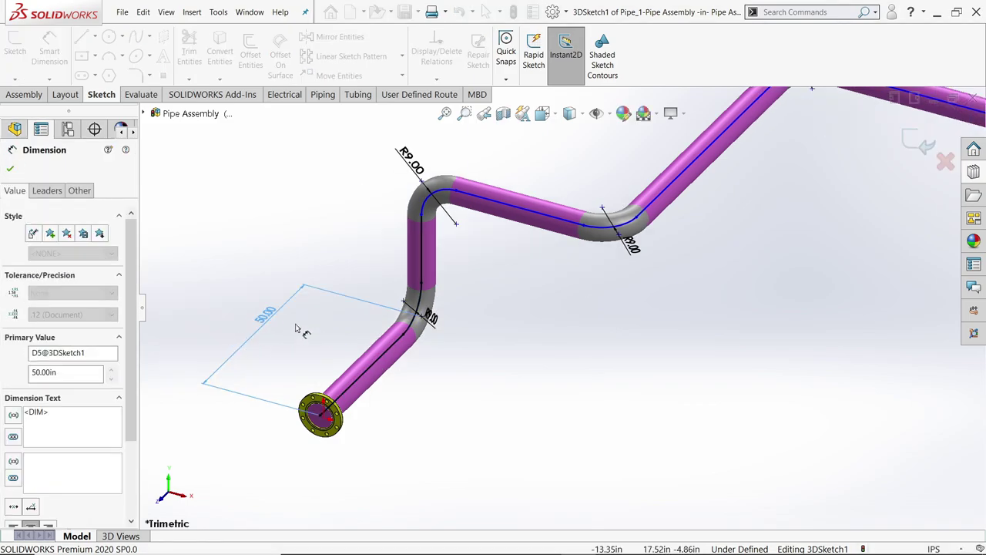
click(422, 261)
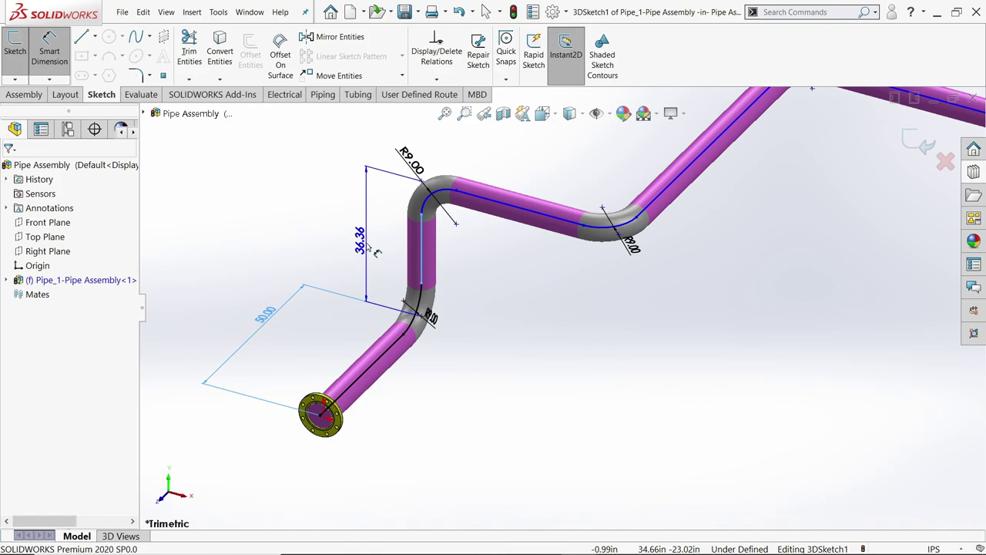
click(367, 246)
text(36)
key(Return)
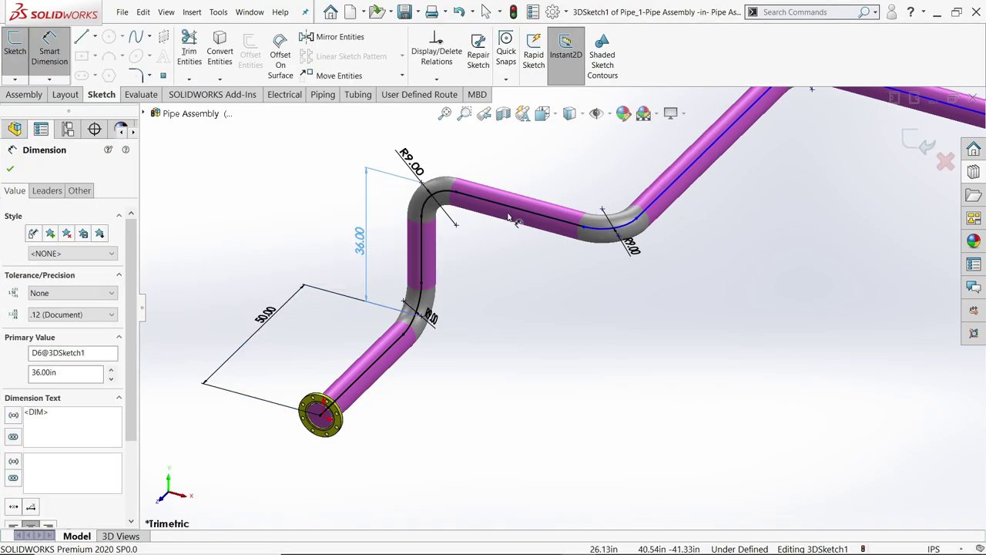
Dimension the remaining runs to 65, 100 (diagonal) and 100 in.
click(527, 211)
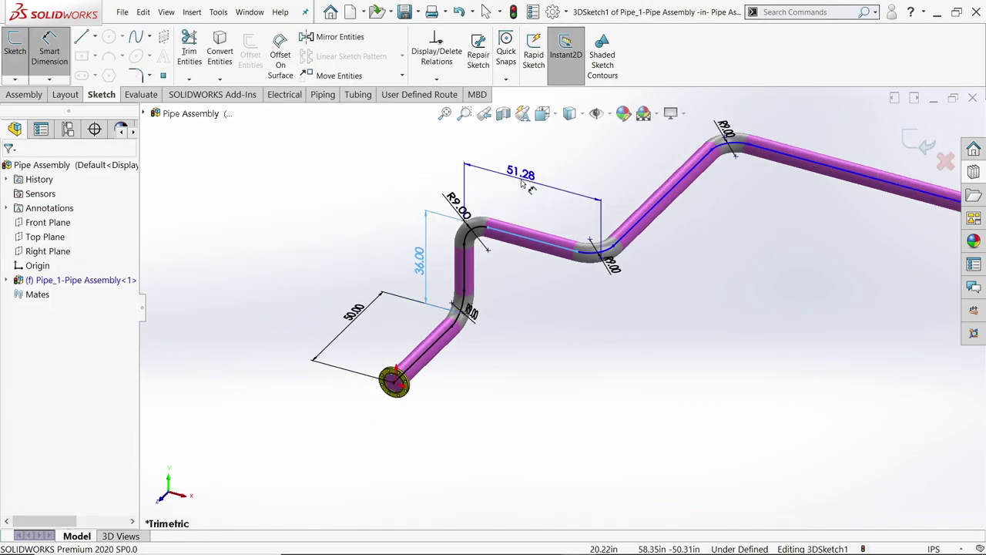
text(65)
key(Return)
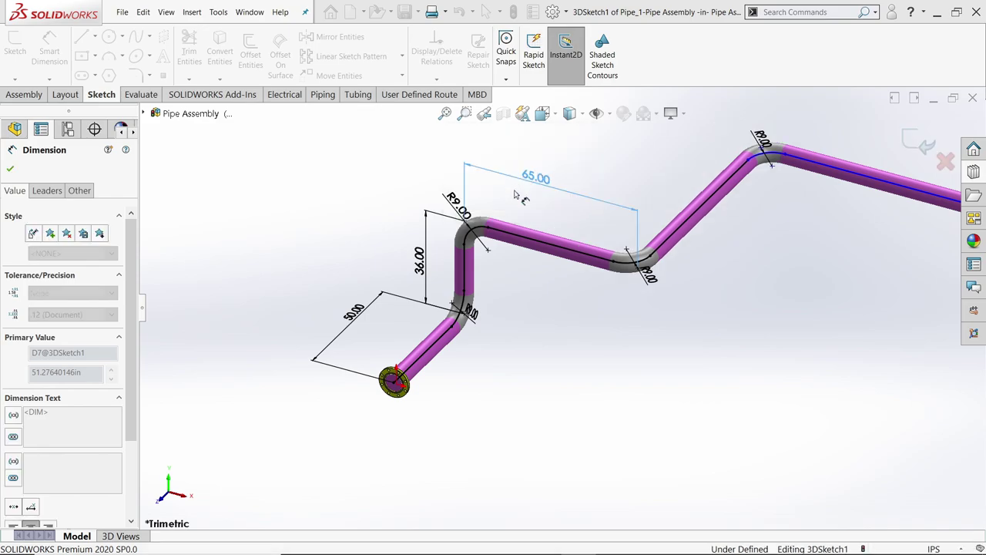
scroll(586, 308, up, 3)
scroll(795, 232, down, 2)
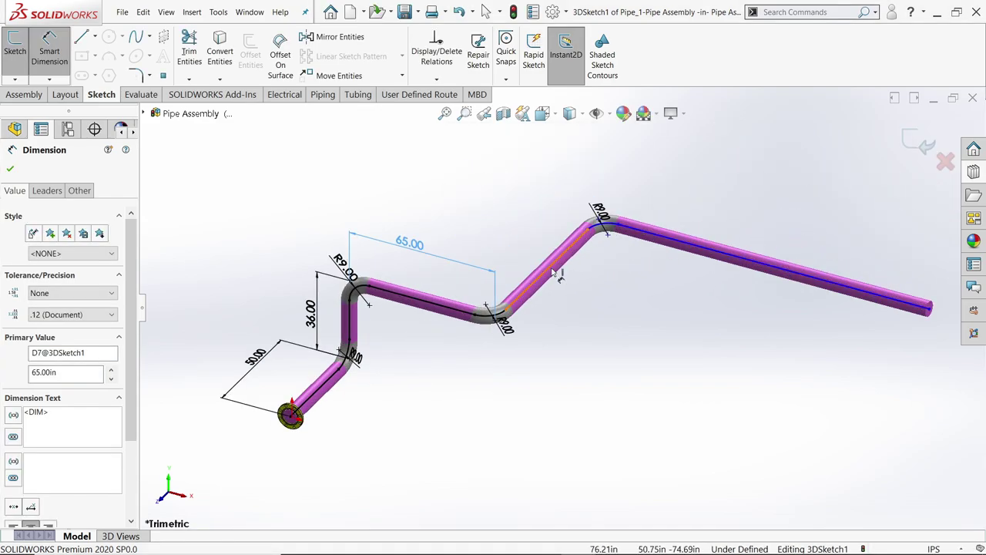
click(555, 266)
click(518, 235)
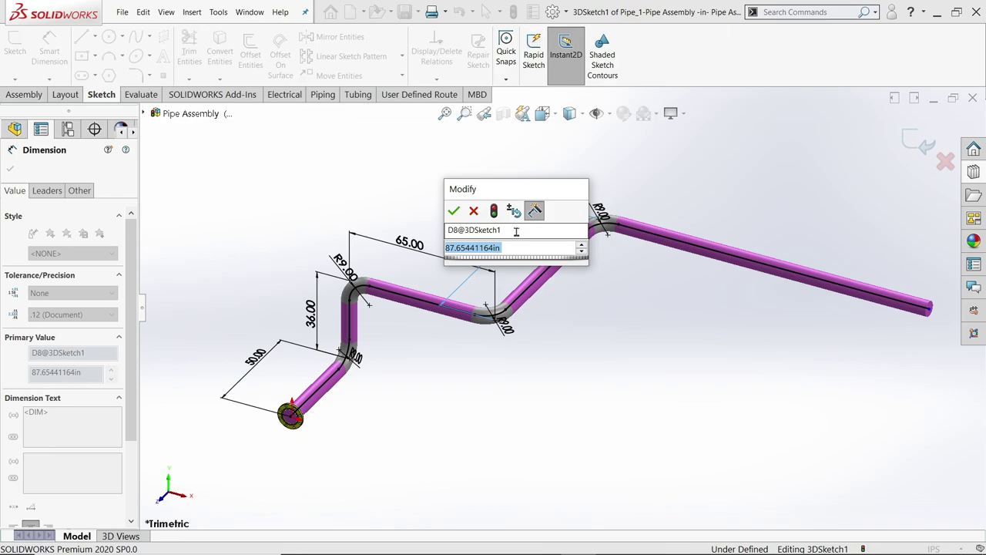
text(10)
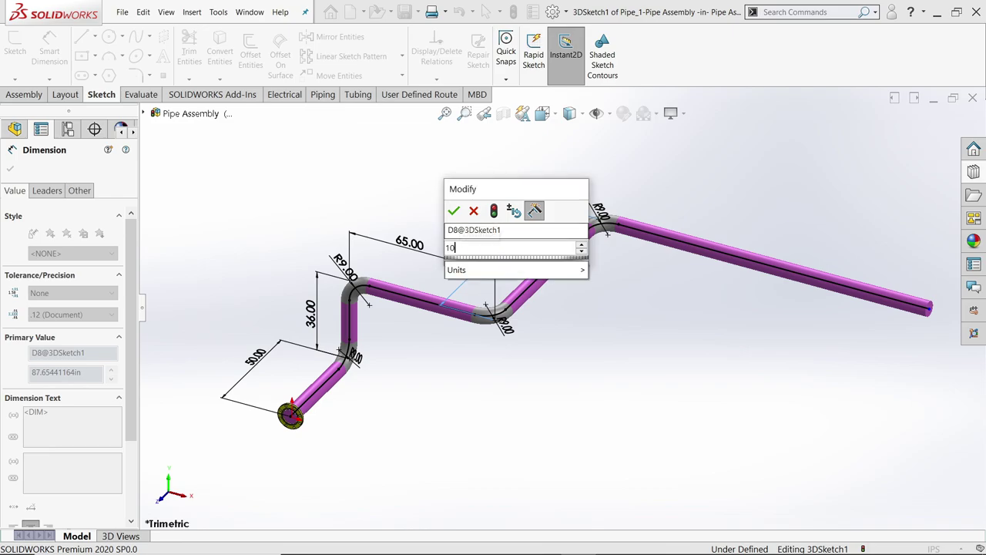
text(0)
key(Return)
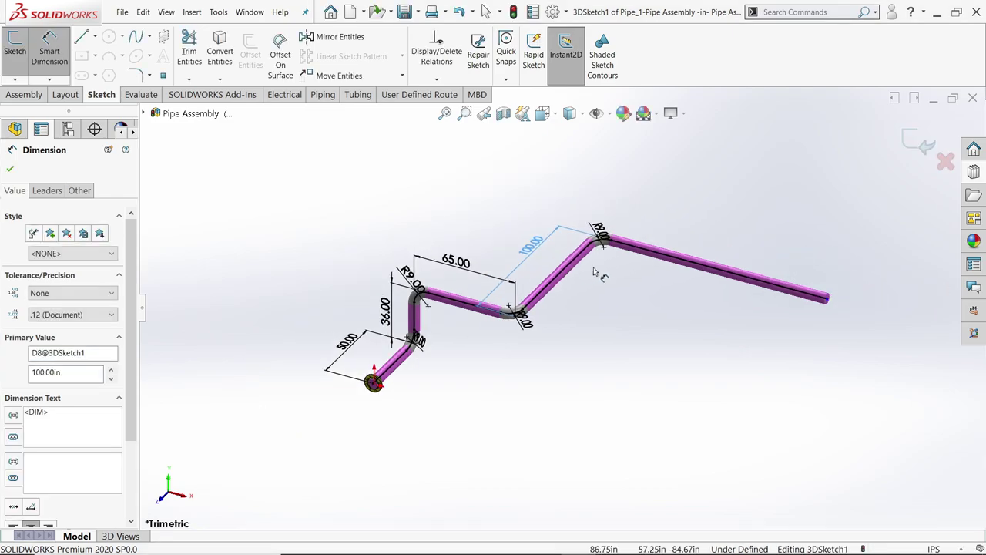
click(690, 271)
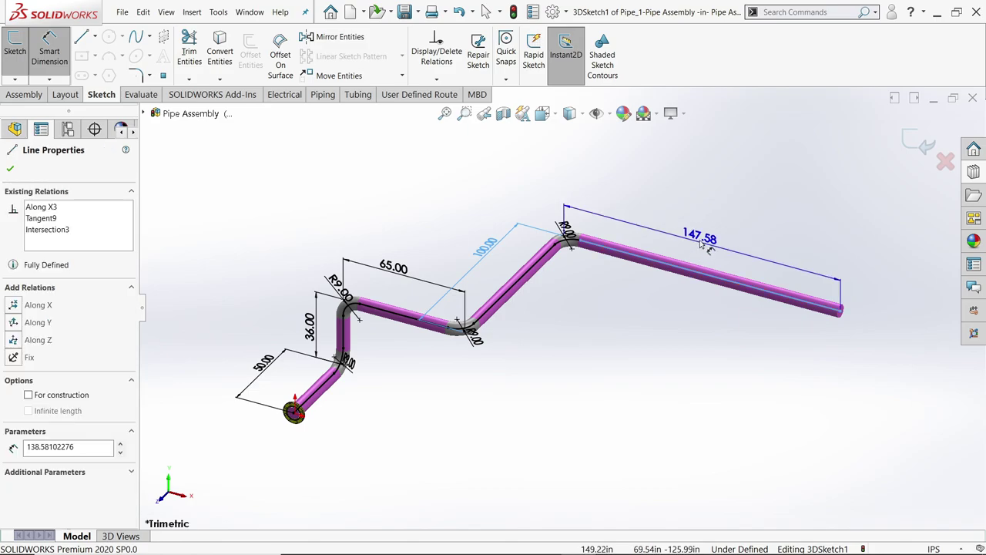
click(702, 235)
text(100)
key(Return)
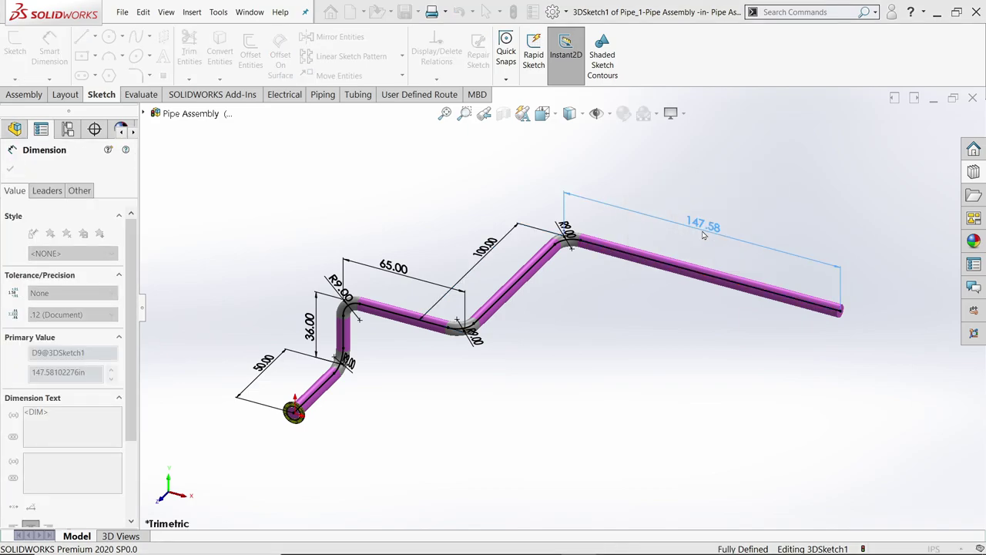
scroll(493, 333, down, 1)
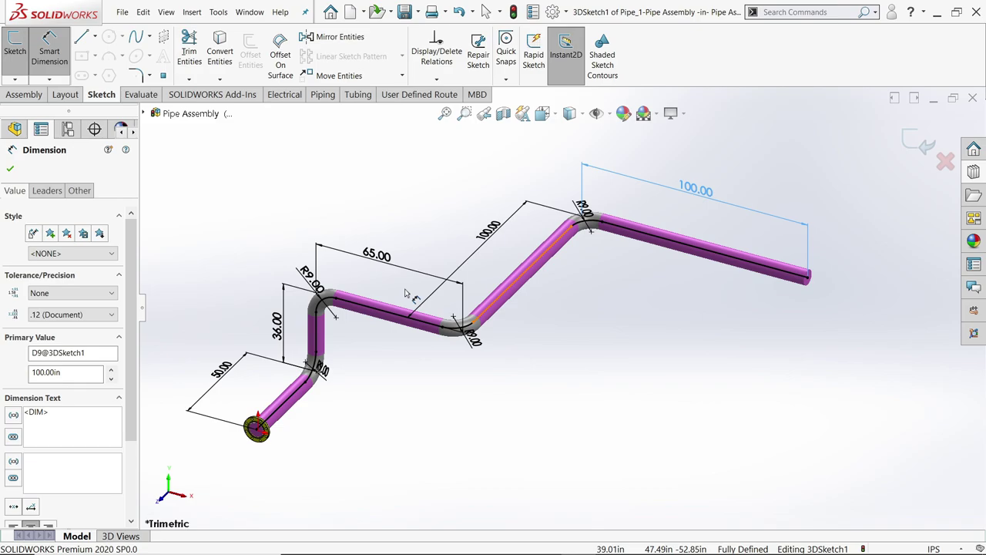
click(10, 169)
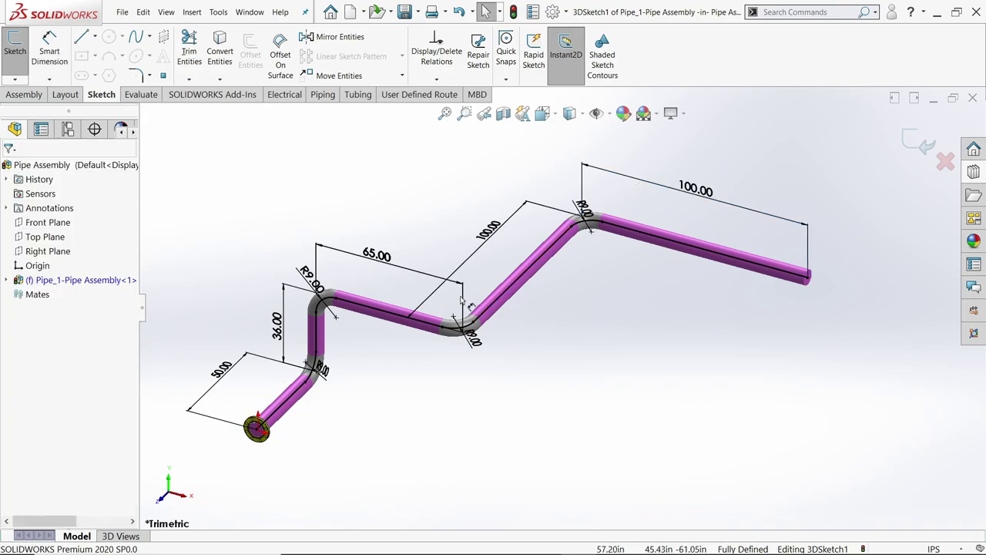
Delete the bend arc after the 65-inch run and zoom to fit the route.
scroll(485, 324, down, 1)
scroll(494, 316, down, 2)
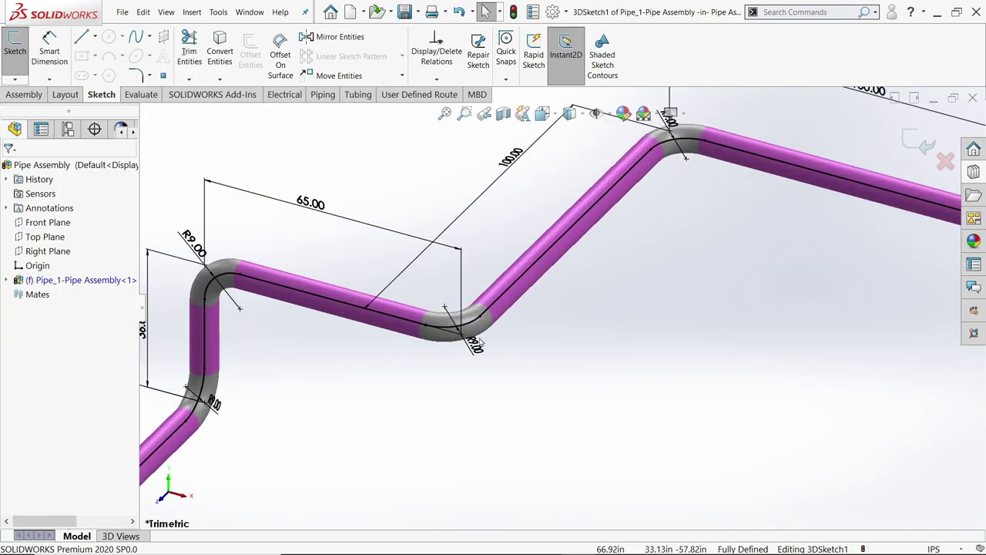
scroll(497, 335, down, 1)
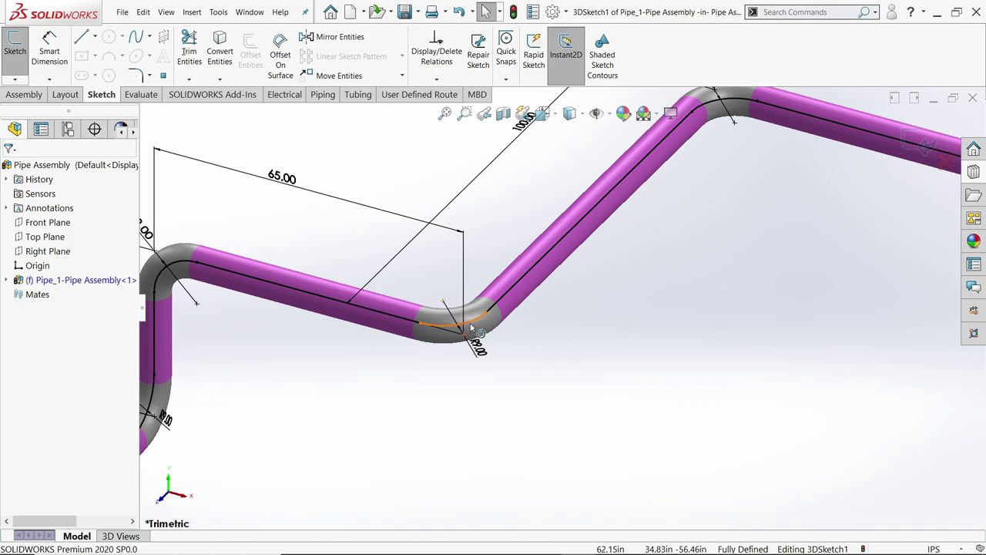
click(472, 328)
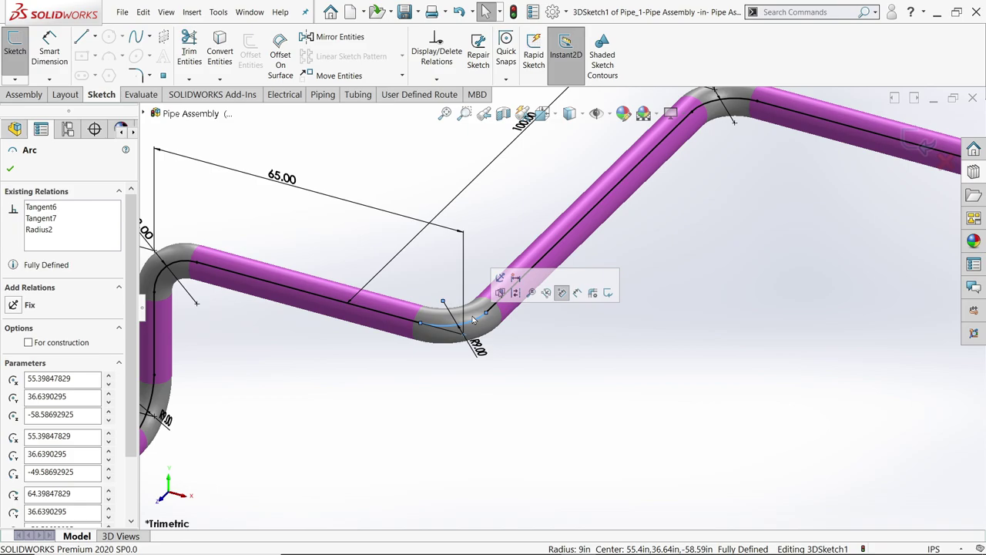
key(Delete)
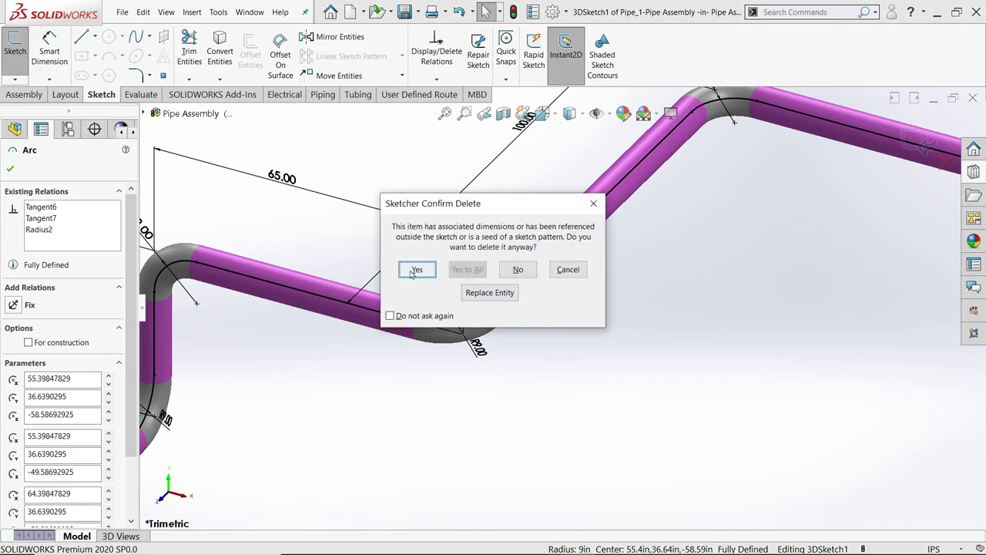
click(416, 270)
key(f)
scroll(715, 260, up, 2)
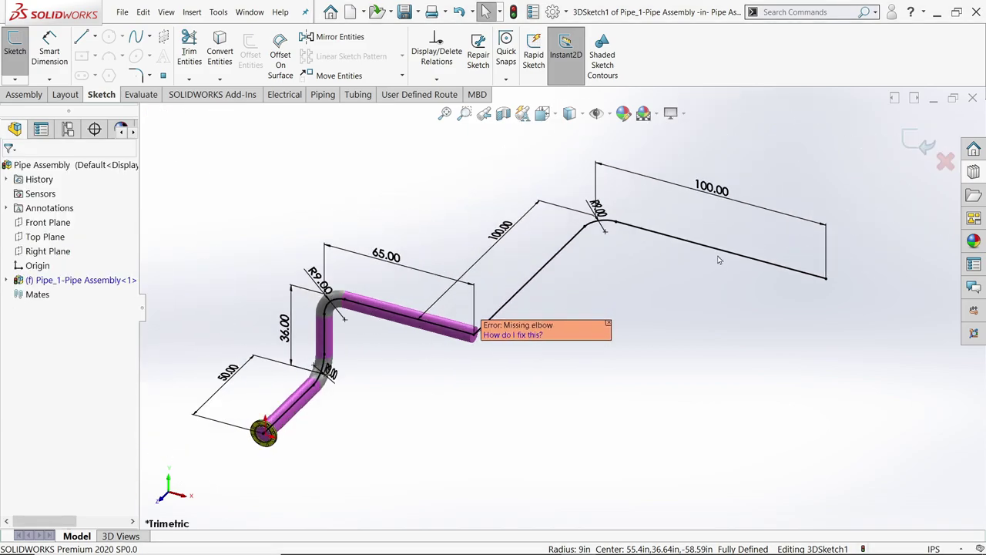
scroll(522, 274, up, 2)
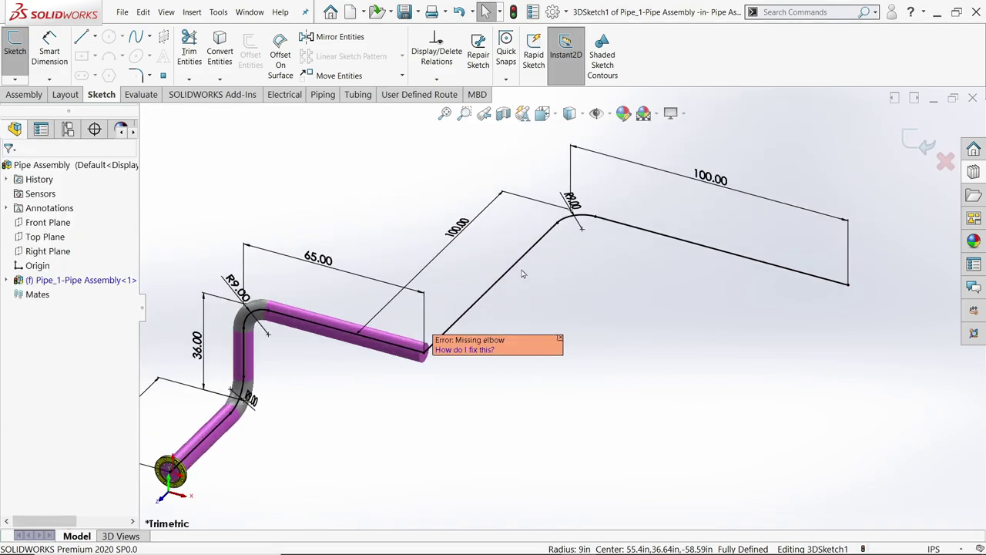
Draw a straight route line from the open pipe end down to the right and reopen the Design Library.
click(80, 38)
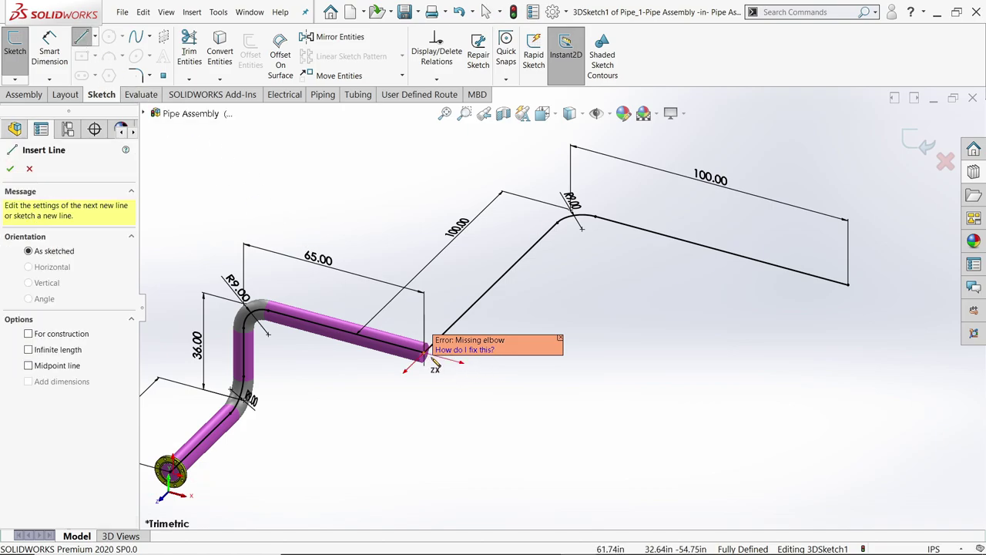
click(406, 370)
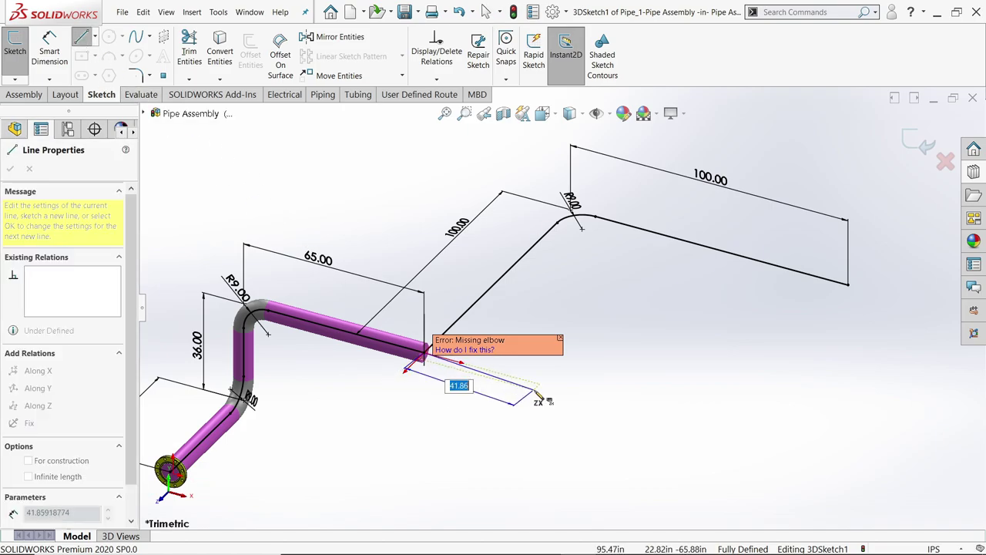
click(586, 398)
key(Escape)
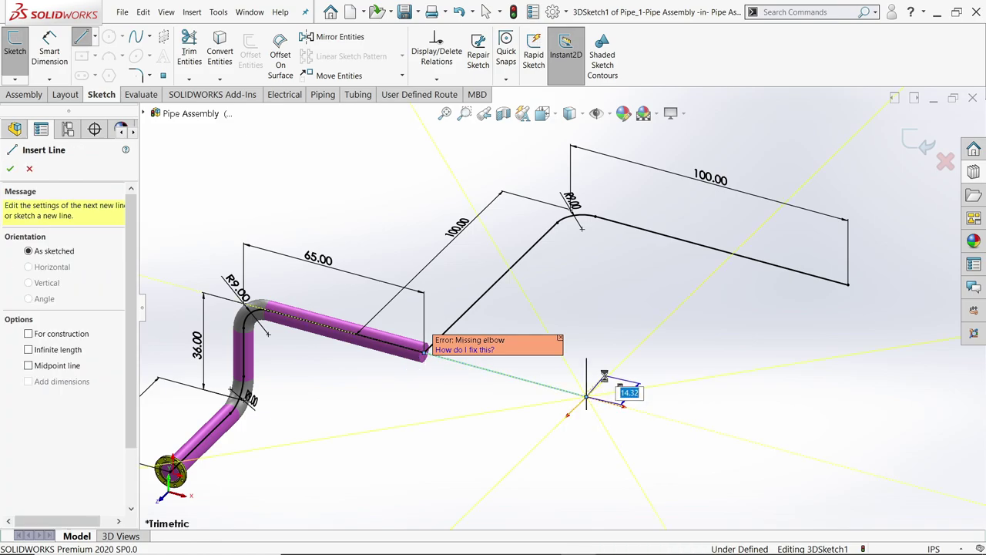
key(Escape)
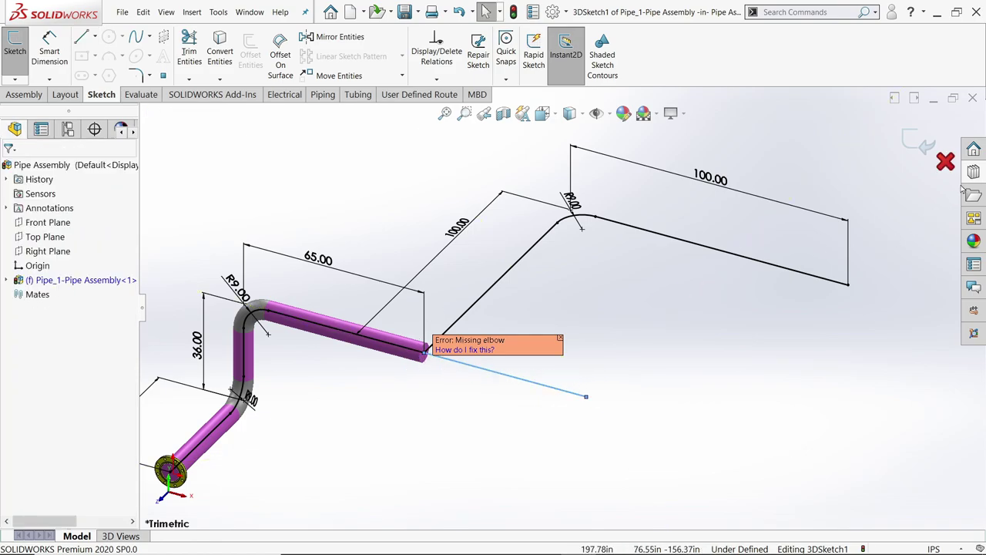
click(974, 172)
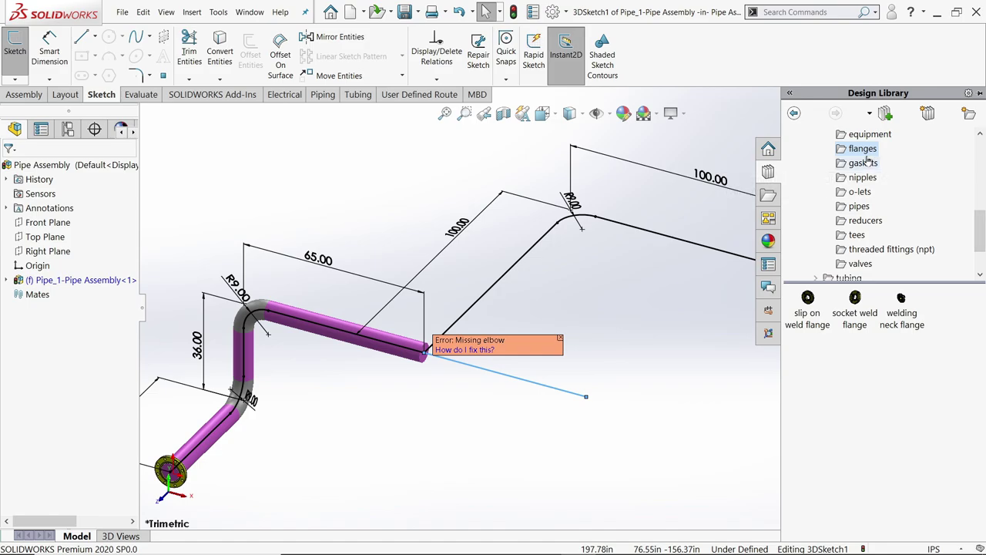
Place Tee Inch 6 Sch40 straight tees at the pipe junction and, flipped, on the upper pipe.
click(858, 236)
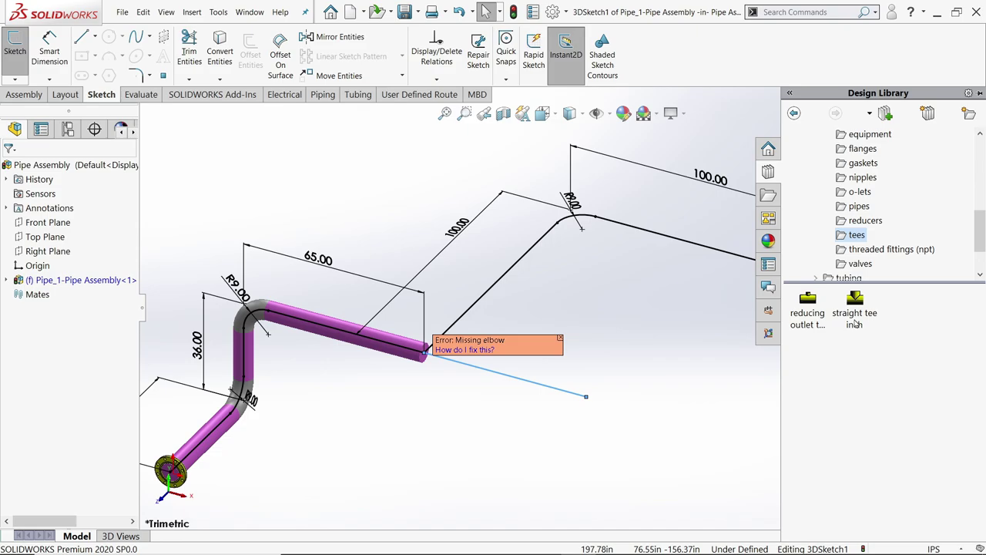
drag(856, 310, 427, 361)
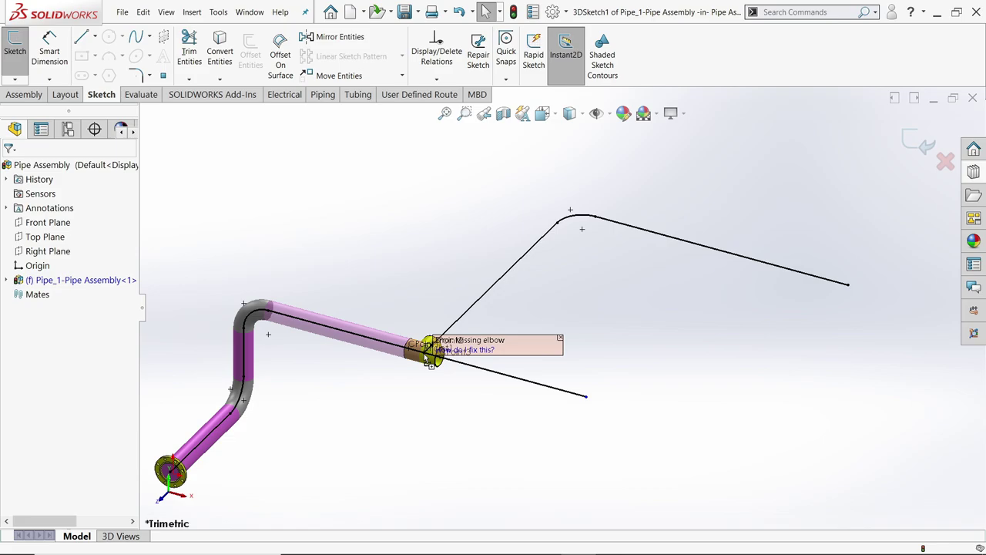
drag(426, 357, 426, 359)
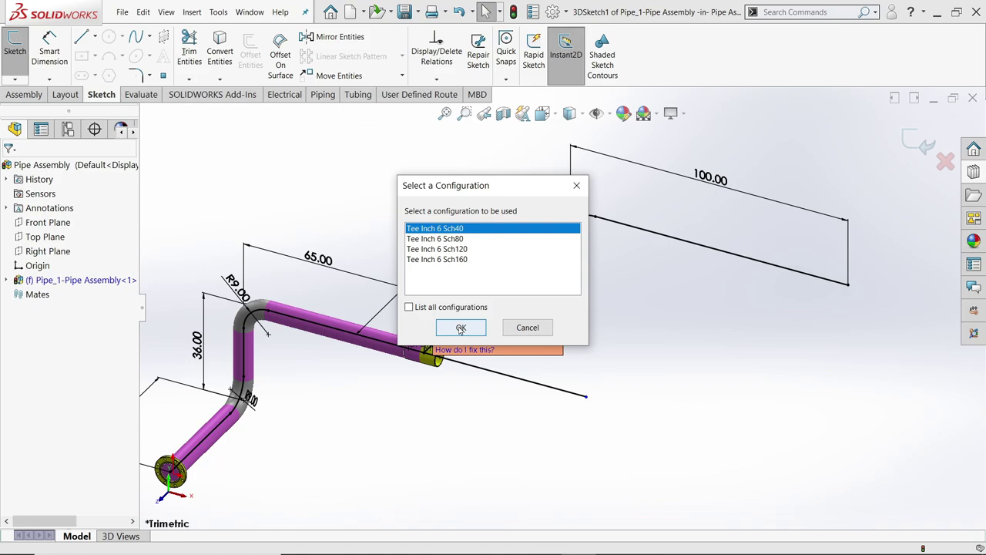
click(461, 327)
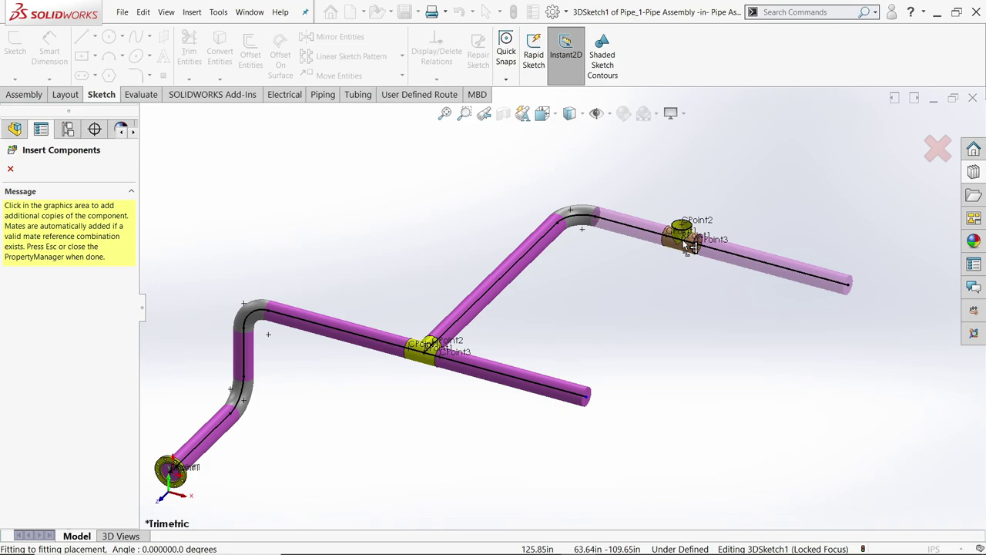
key(Tab)
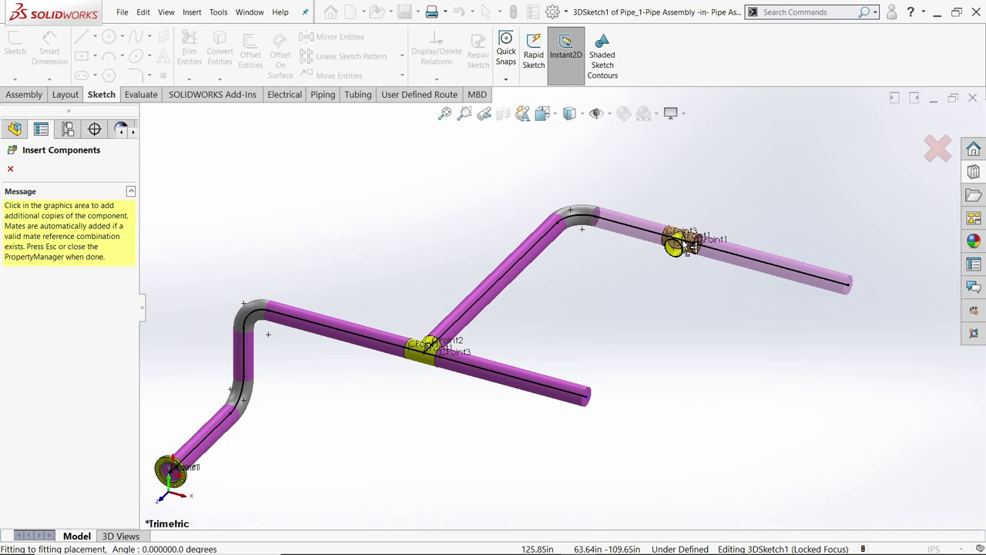
click(694, 245)
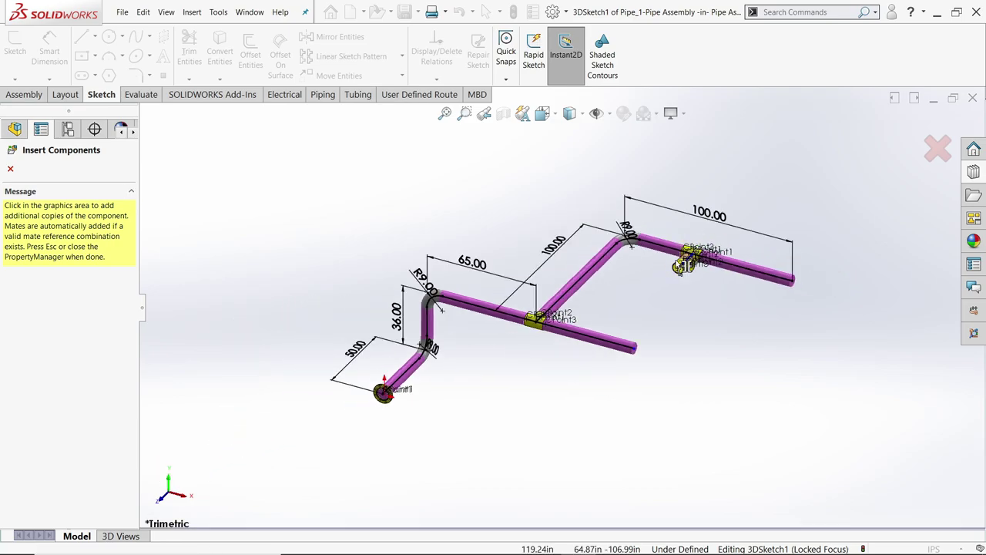
Merge the lower pipe's open end point with the upper tee's branch end point.
click(10, 169)
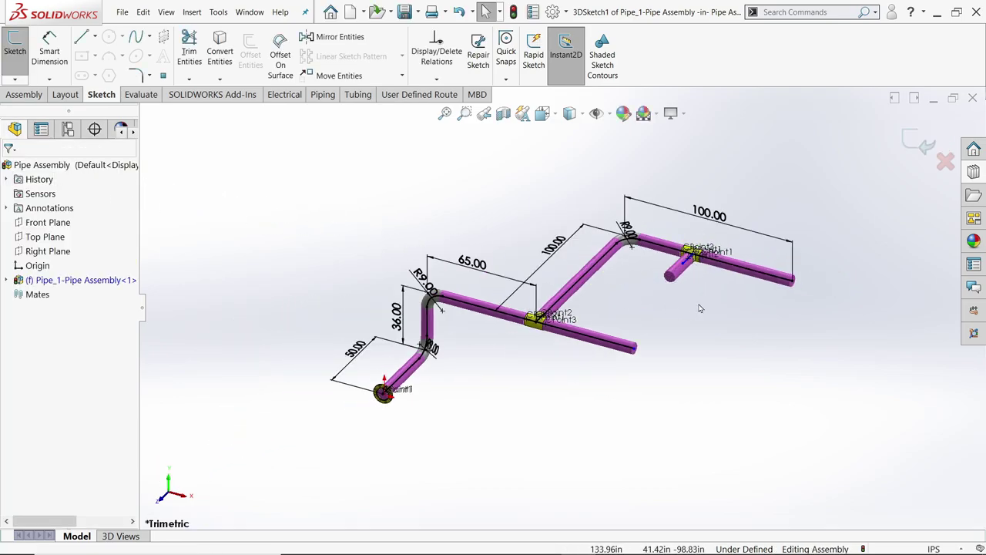
scroll(671, 291, down, 5)
scroll(671, 290, down, 2)
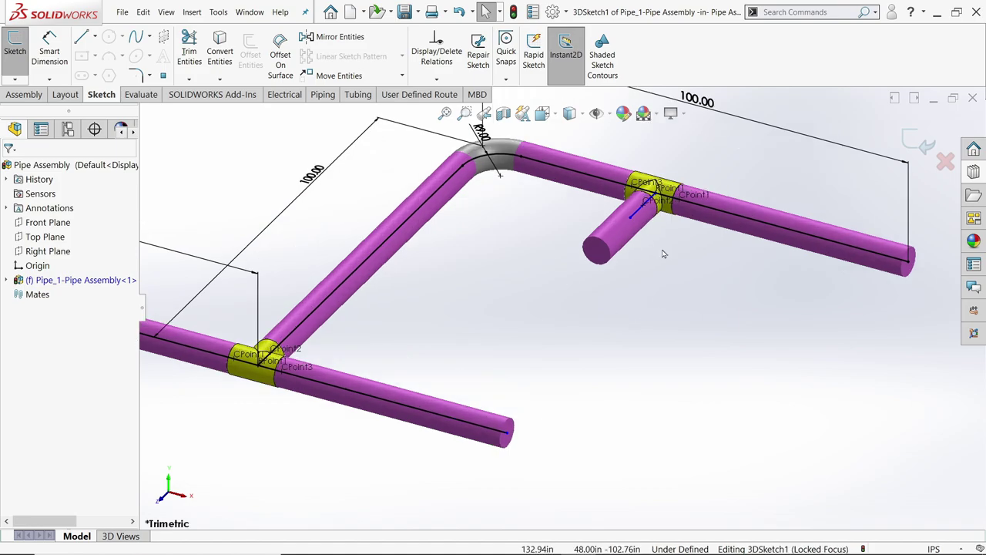
click(635, 218)
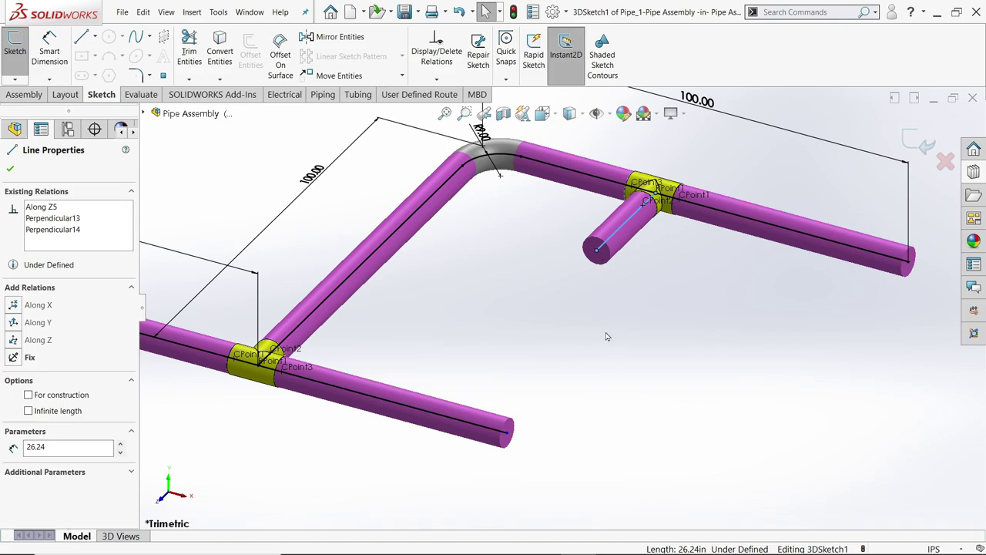
click(607, 269)
click(597, 249)
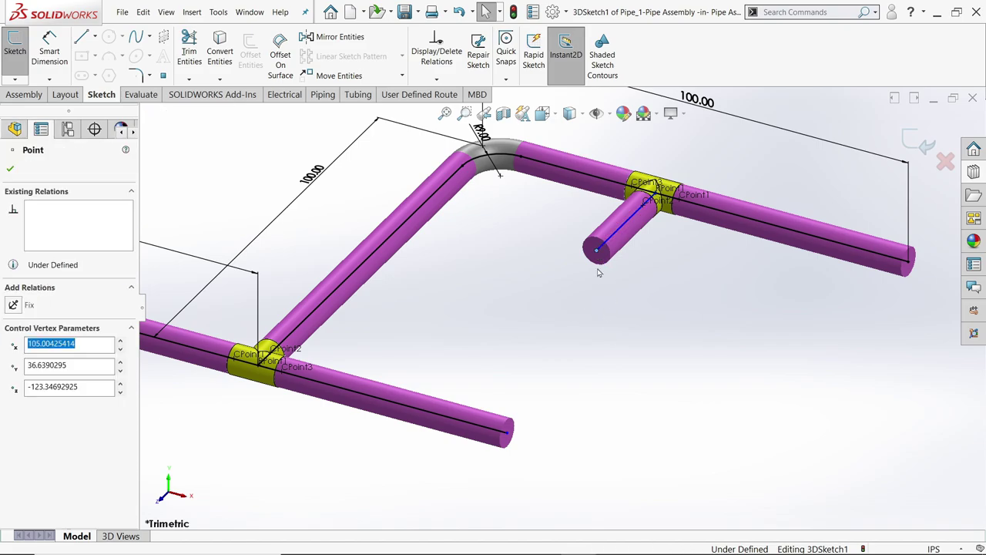
ctrl+click(506, 436)
click(598, 390)
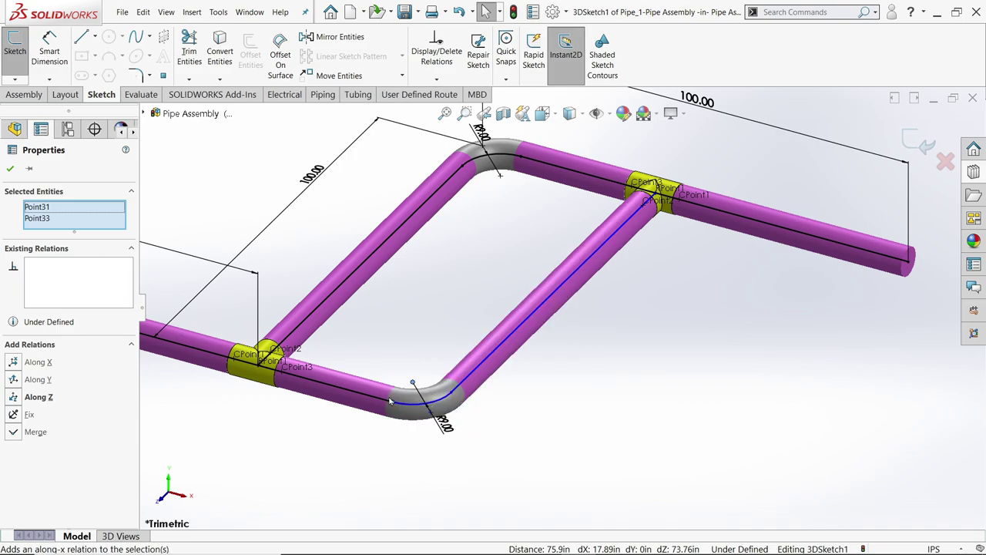
Dimension the two diagonal pipe runs 35 apart.
key(f)
scroll(406, 353, down, 2)
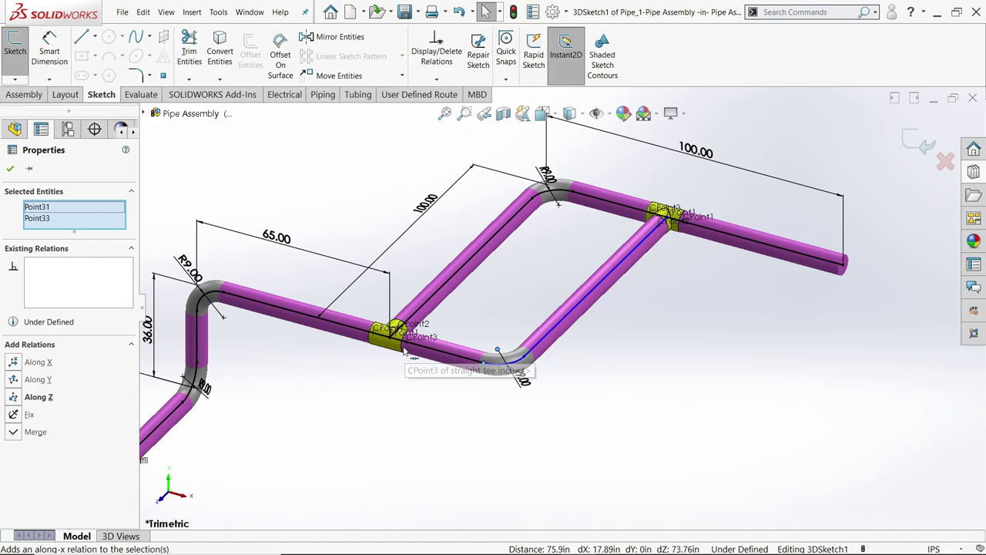
click(49, 55)
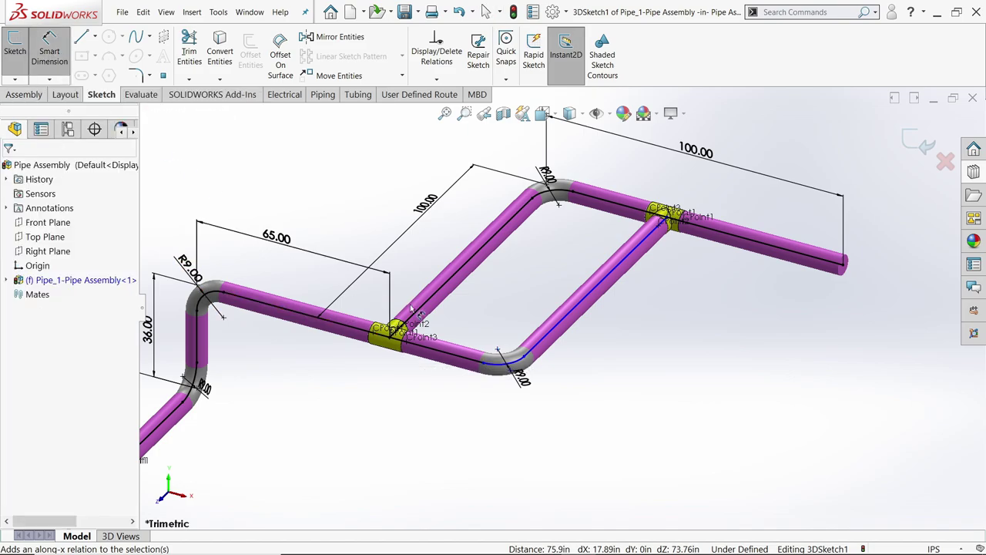
click(547, 349)
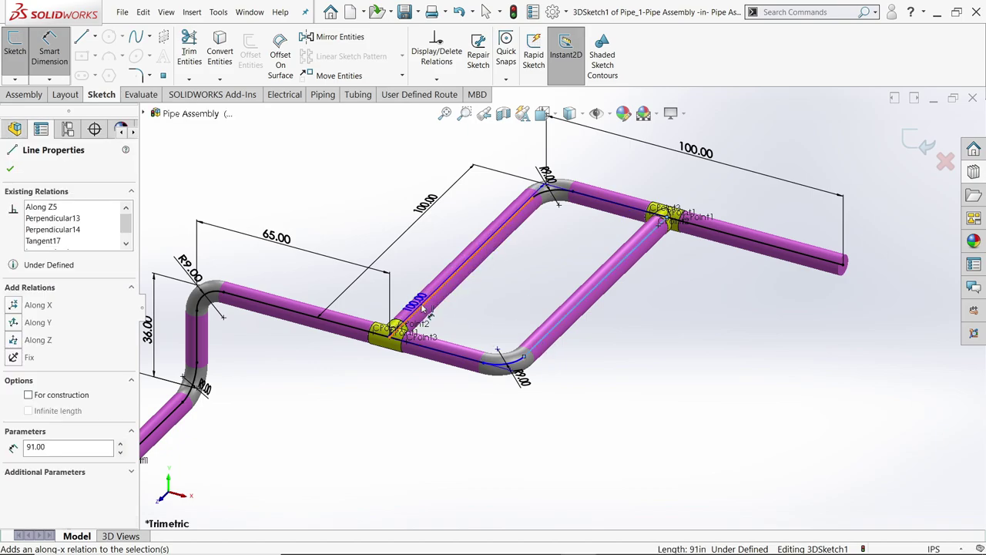
click(409, 305)
click(420, 407)
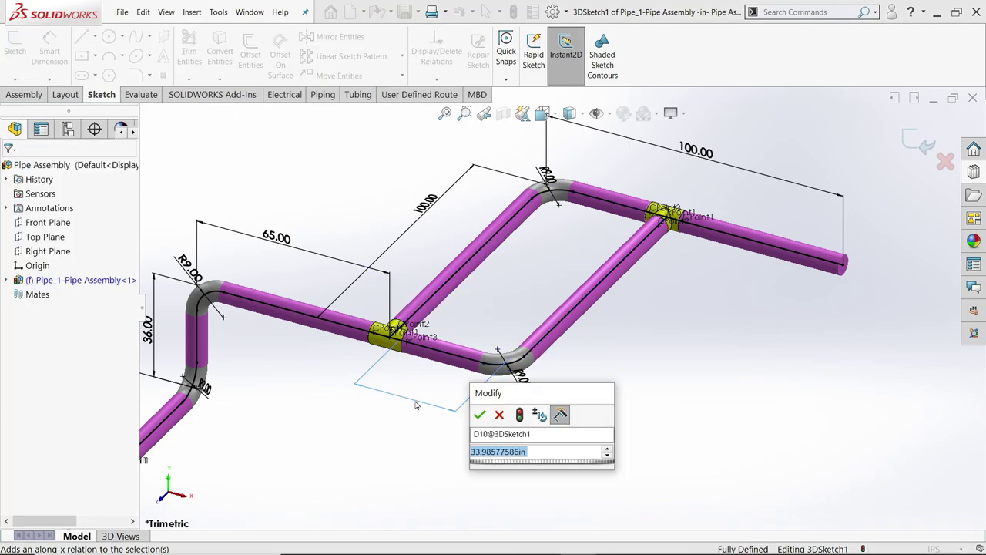
text(35)
key(Return)
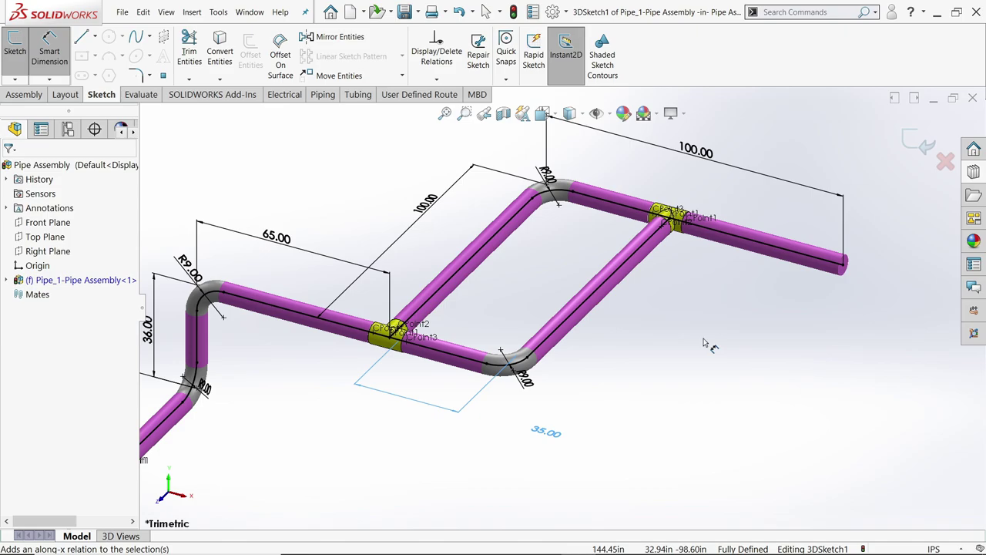
click(49, 50)
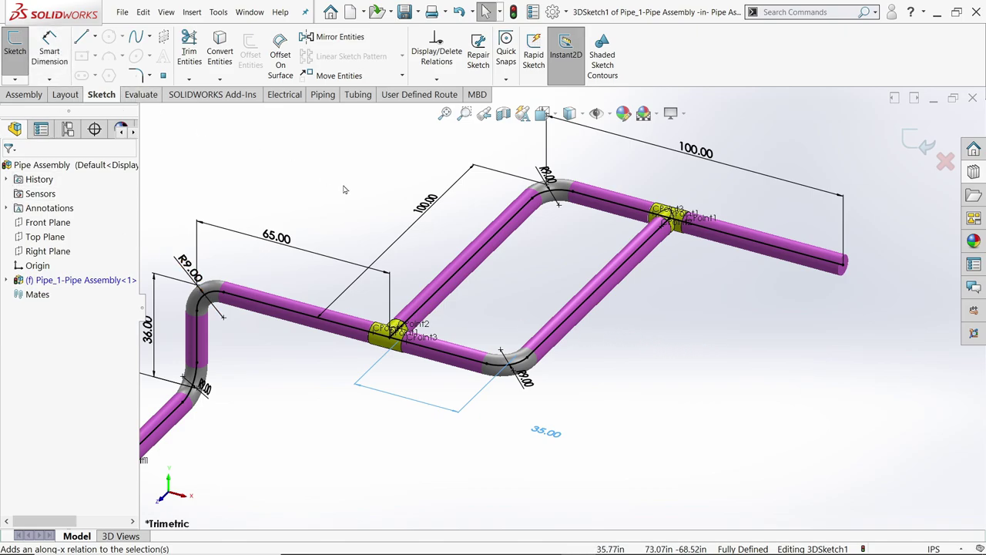
scroll(540, 309, up, 3)
scroll(471, 312, down, 1)
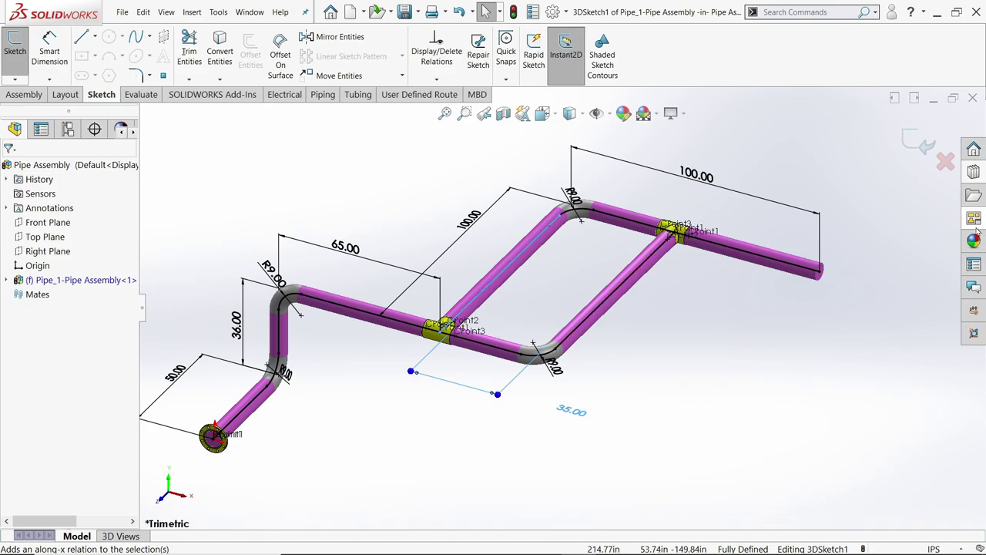
Insert a gate valve on the diagonal pipe, handwheel up, keeping the pipe length unchanged.
click(975, 174)
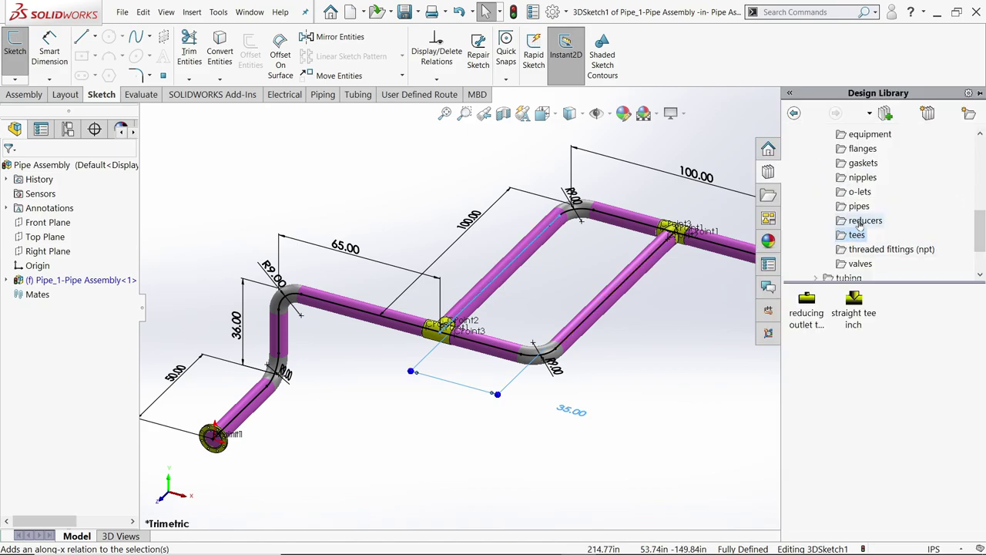
click(860, 264)
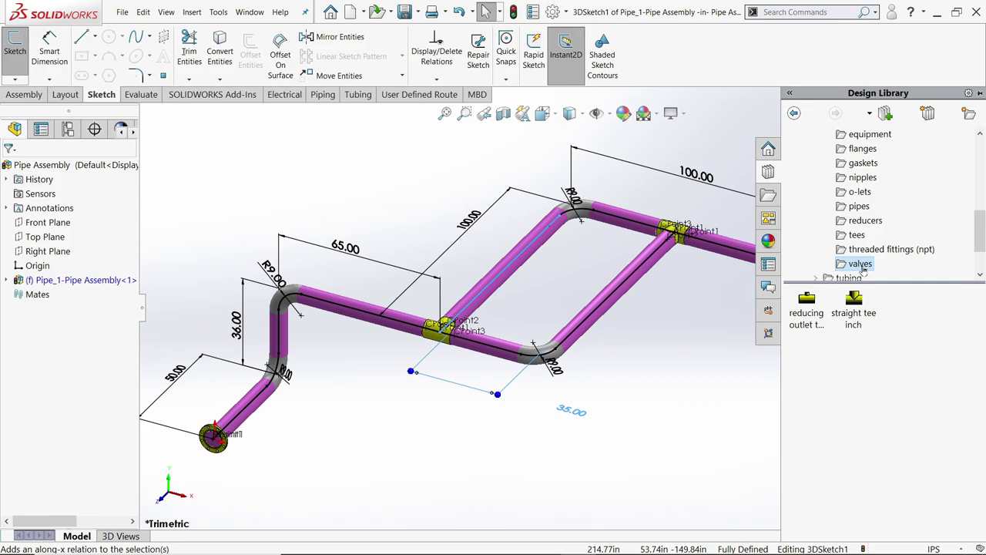
mouse_move(855, 350)
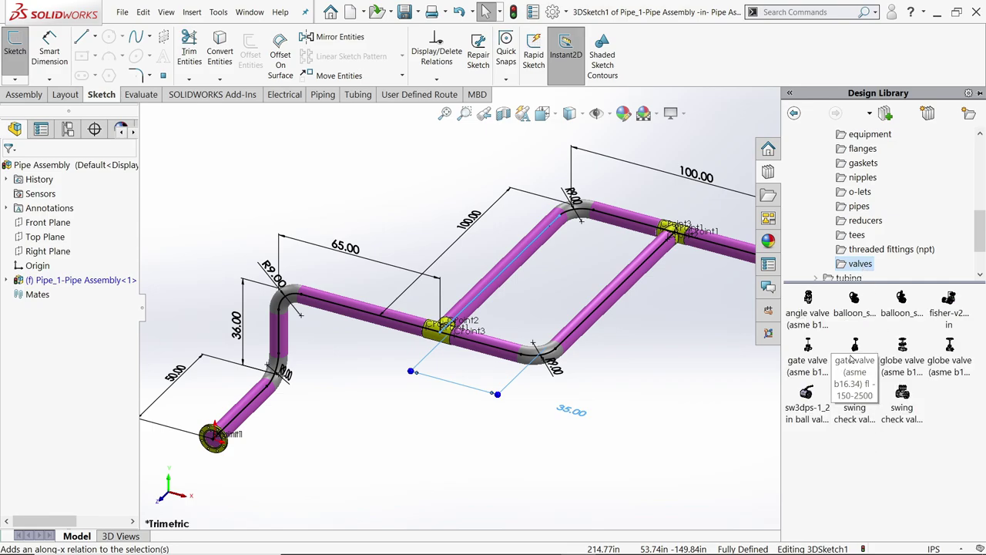
drag(854, 360, 609, 290)
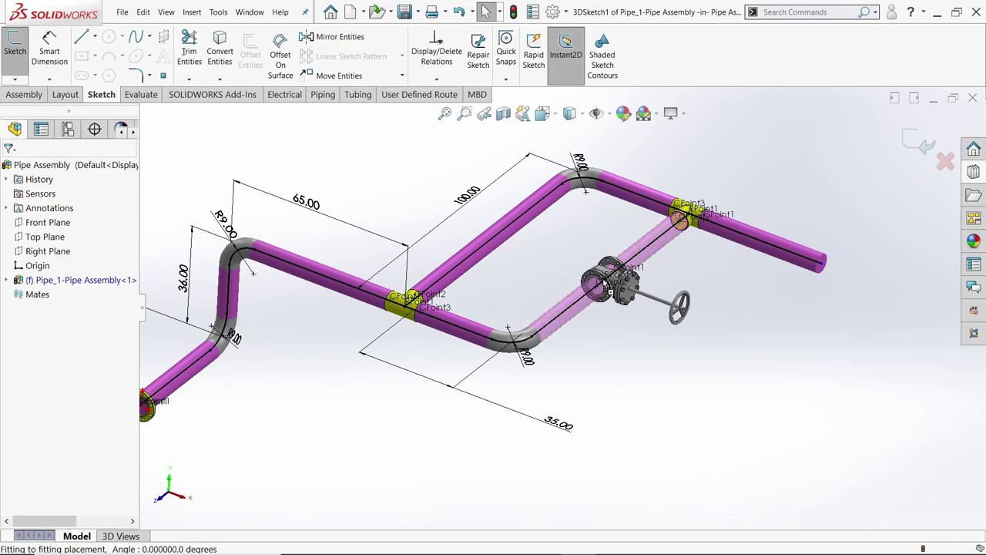
key(Tab)
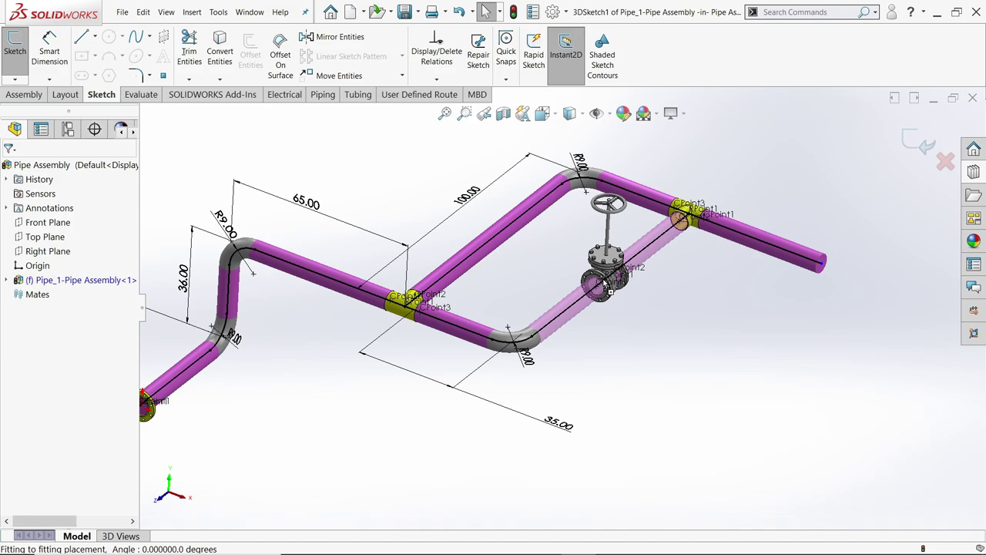
drag(604, 284, 604, 284)
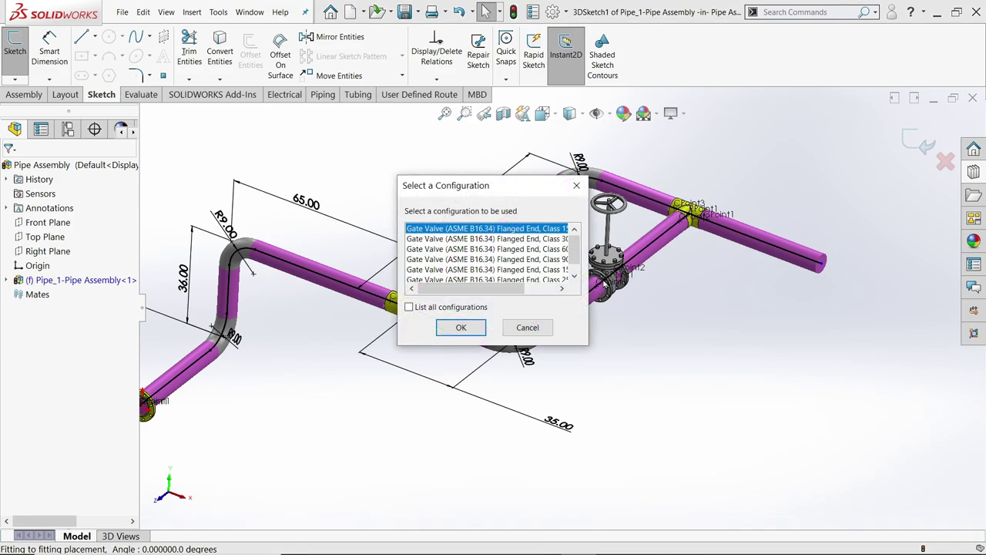
click(461, 327)
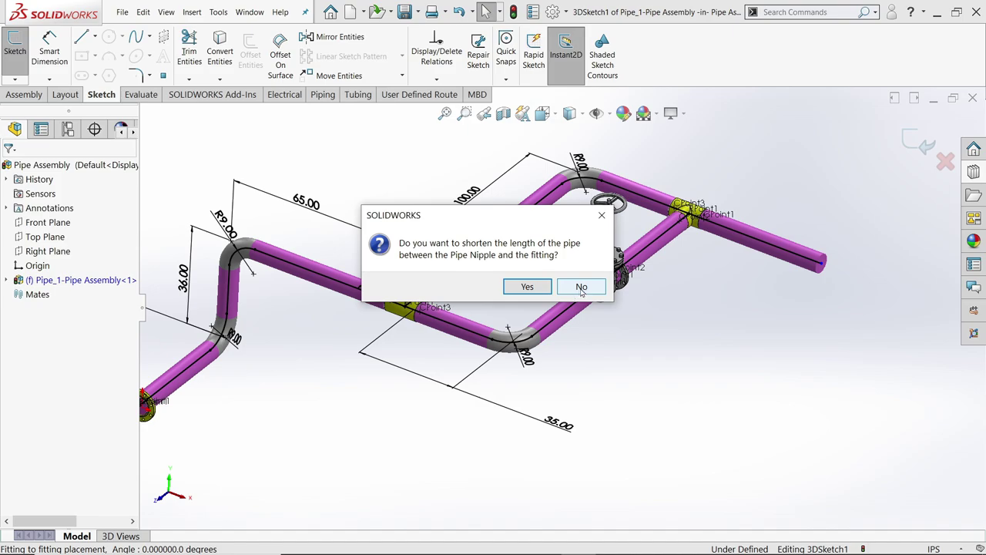
click(582, 288)
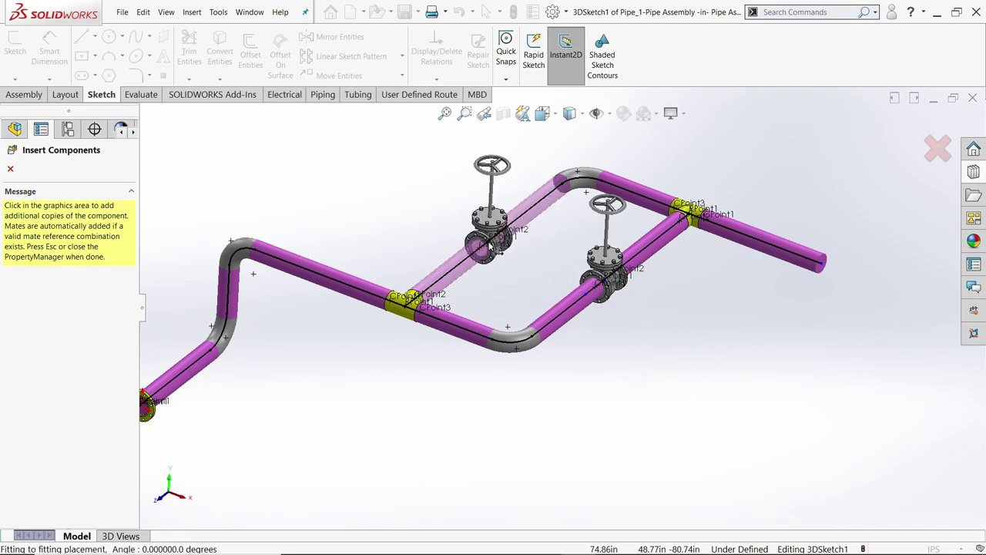
Place a second gate valve on the other diagonal run and answer the shorten-pipe prompt.
click(467, 263)
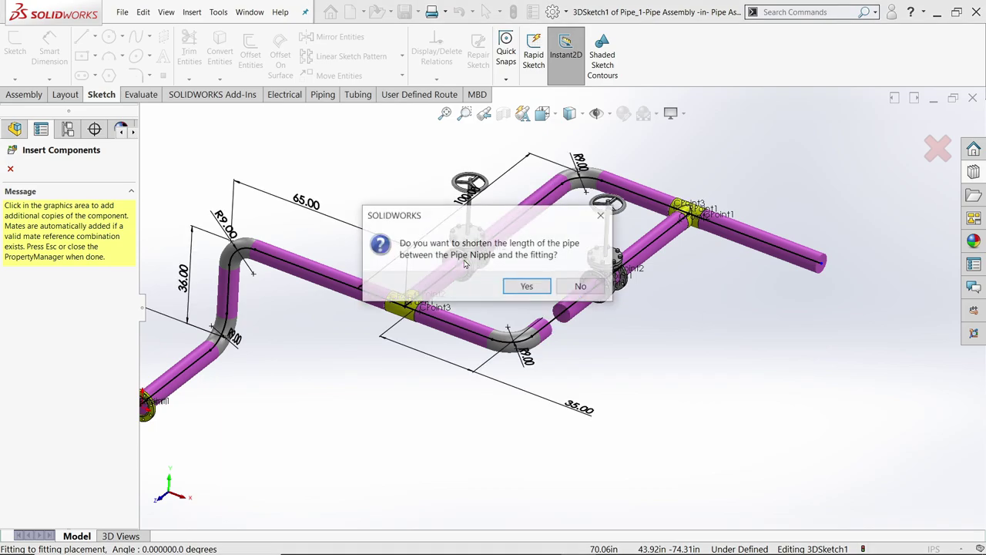
mouse_move(514, 221)
mouse_down()
mouse_move(772, 379)
mouse_move(725, 329)
mouse_up()
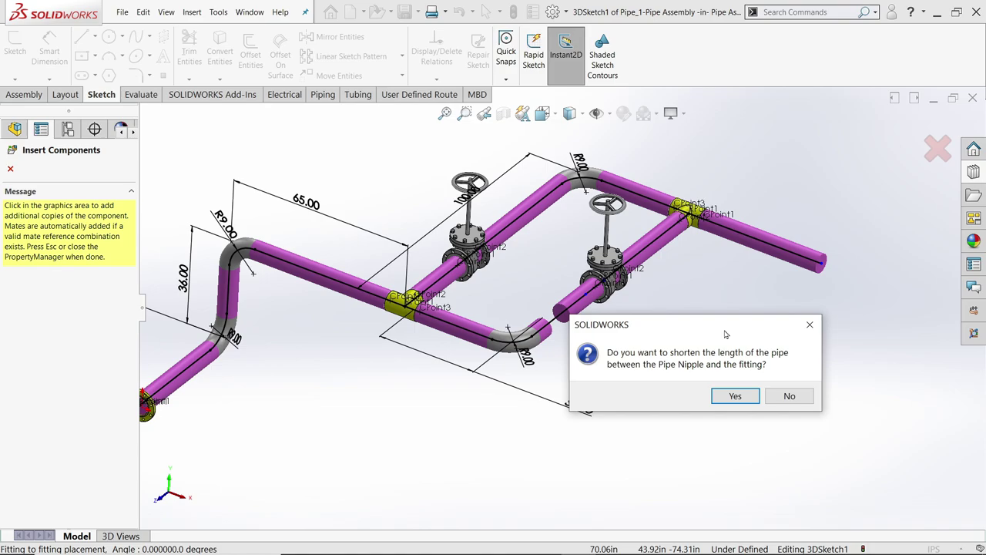
click(738, 396)
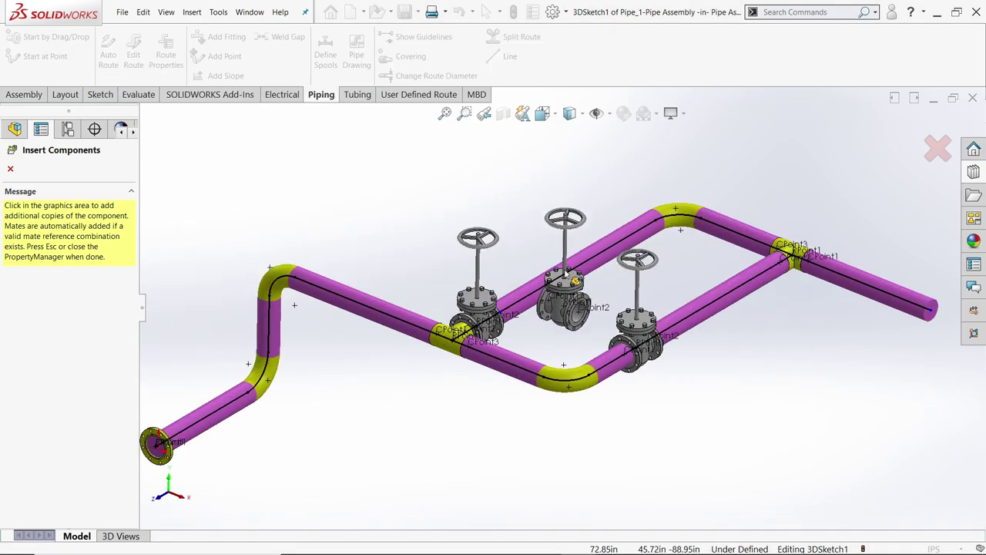
Drop one more gate valve, answer the pipe prompt, and close Insert Components.
click(566, 277)
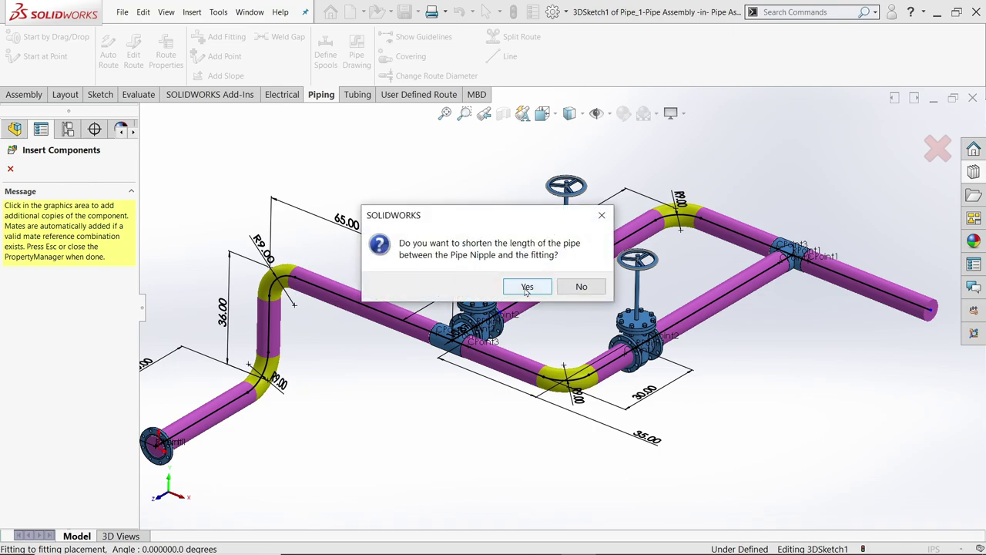
click(582, 287)
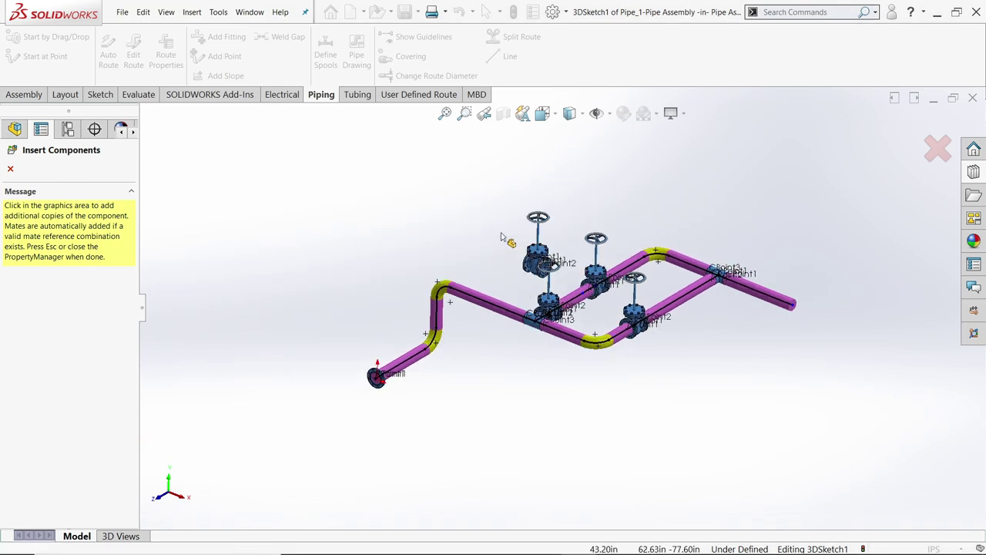
click(10, 170)
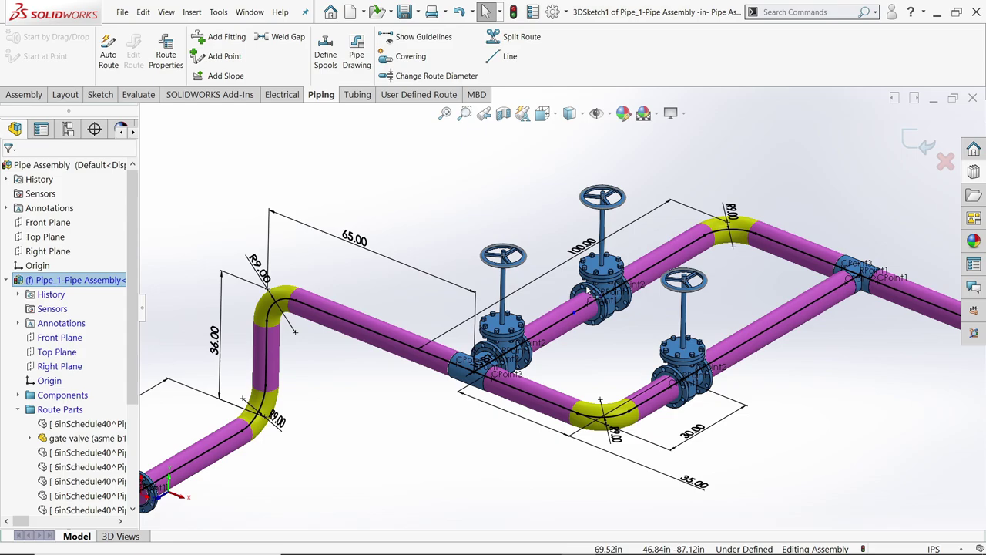
Delete the extra gate valve beside the tee junction from the route.
scroll(563, 302, down, 5)
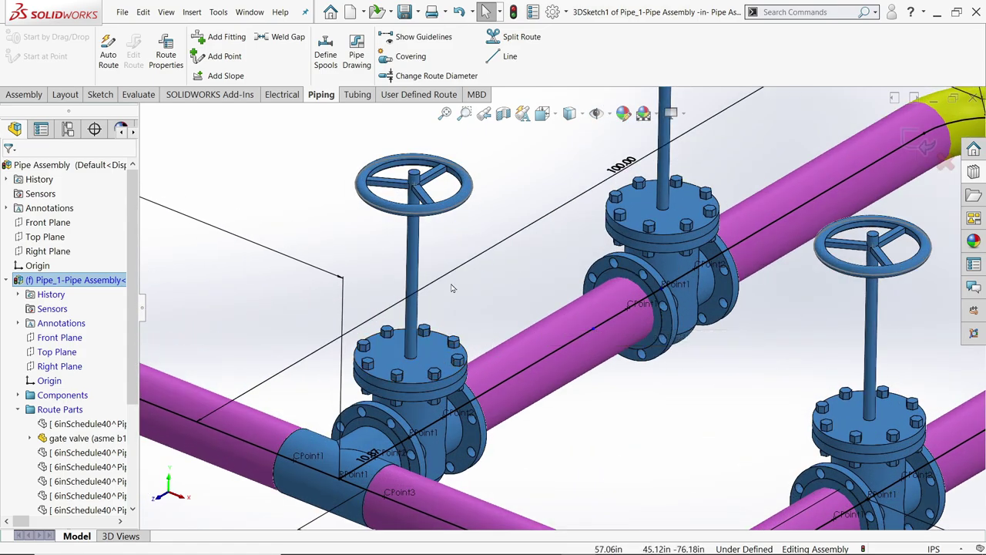
double_click(425, 360)
right_click(437, 372)
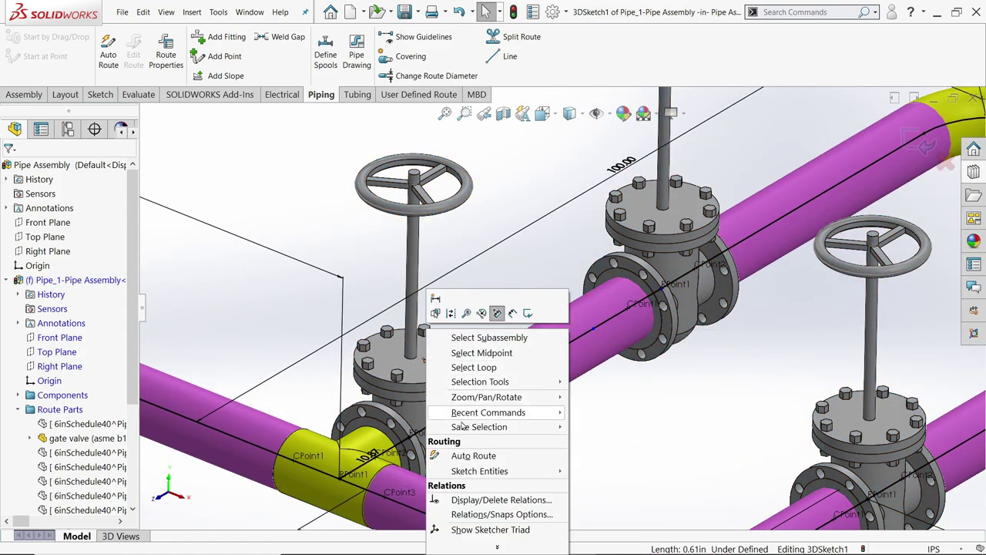
click(348, 242)
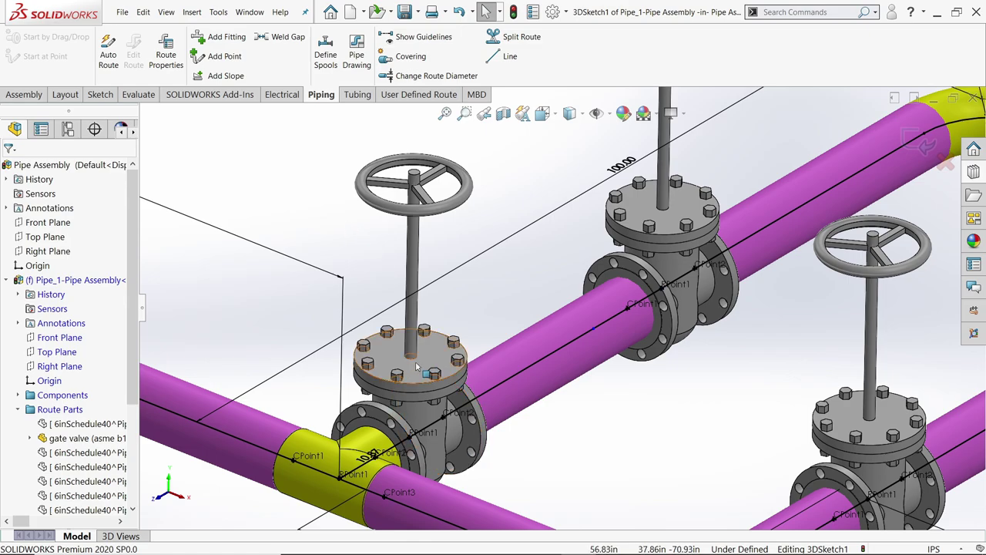
click(416, 367)
right_click(416, 367)
click(454, 520)
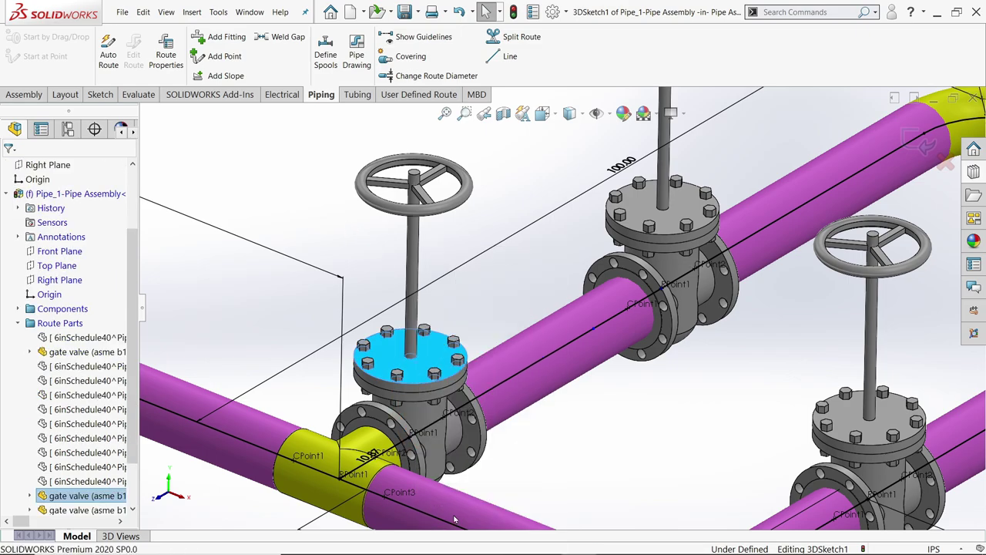
click(580, 190)
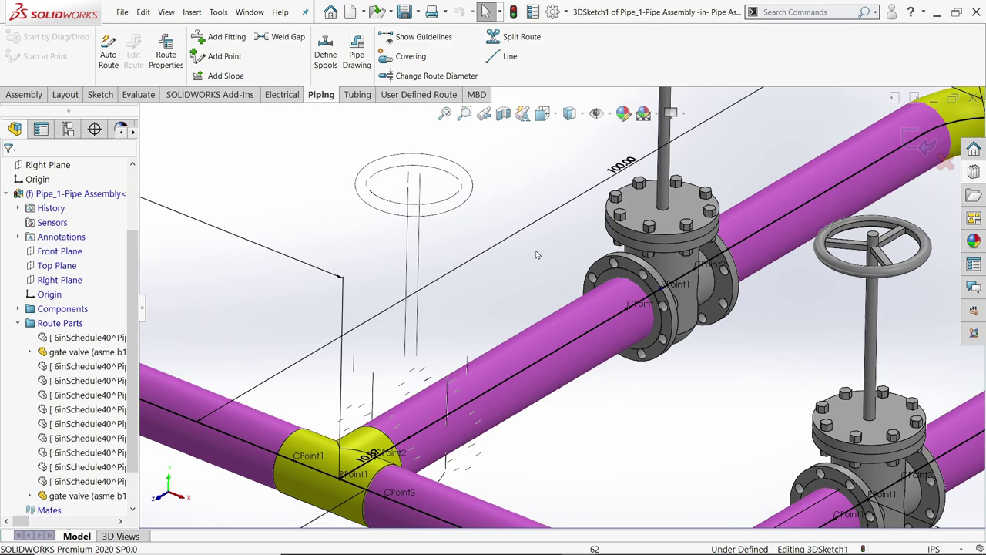
Rebuild the route and re-enter Edit Route on the Pipe_1-Pipe Assembly.
click(513, 13)
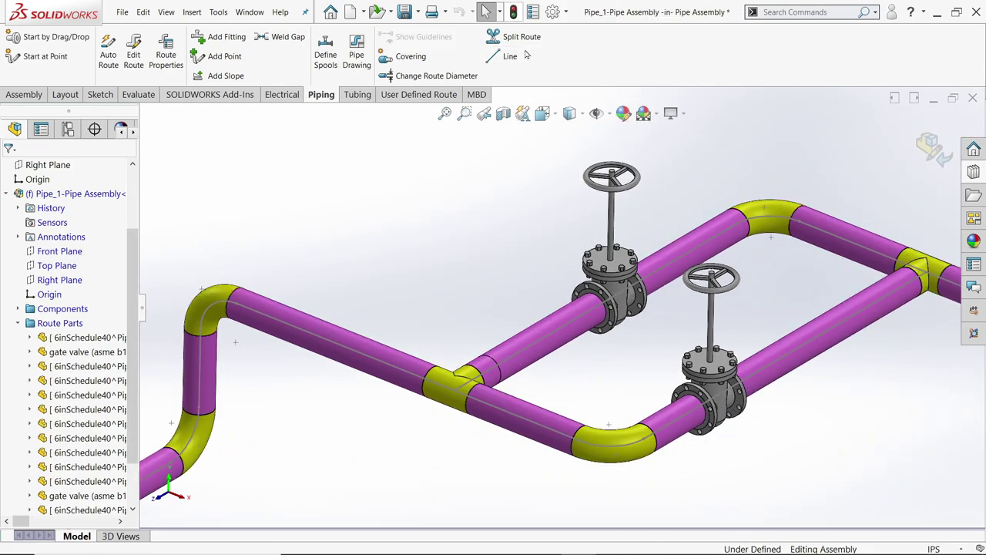
scroll(624, 346, down, 2)
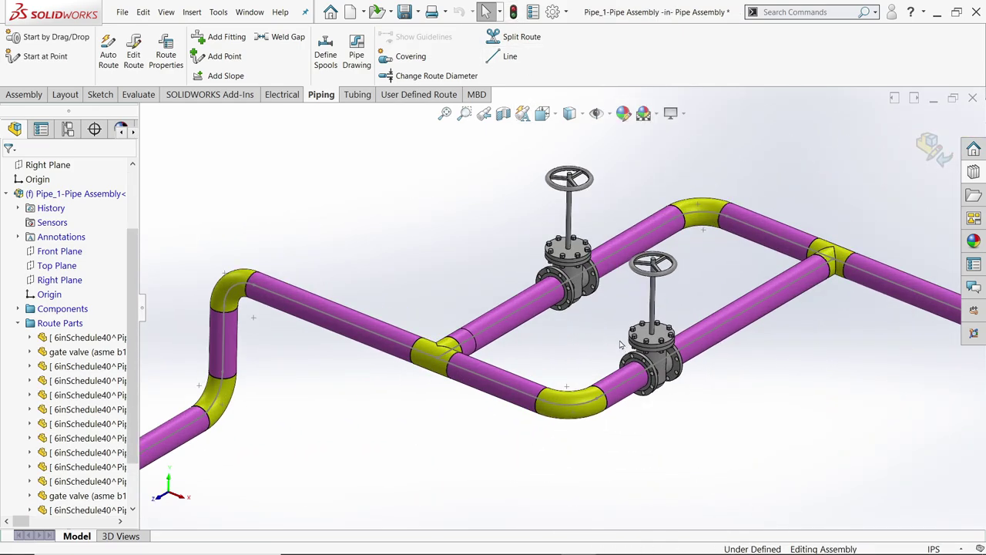
right_click(73, 195)
click(117, 224)
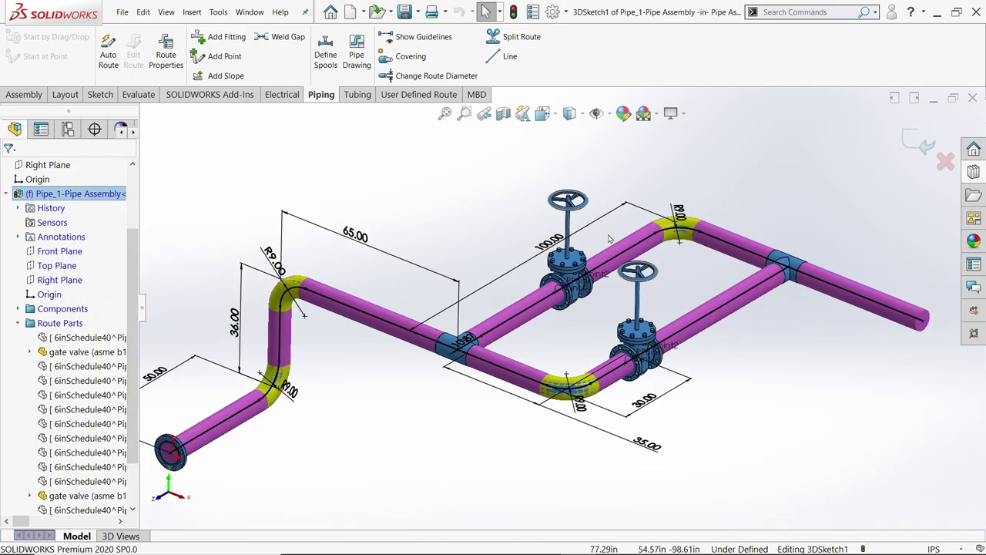
scroll(737, 265, down, 2)
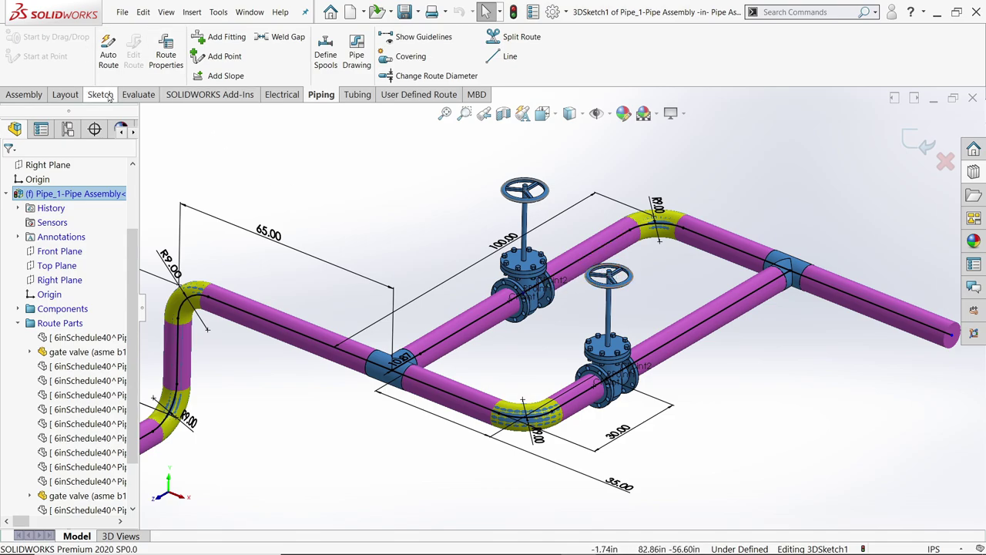
Dimension the upper gate valve point 30 from the pipe line near the tee.
click(141, 95)
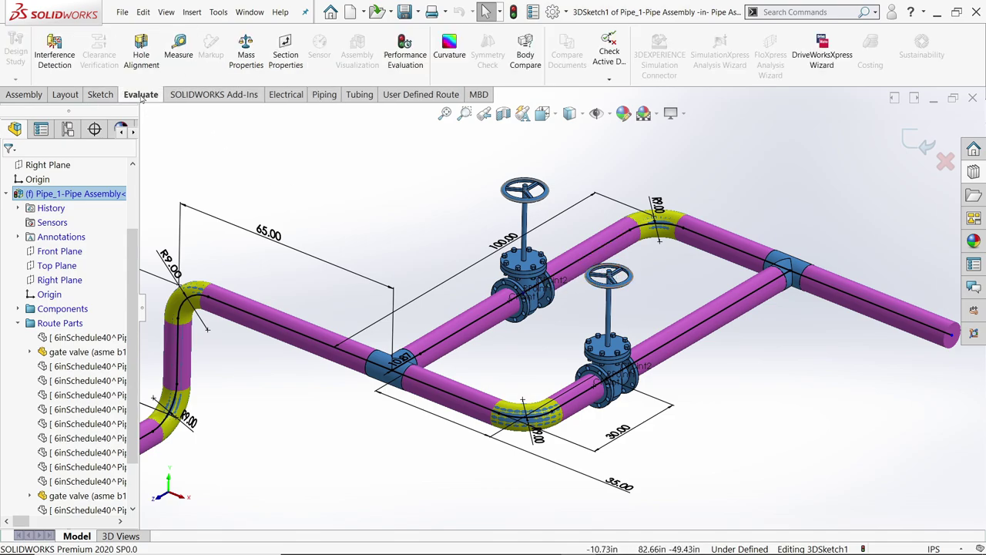
click(102, 95)
click(50, 51)
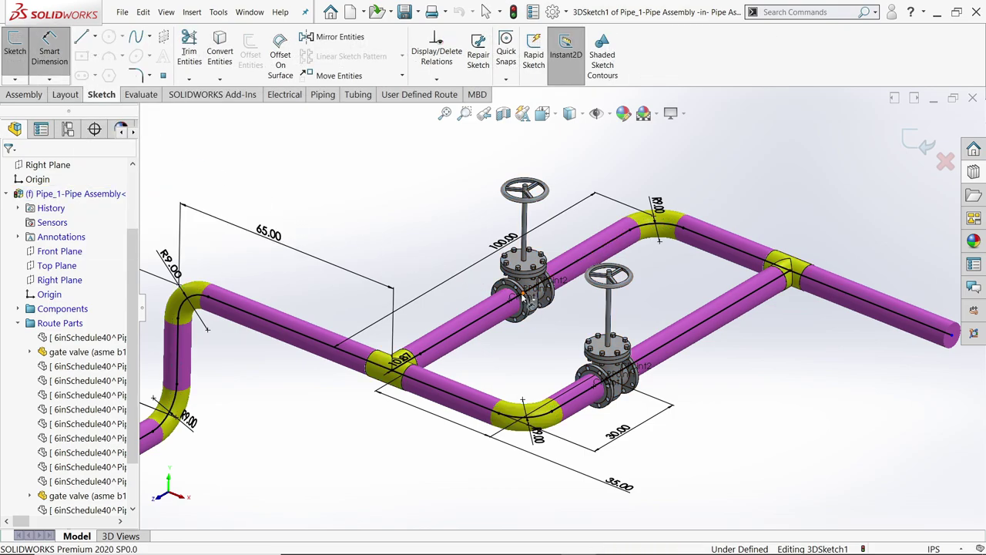
click(522, 295)
click(323, 339)
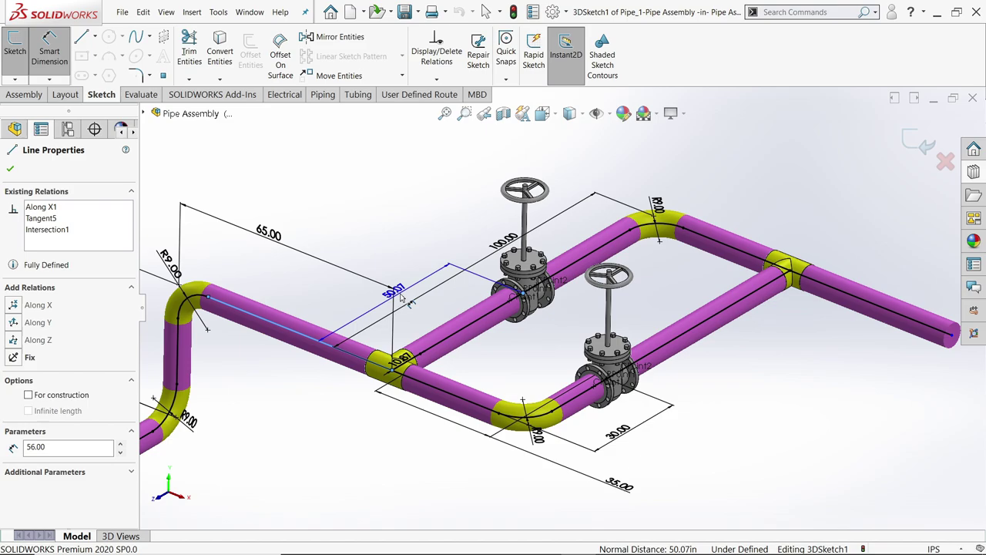
click(401, 297)
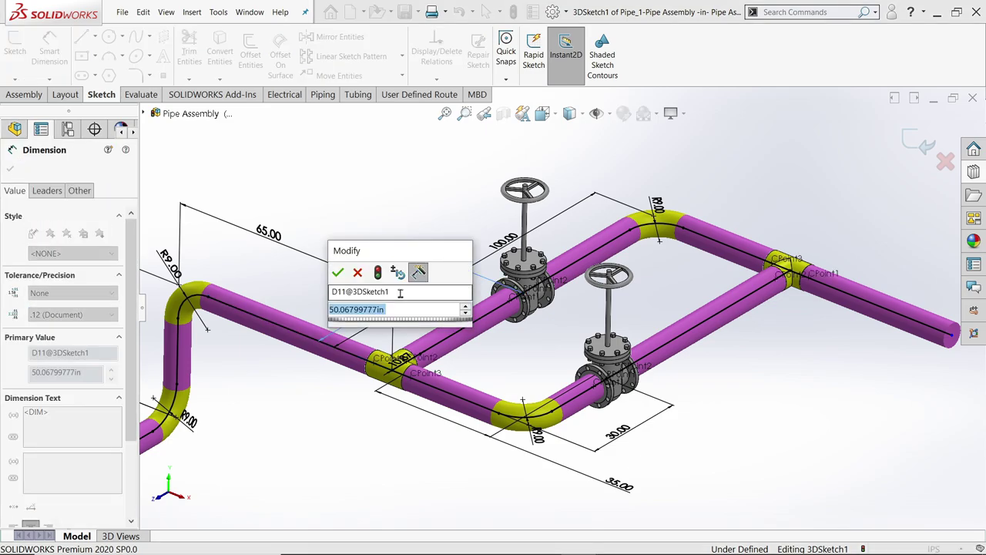
text(30)
key(Return)
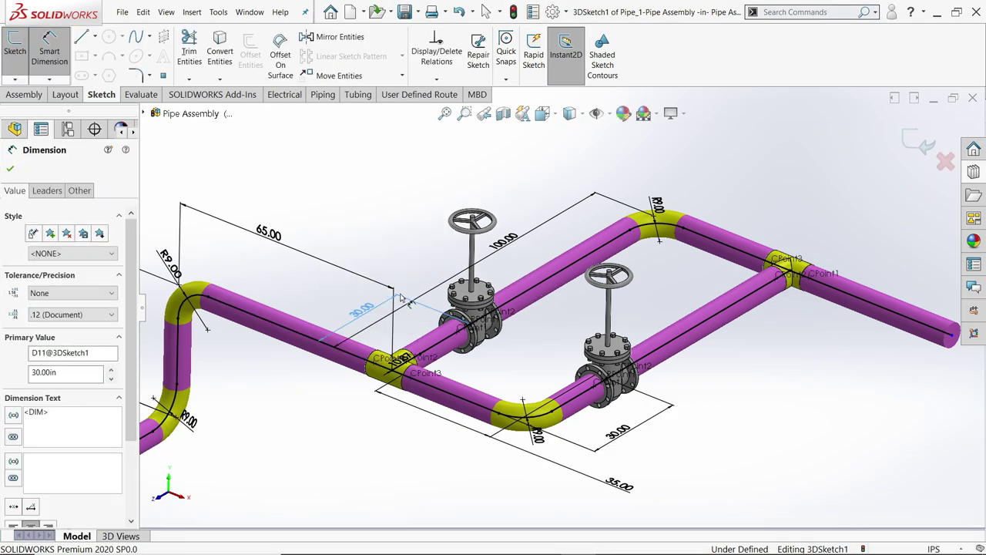
click(10, 170)
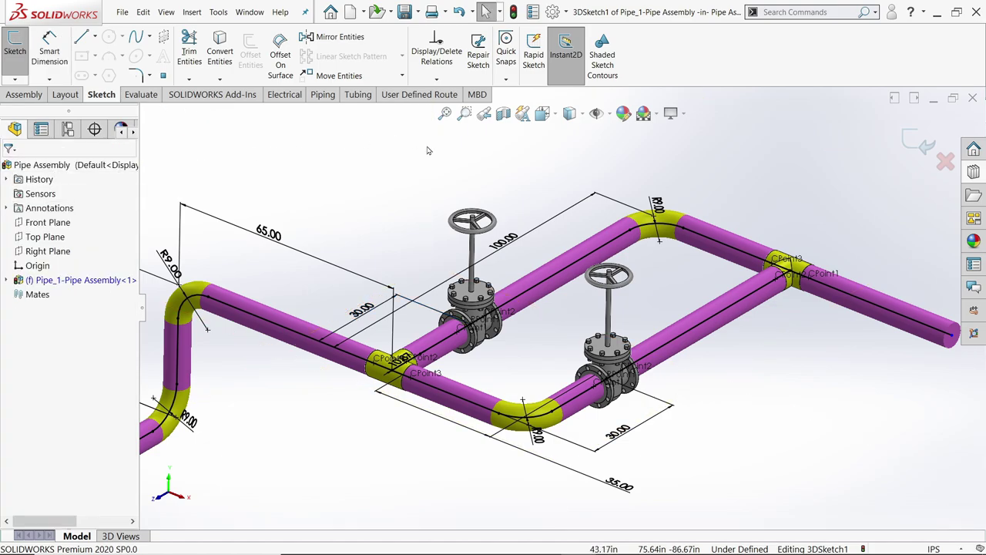
Insert Tee Inch 6 Sch40 straight tees on the parallel pipe runs, branches rotated upward.
click(976, 172)
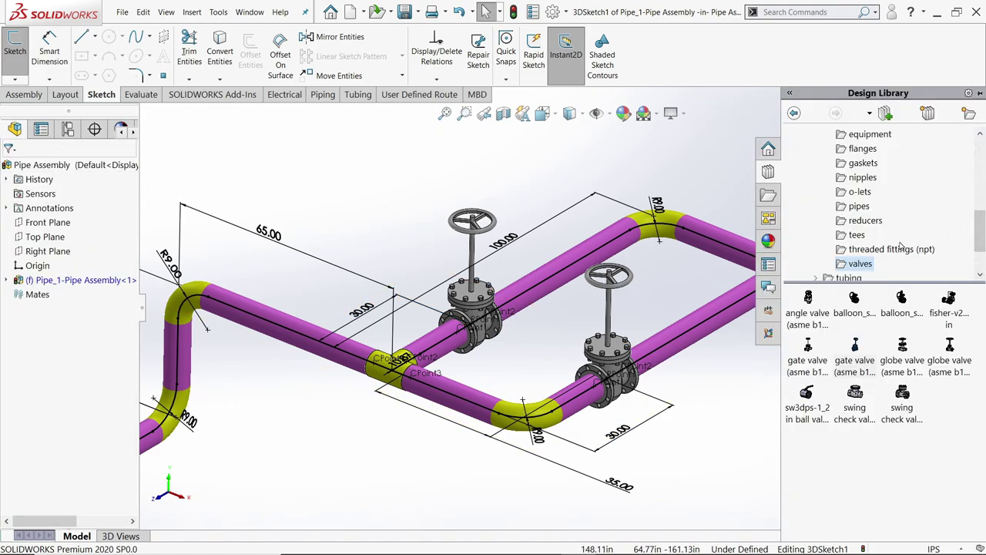
click(857, 234)
drag(856, 305, 593, 258)
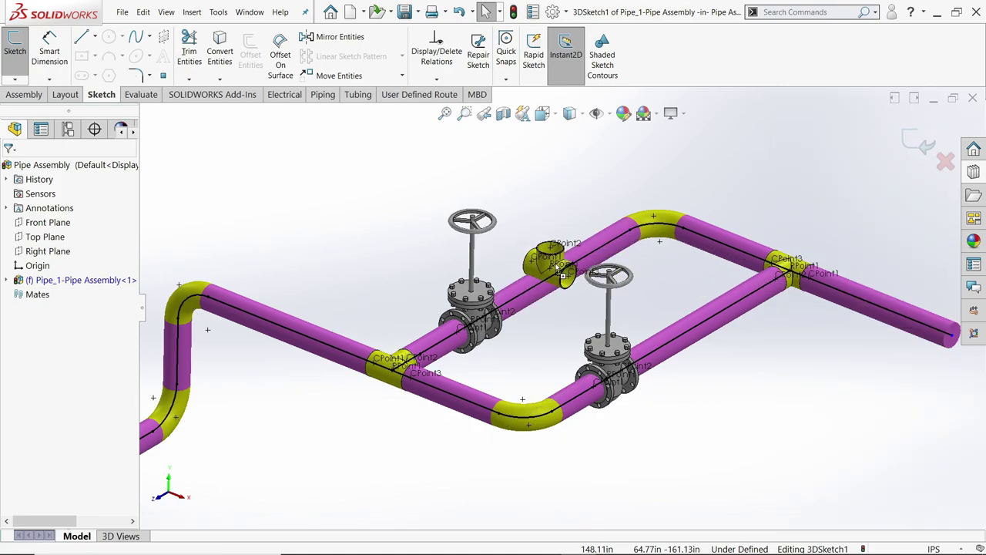
mouse_move(593, 259)
mouse_down()
mouse_move(577, 265)
mouse_move(593, 261)
mouse_up()
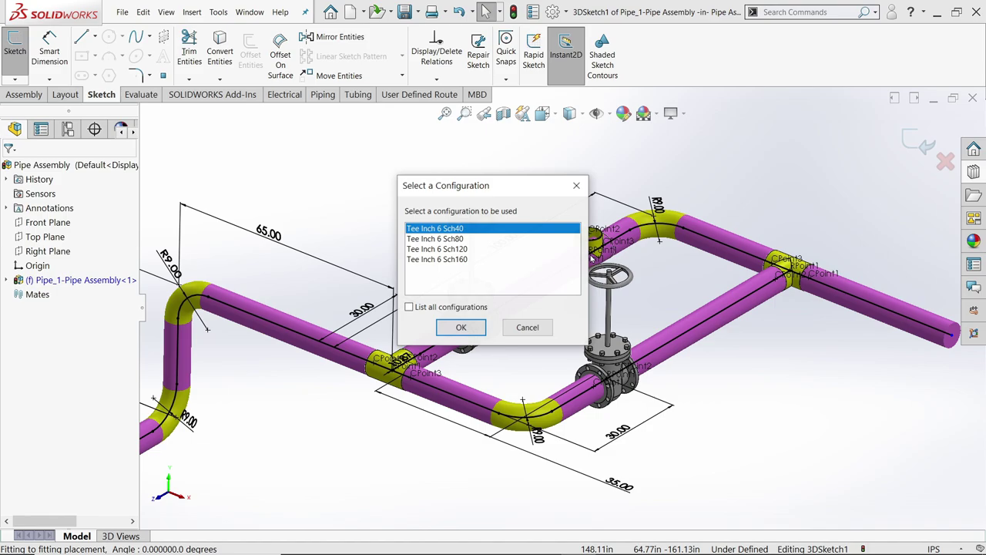
click(462, 327)
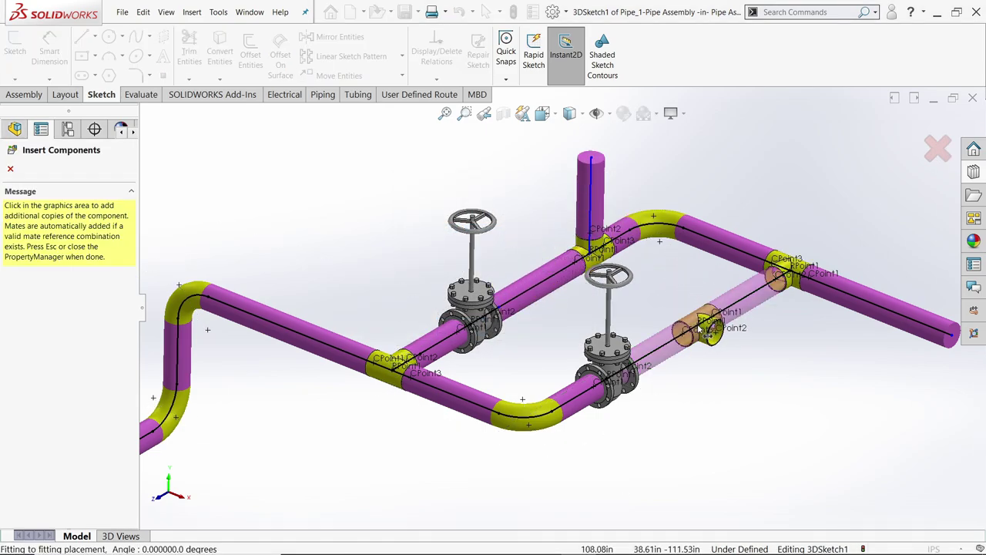
key(Tab)
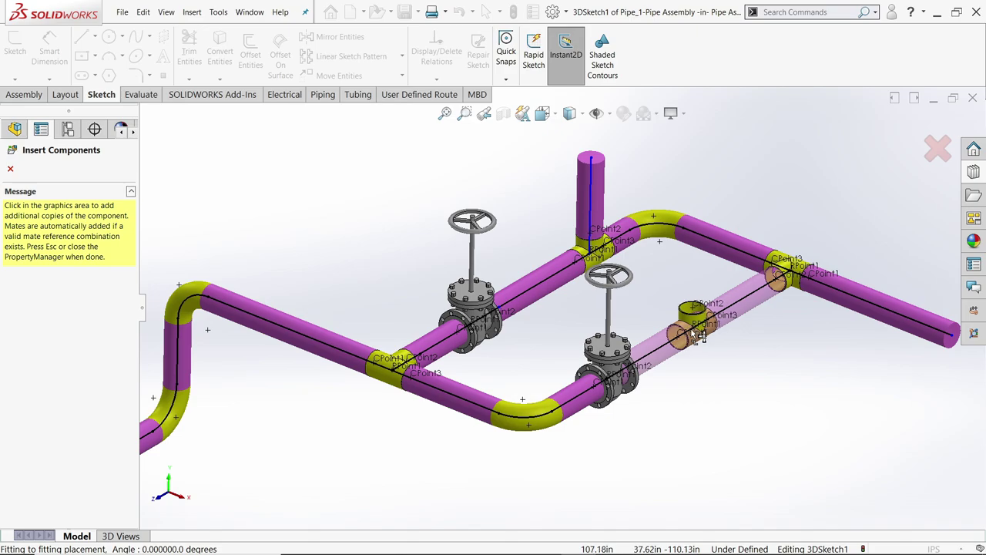
scroll(700, 329, up, 4)
scroll(697, 270, down, 3)
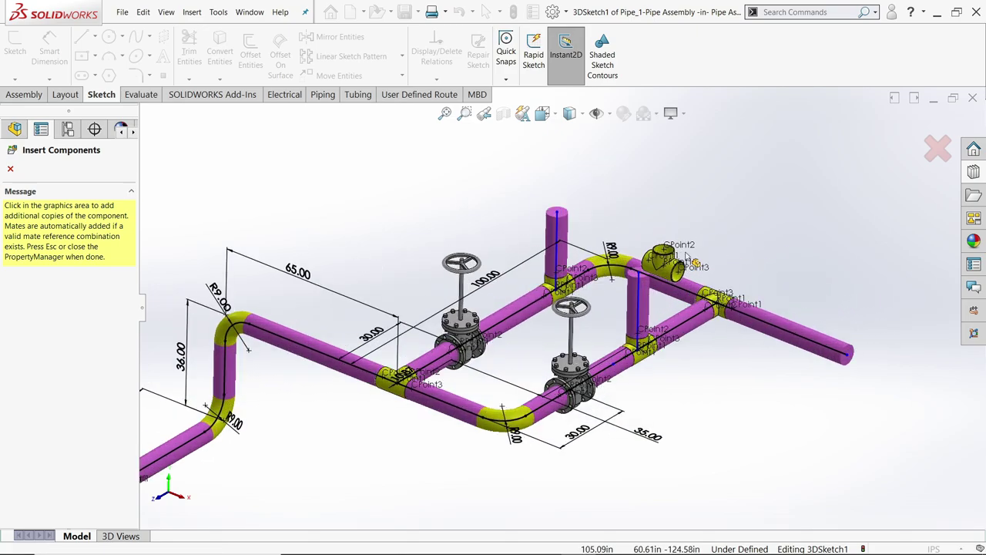
click(11, 171)
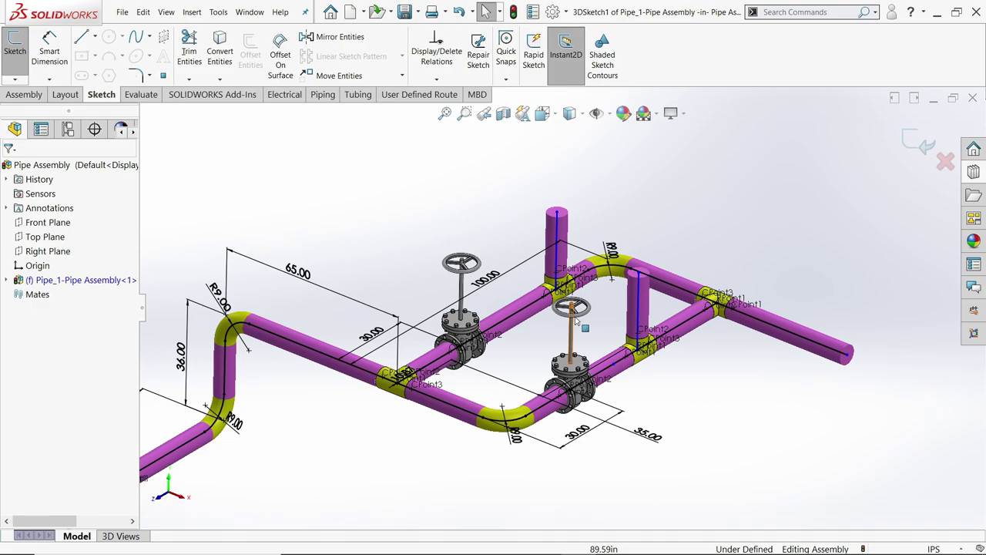
scroll(609, 316, up, 1)
Dimension the front gate valve 30 from its nearby riser.
scroll(586, 324, down, 1)
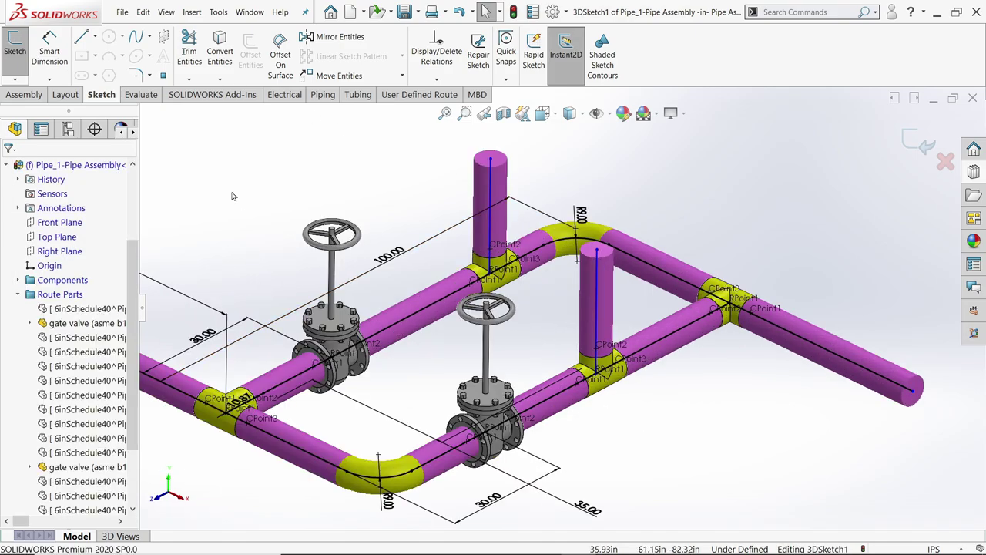
scroll(623, 354, down, 2)
scroll(595, 381, down, 2)
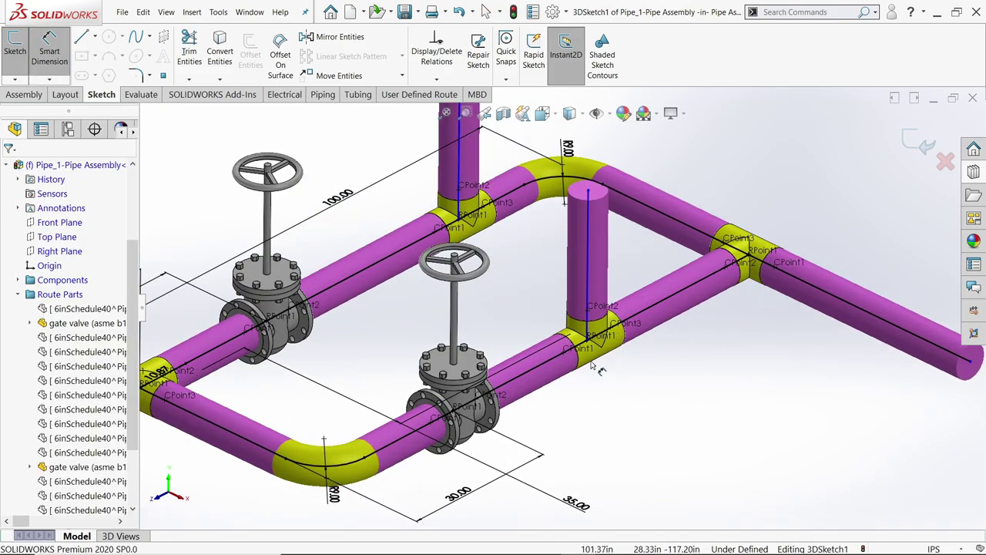
click(592, 346)
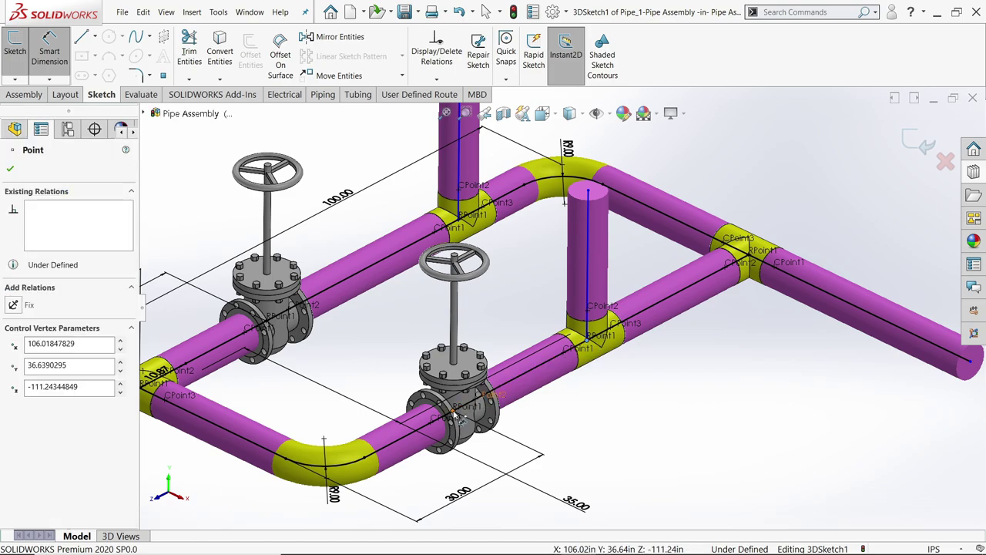
click(456, 416)
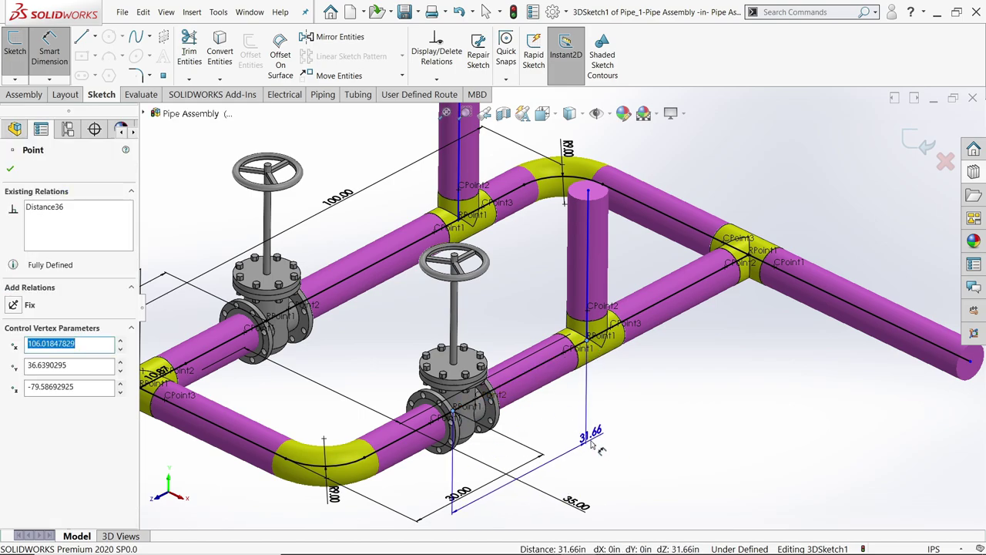
click(527, 318)
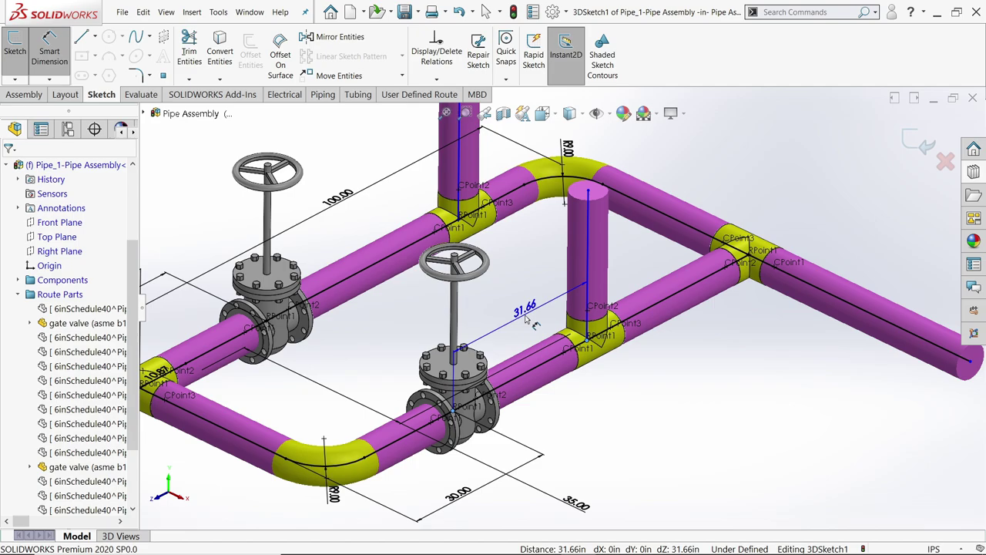
text(30)
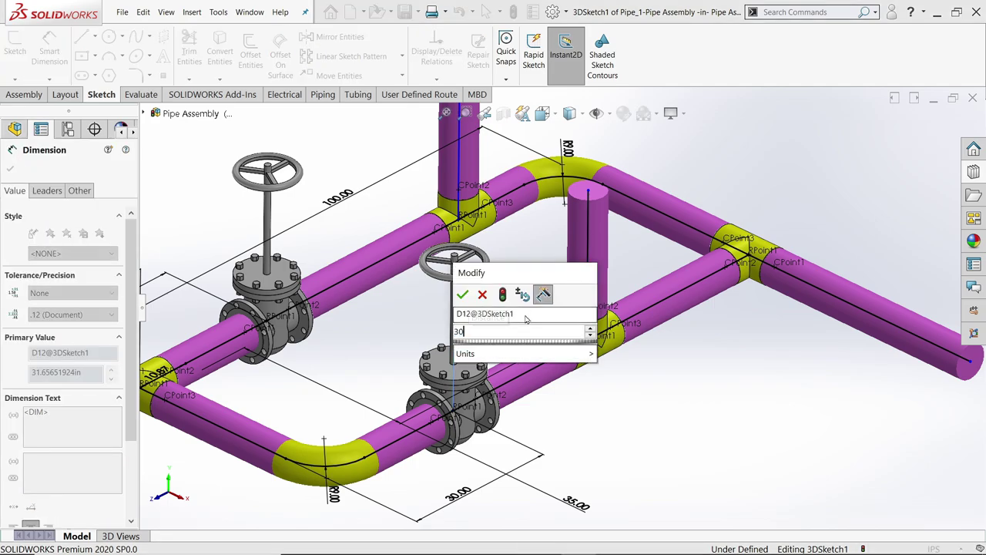
key(Return)
Dimension the rear valve's stem endpoint 45 from the tall riser.
scroll(527, 282, down, 1)
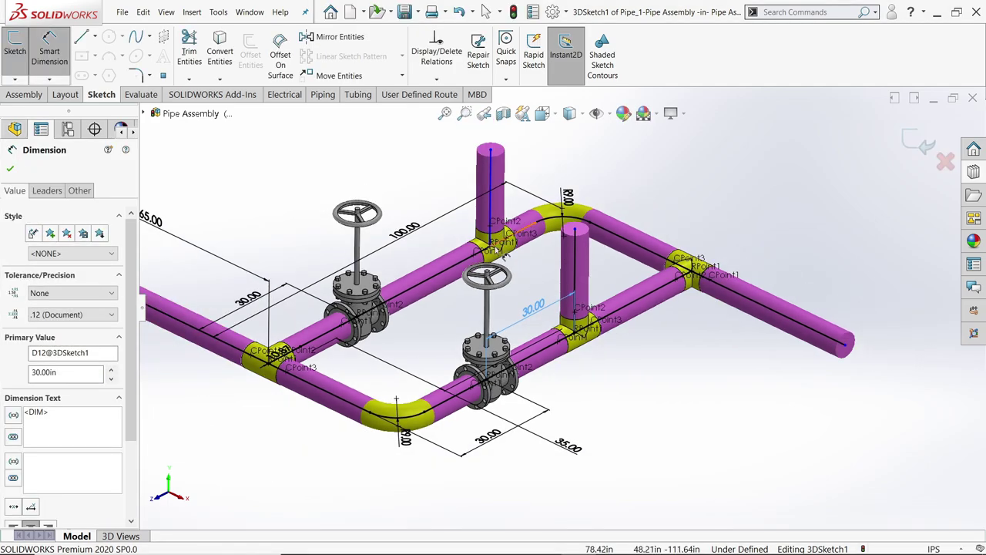
scroll(498, 262, down, 1)
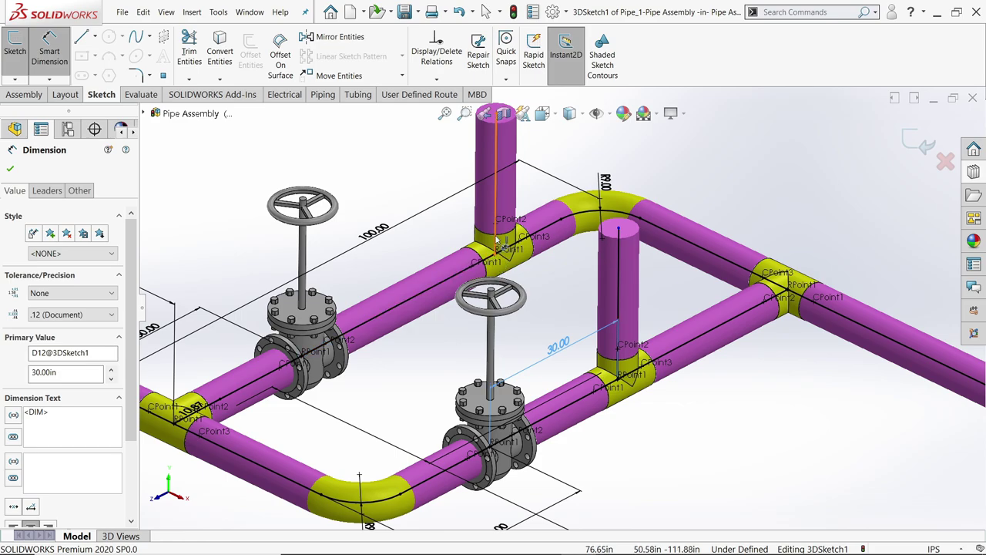
click(302, 254)
click(302, 220)
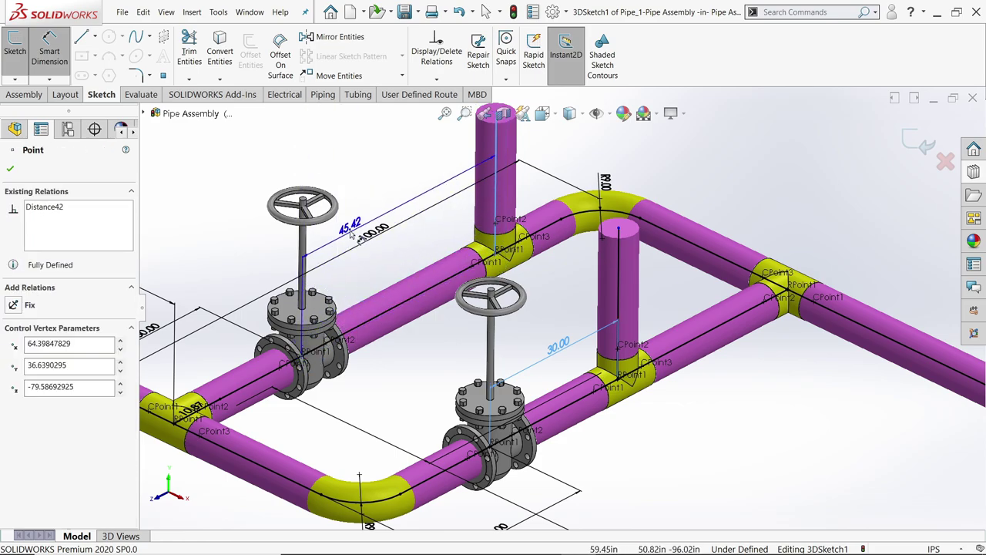
click(377, 186)
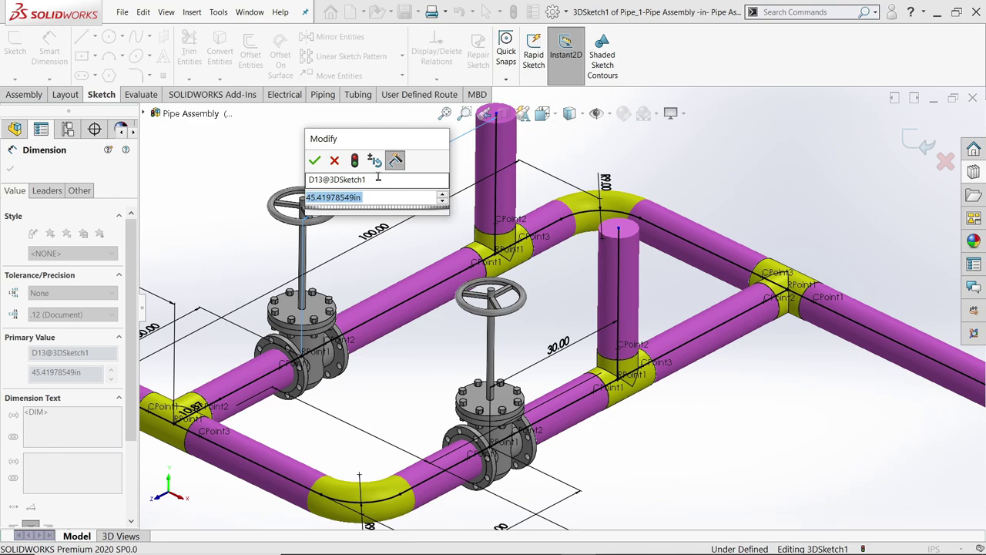
text(4)
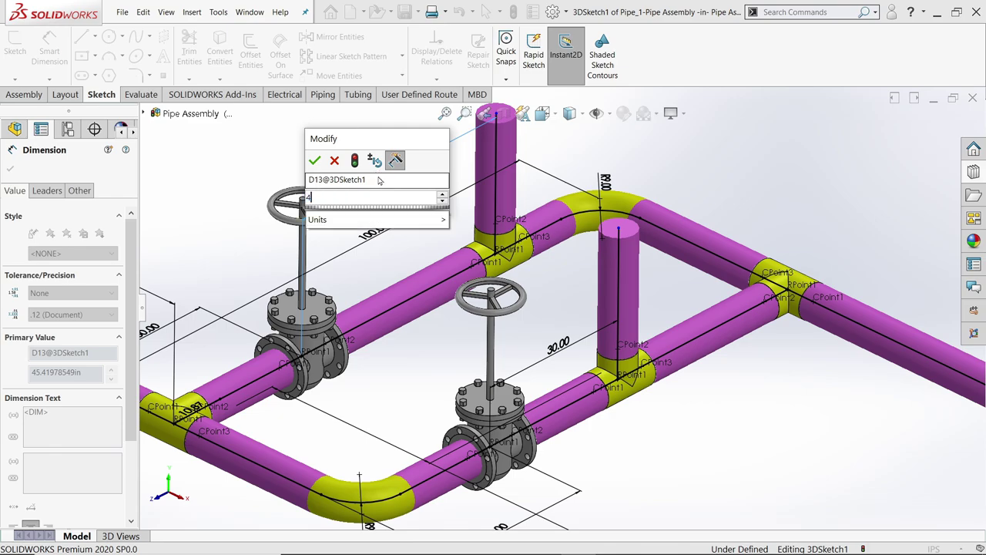
text(5)
key(Return)
scroll(587, 289, up, 2)
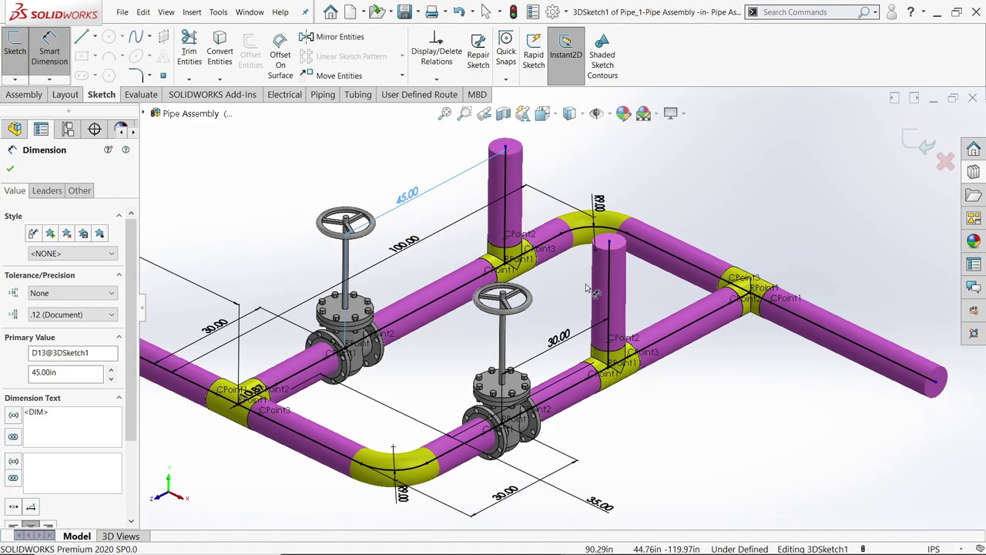
scroll(546, 281, up, 2)
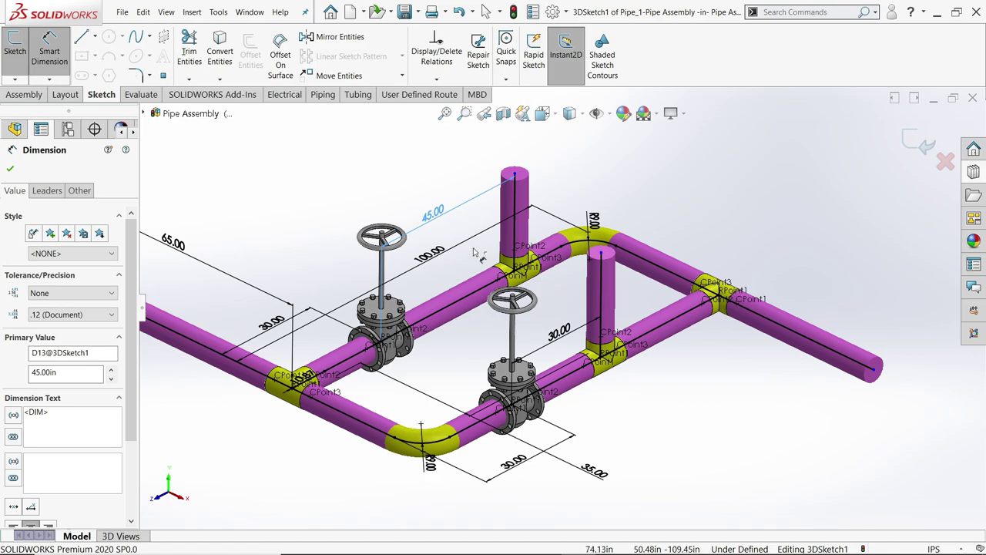
scroll(476, 253, down, 2)
key(Escape)
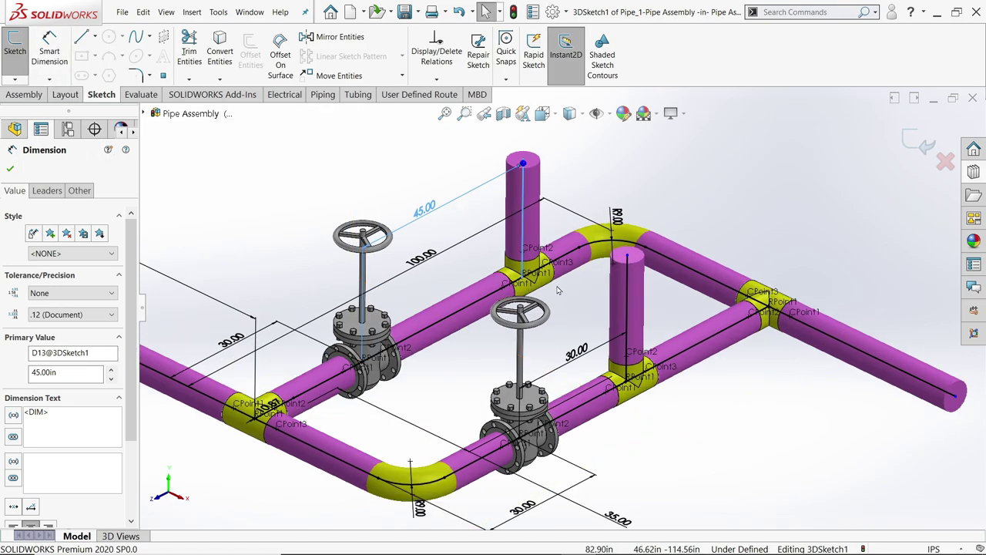
scroll(558, 290, up, 2)
scroll(454, 346, down, 2)
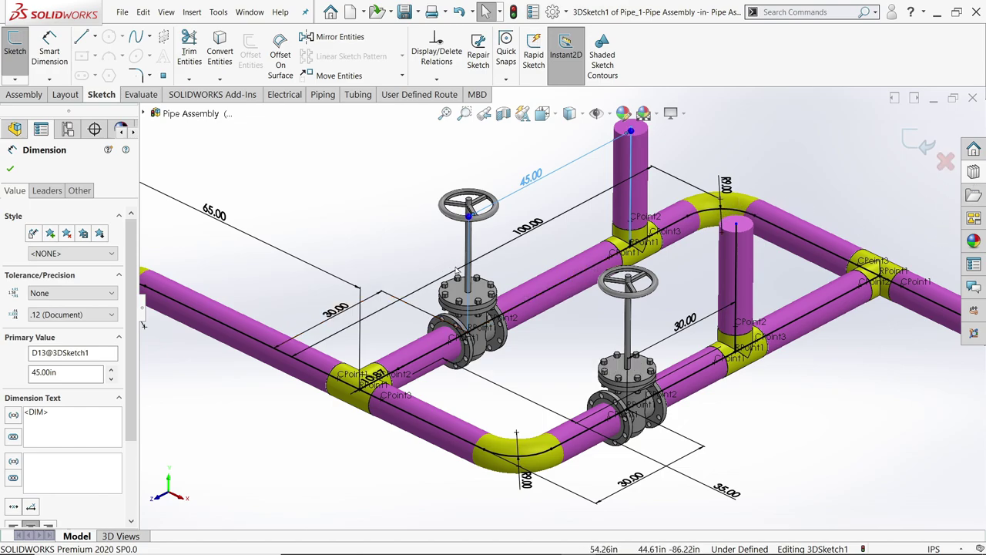
Insert a Slip On Flange 150-NPS6 on the left pipe run.
click(975, 173)
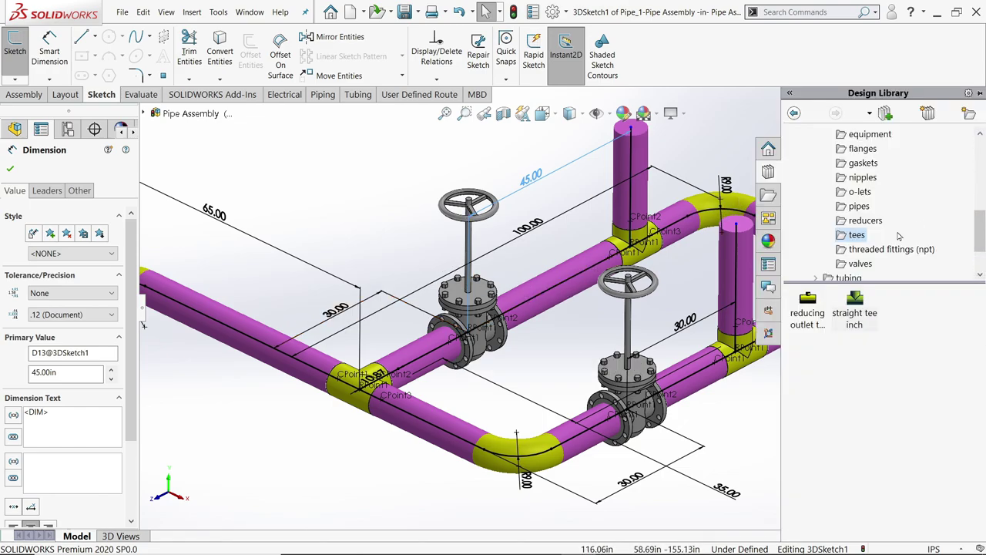
click(862, 149)
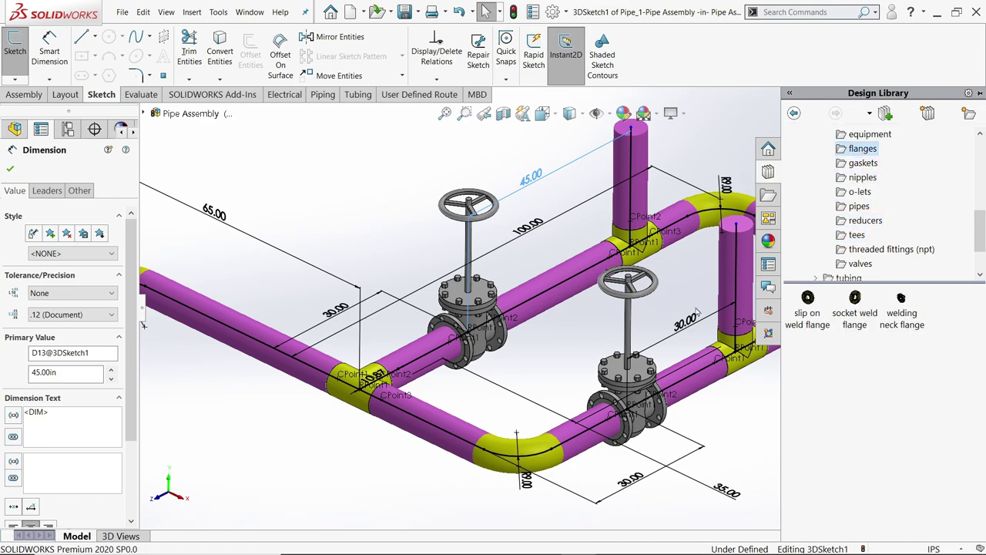
scroll(563, 312, up, 3)
scroll(350, 339, down, 3)
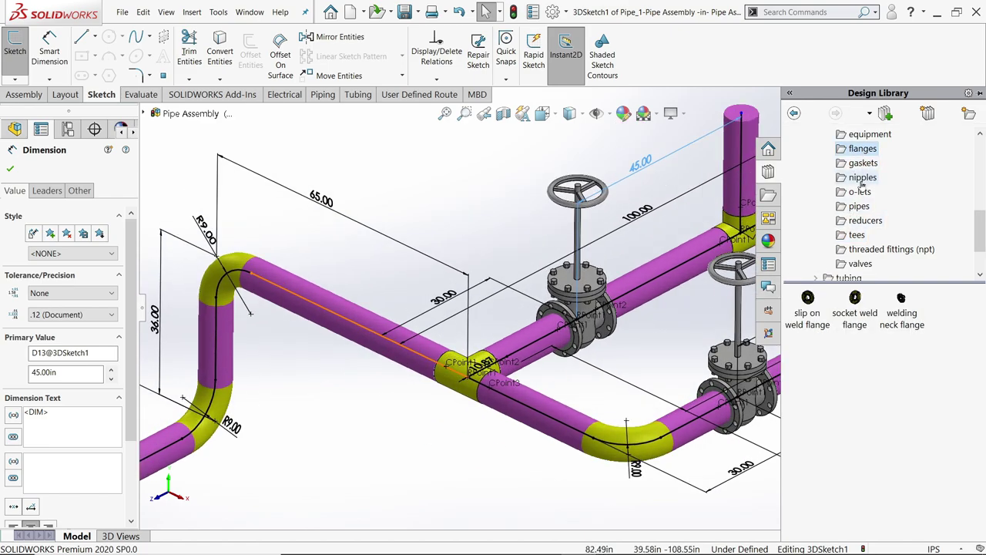
drag(807, 307, 371, 335)
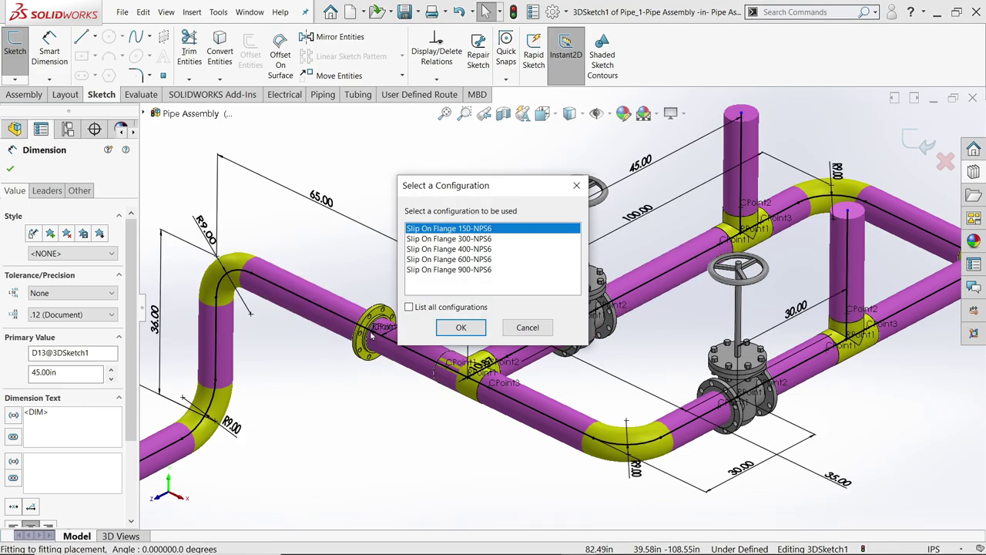
click(459, 328)
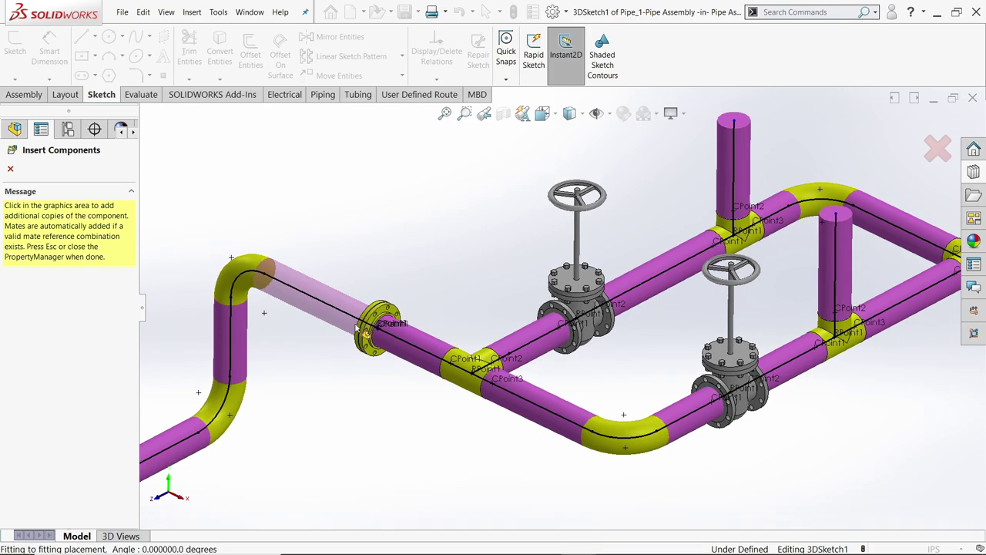
scroll(362, 330, up, 5)
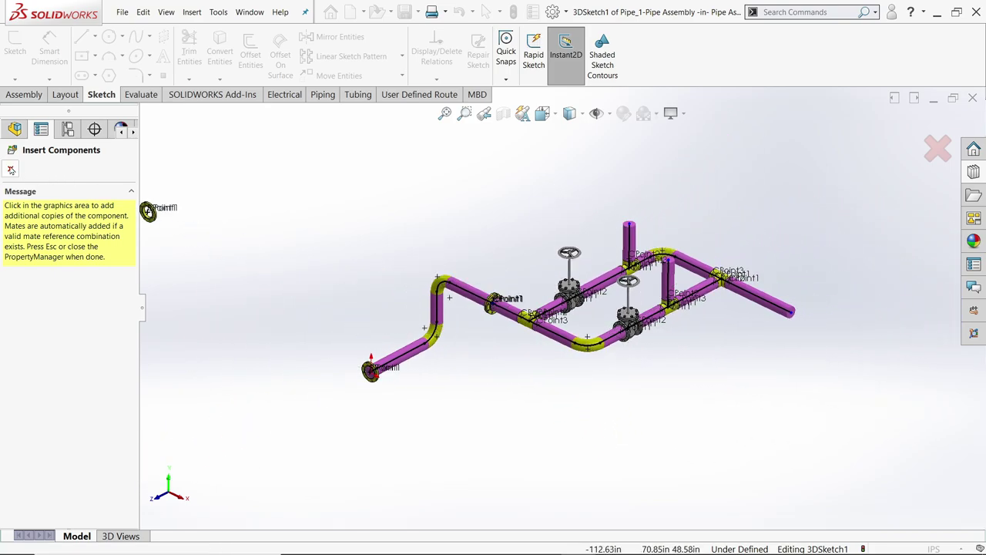
key(Escape)
scroll(485, 301, down, 2)
scroll(531, 308, down, 3)
scroll(557, 330, down, 2)
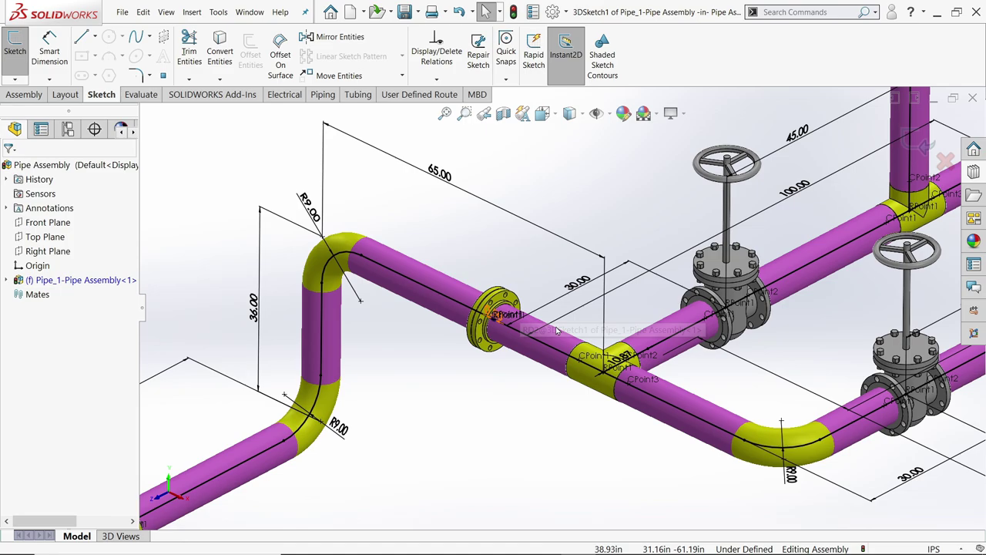
scroll(556, 329, up, 3)
scroll(809, 355, down, 2)
scroll(897, 217, down, 1)
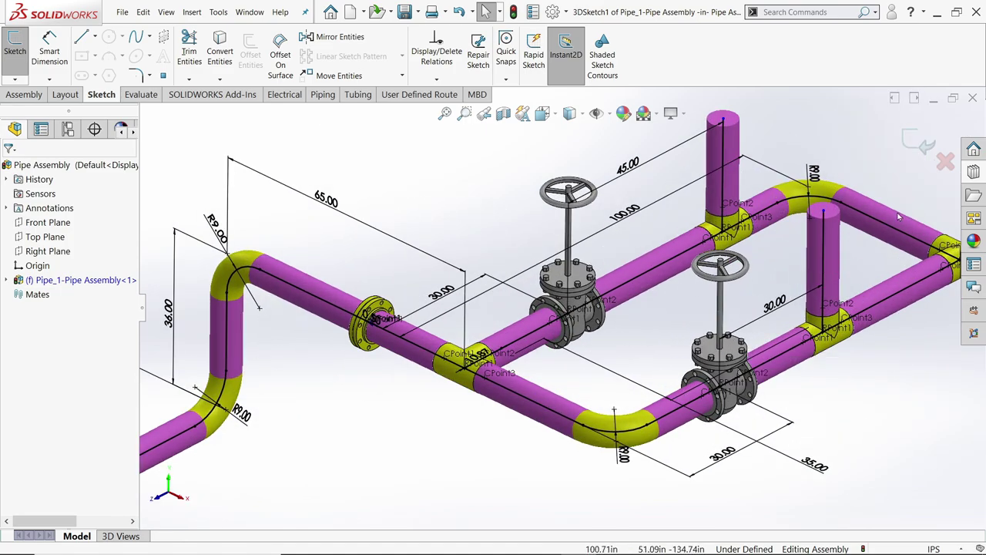
Insert a second 150-NPS6 slip-on flange on the rear run between valve and tee.
click(976, 195)
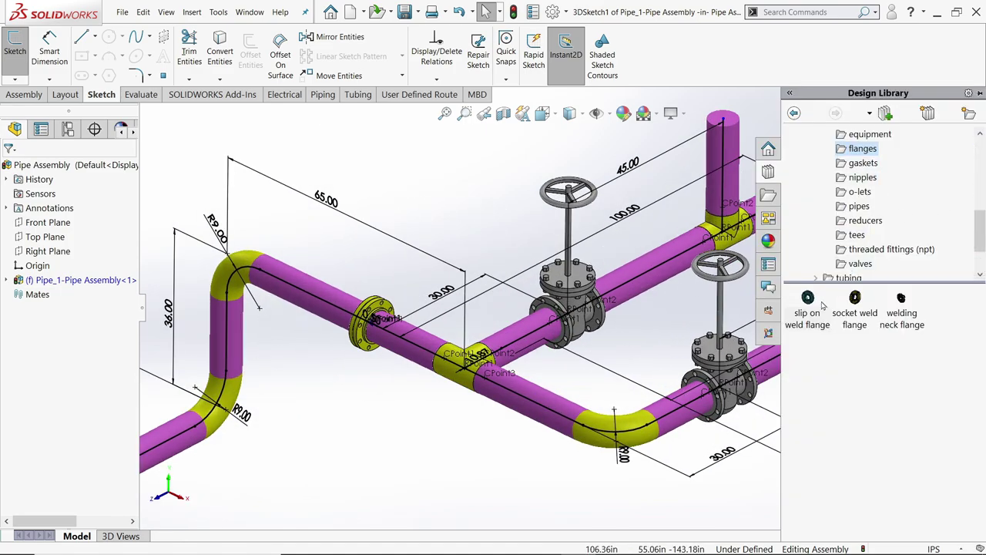
drag(808, 302, 668, 269)
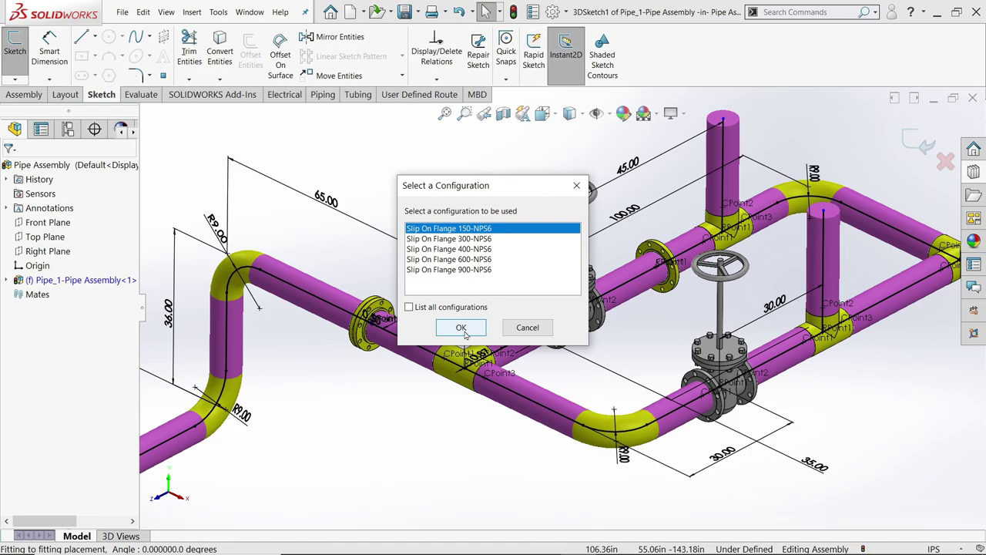
click(461, 328)
scroll(638, 281, down, 2)
scroll(638, 282, down, 2)
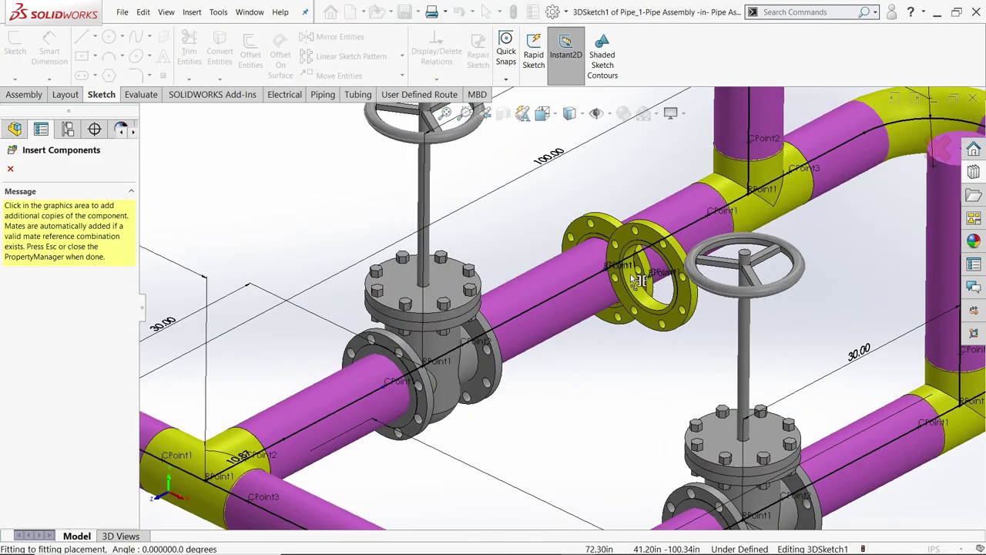
scroll(626, 281, up, 3)
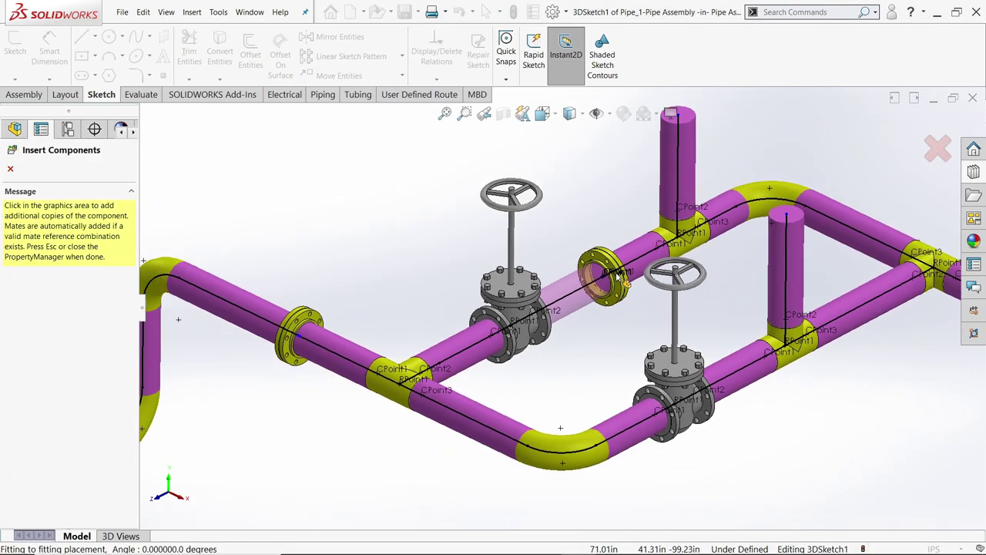
scroll(628, 289, up, 3)
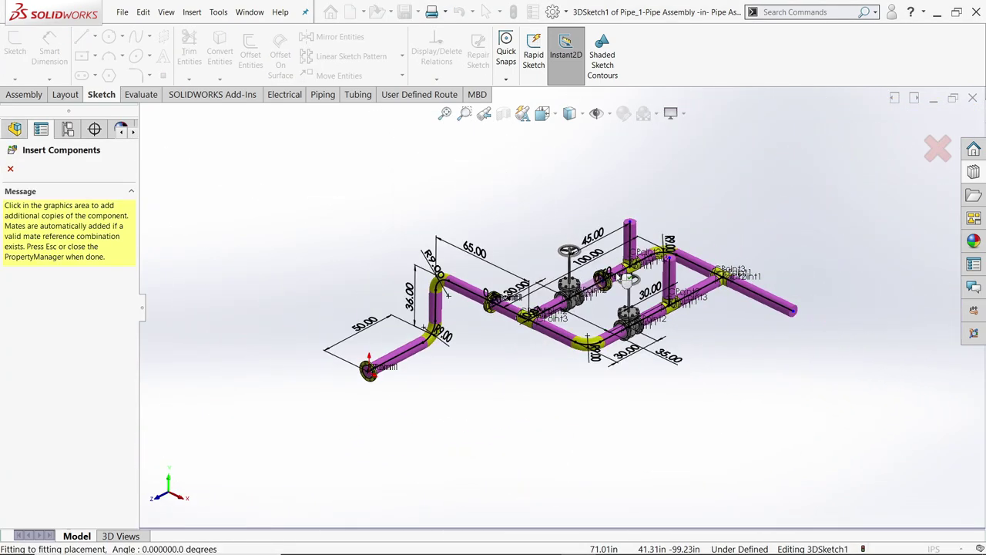
click(14, 169)
scroll(584, 269, down, 2)
scroll(584, 270, down, 2)
scroll(584, 270, down, 3)
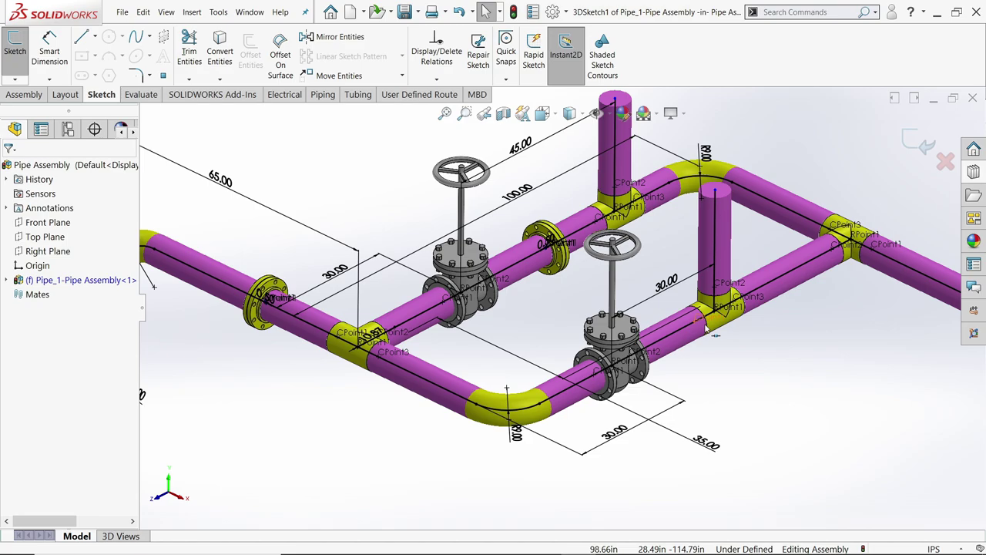
Place a 150-NPS6 slip-on weld flange beside the right gate valve.
scroll(697, 322, up, 2)
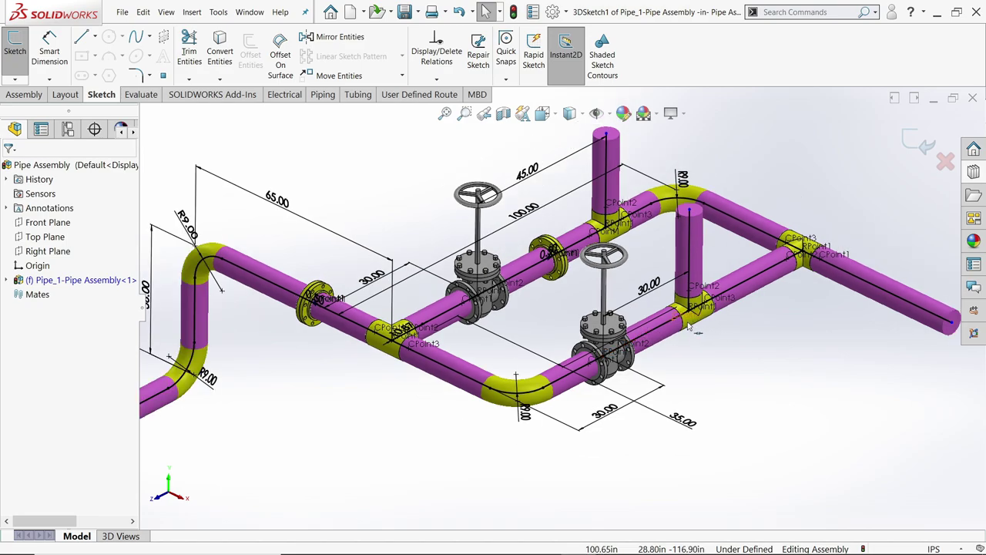
scroll(672, 340, down, 2)
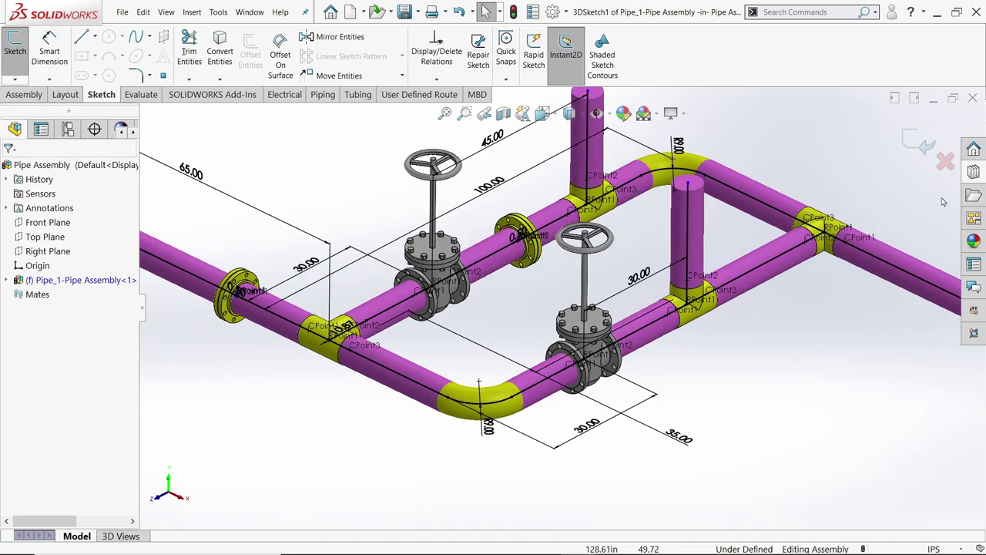
click(975, 172)
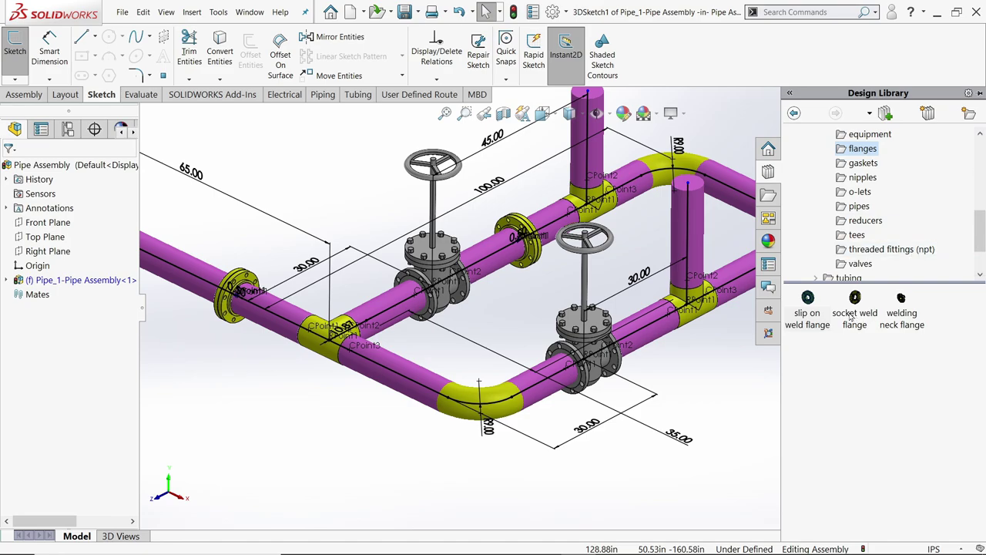
drag(802, 312, 646, 333)
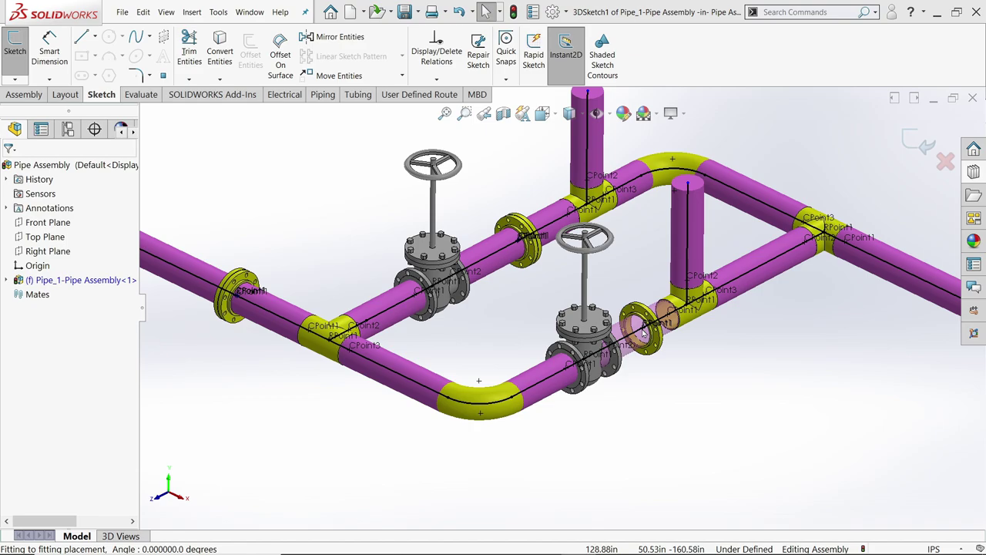
click(466, 329)
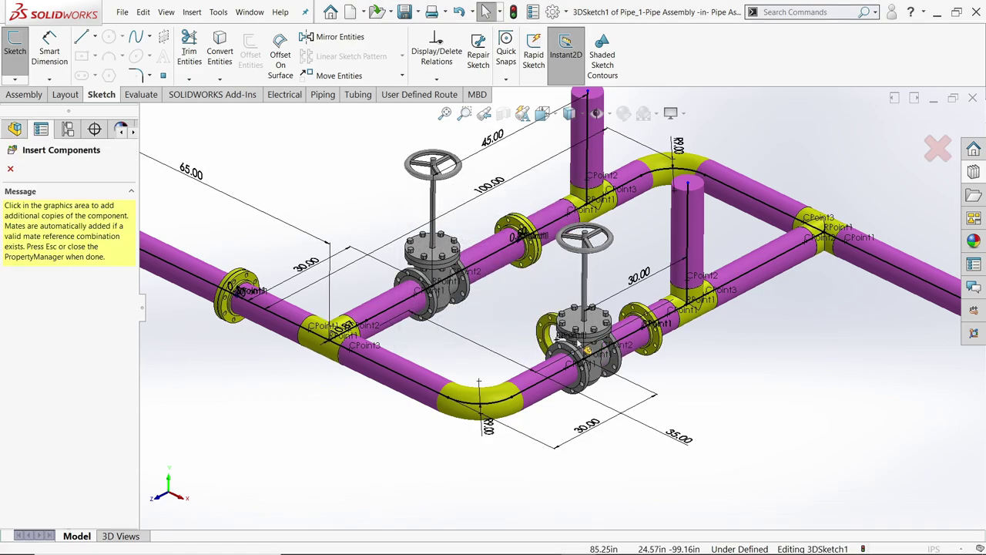
scroll(617, 350, down, 2)
scroll(617, 350, down, 2)
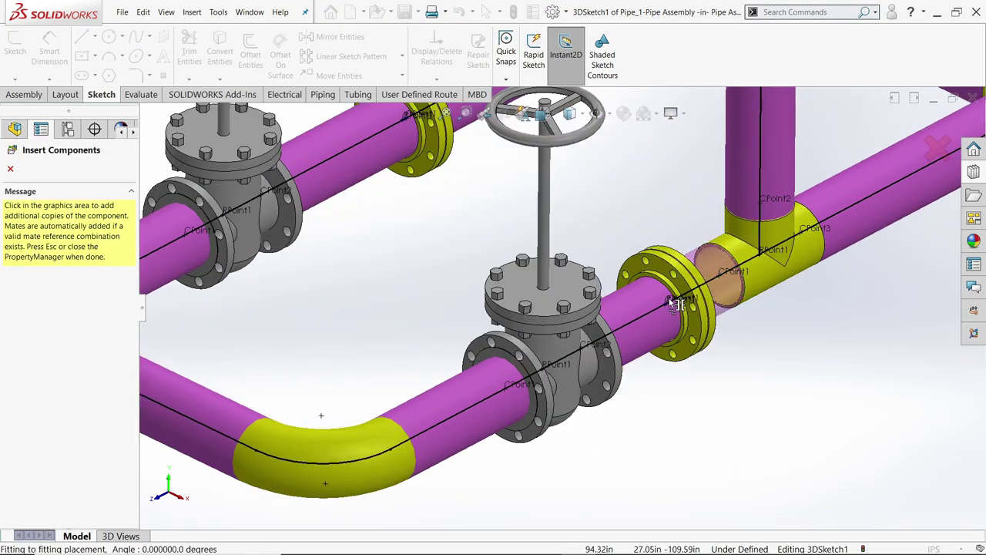
key(Escape)
Add 150-NPS6 slip-on weld flanges on the tall vertical pipe's top and the open pipe end.
drag(809, 315, 579, 199)
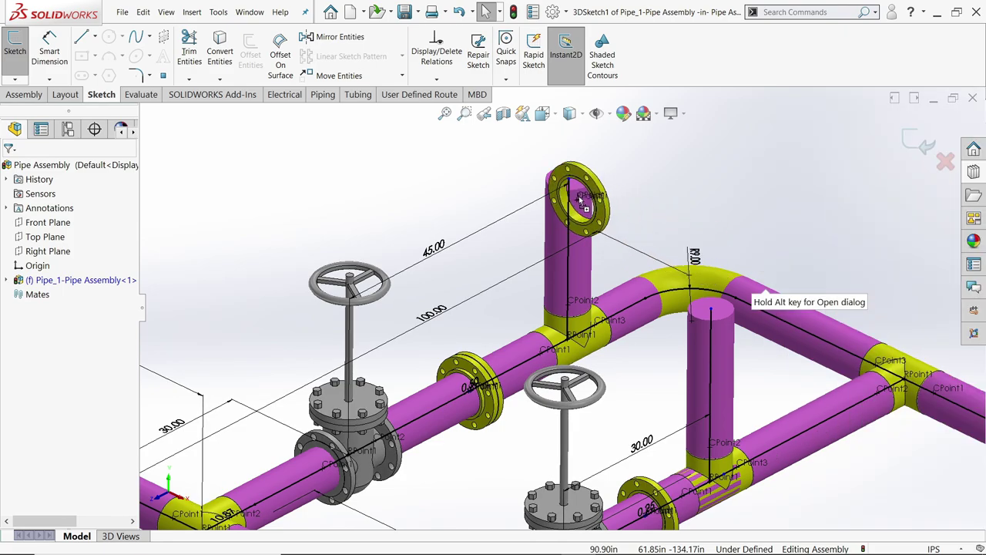
drag(580, 199, 569, 183)
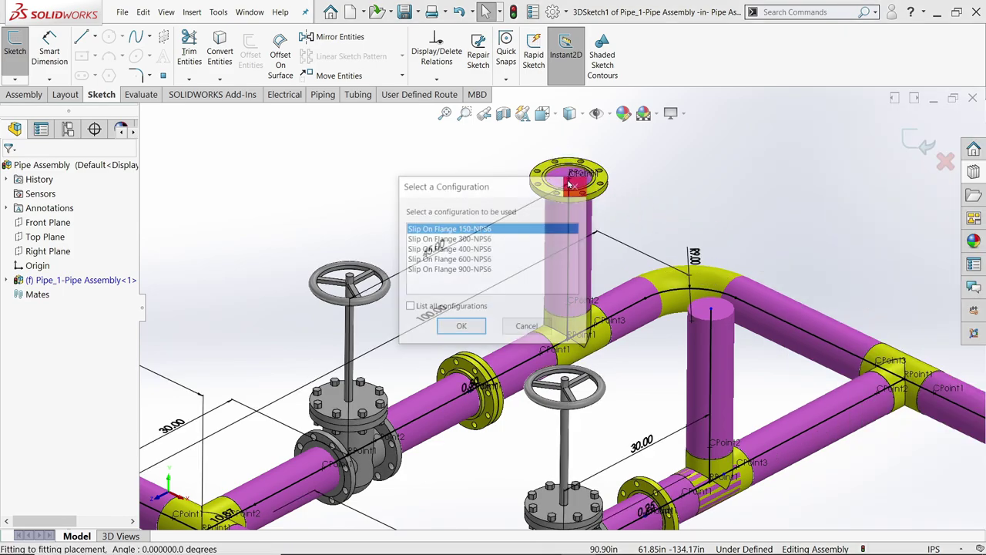
click(461, 327)
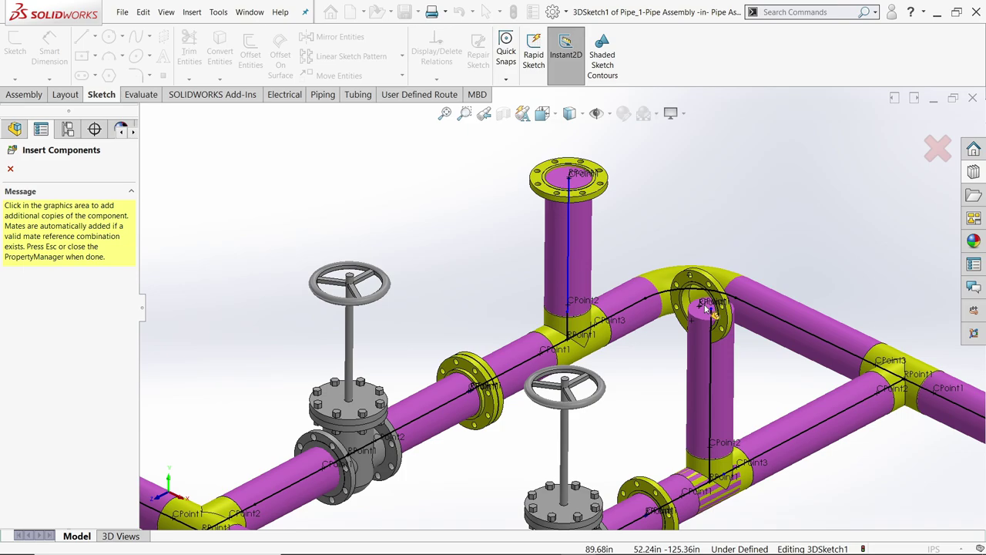
click(975, 174)
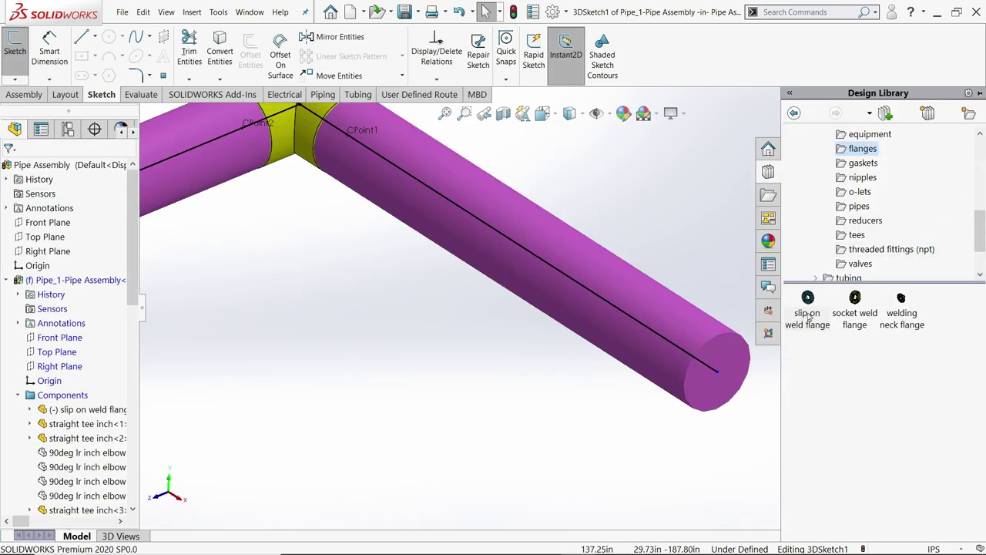
drag(807, 320, 721, 378)
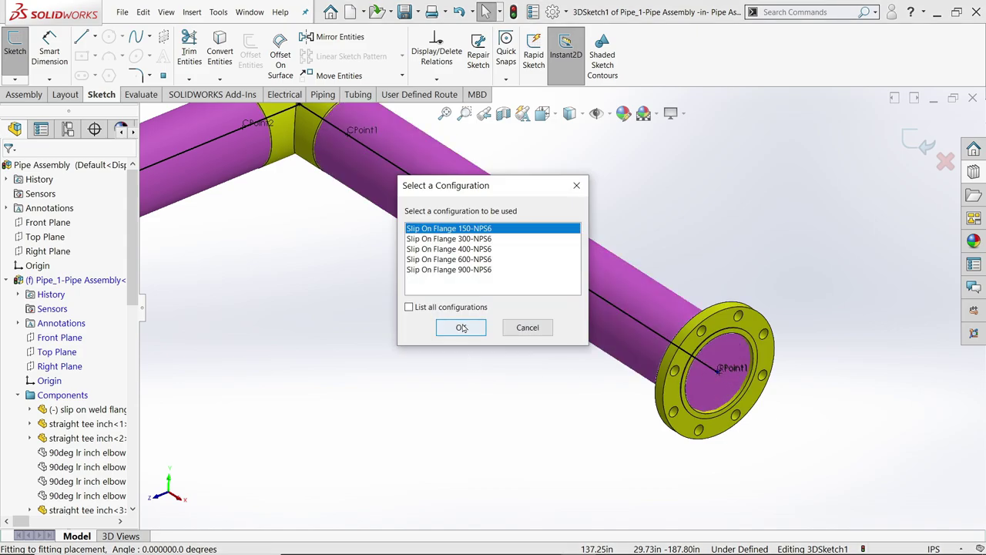
click(462, 329)
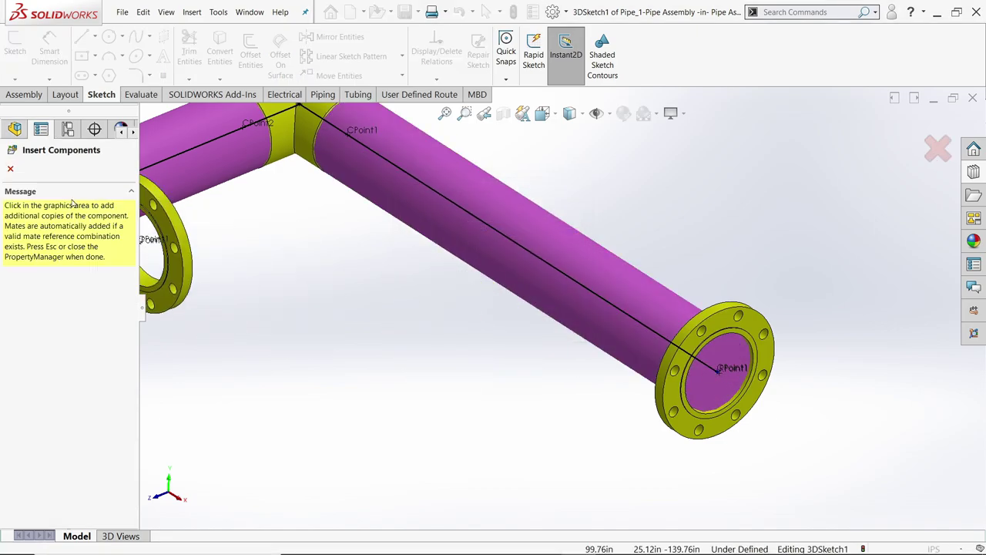
click(10, 170)
Close the point properties and exit the route 3D sketch.
scroll(672, 320, up, 2)
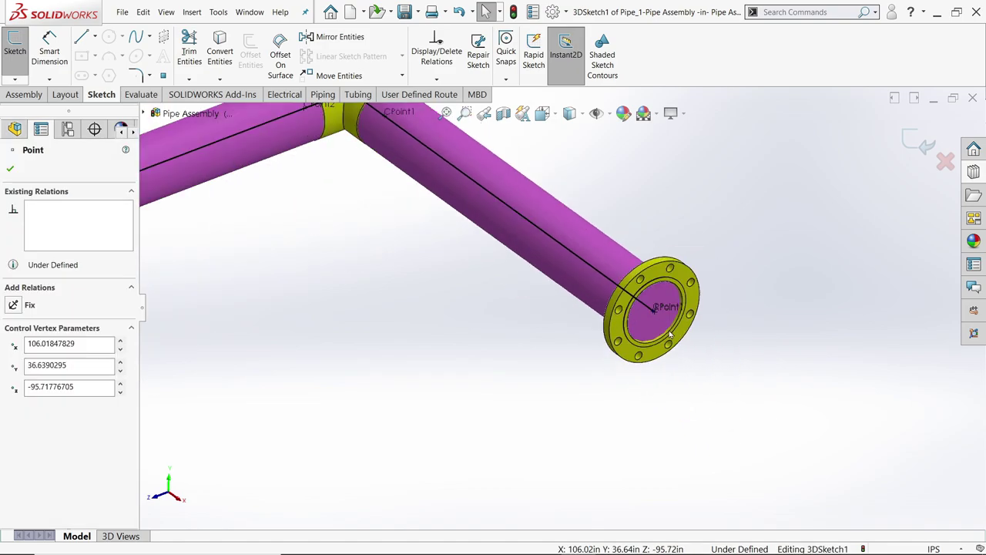
scroll(577, 315, up, 2)
scroll(576, 314, up, 5)
scroll(577, 314, down, 3)
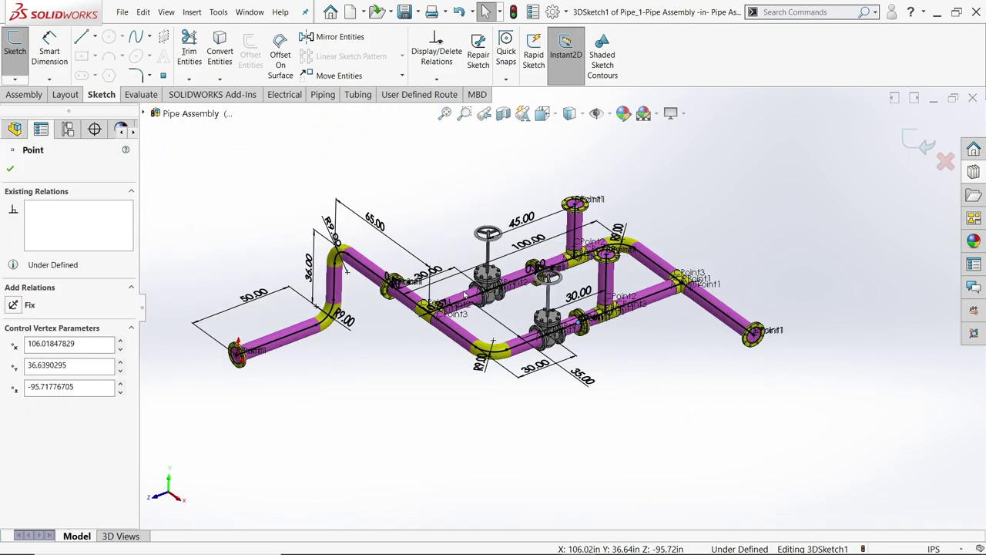
scroll(511, 260, down, 2)
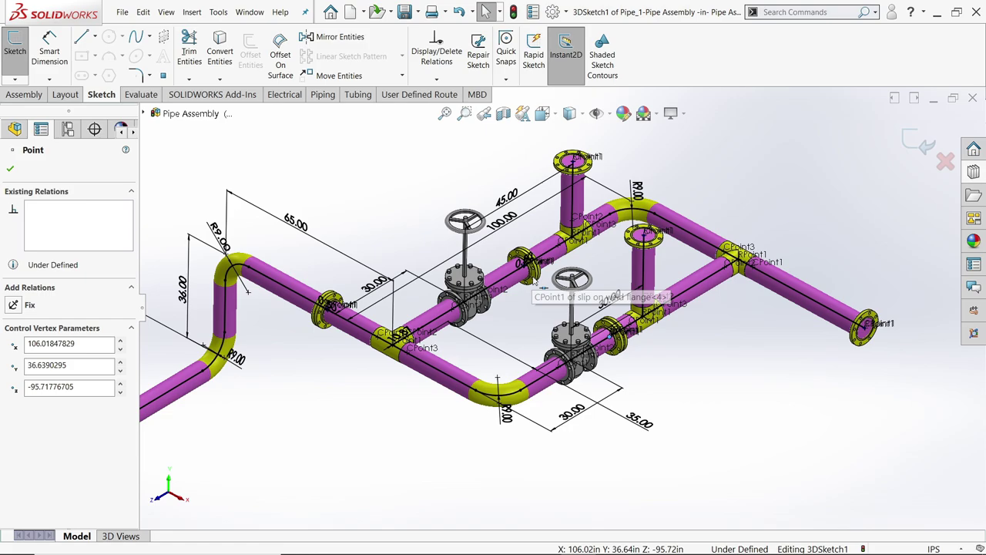
scroll(539, 327, up, 2)
scroll(538, 326, down, 2)
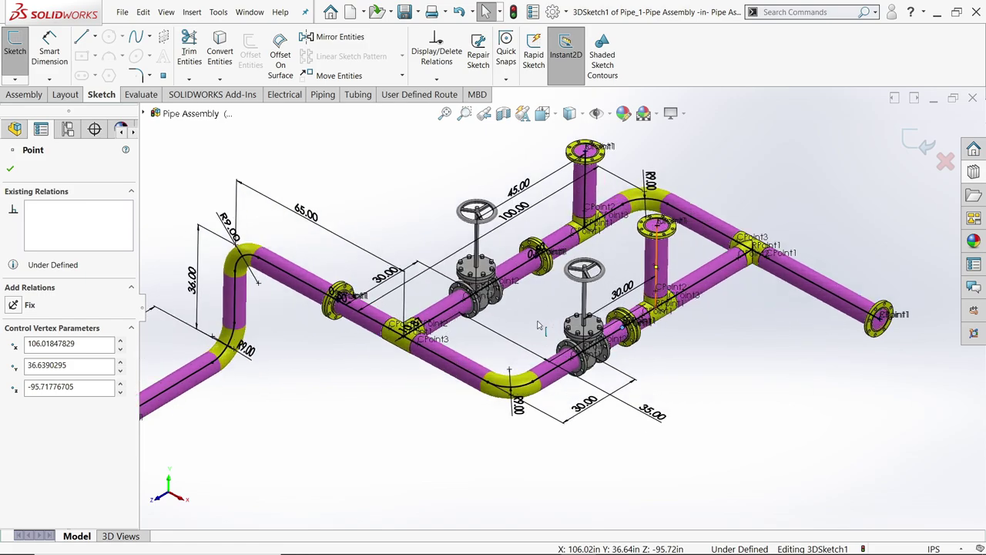
click(9, 170)
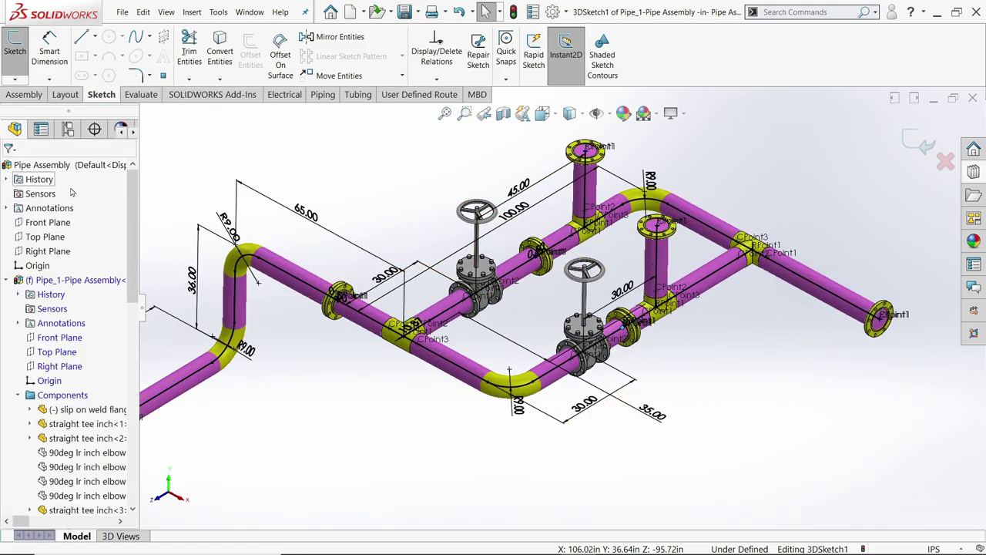
scroll(396, 224, up, 2)
scroll(401, 231, up, 1)
scroll(530, 306, down, 2)
scroll(530, 307, down, 1)
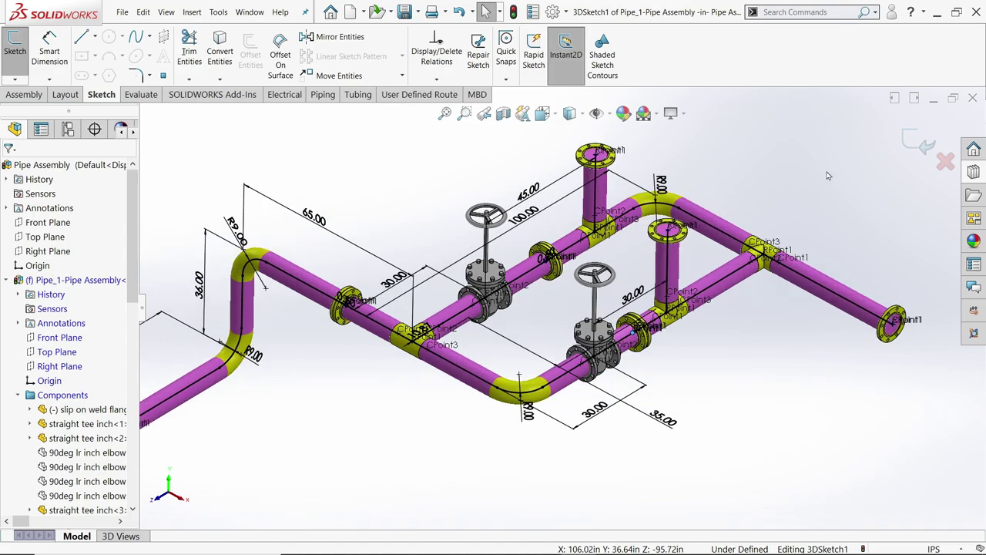
click(921, 144)
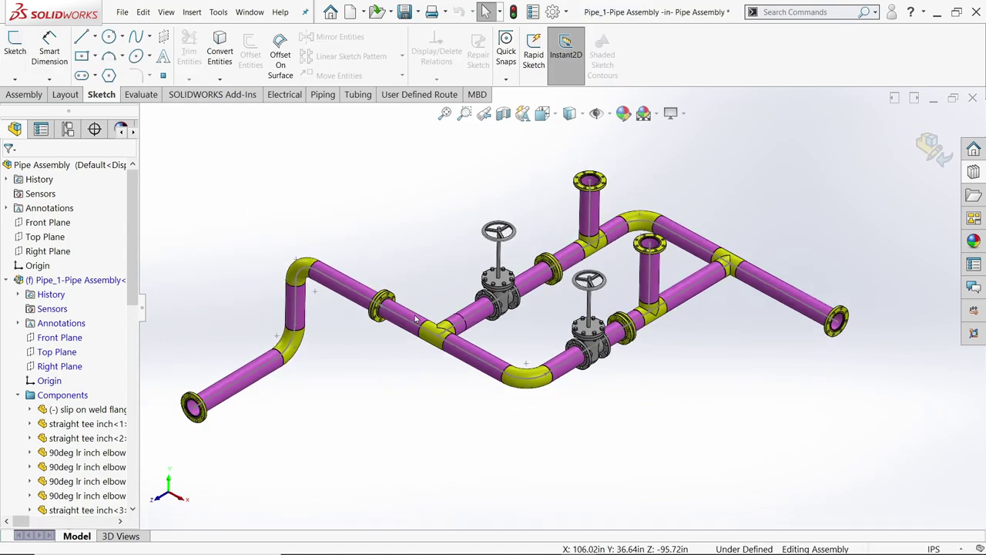
Use Define Spools on Pipe_1 to make Spool-0001 from the lower-left pipe run.
click(54, 279)
right_click(63, 280)
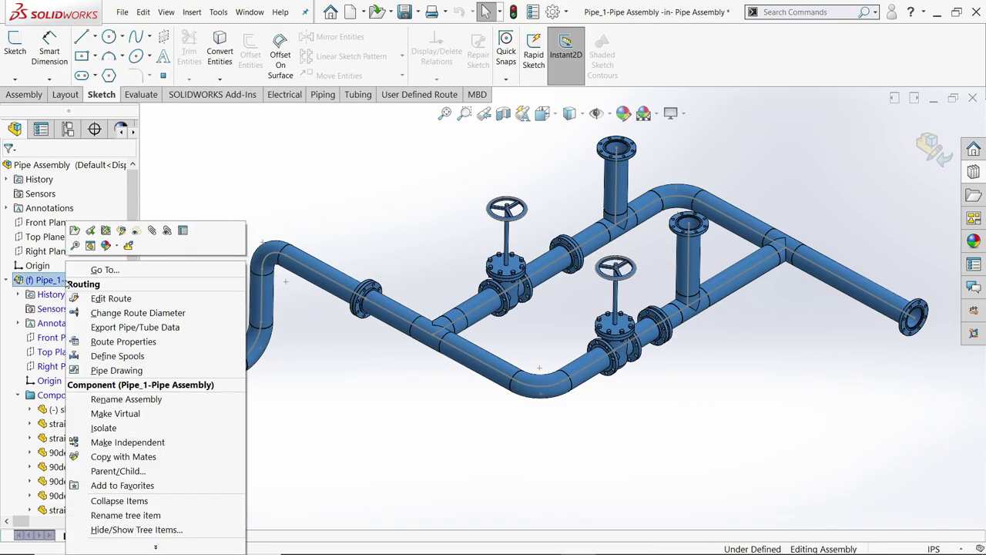
click(117, 356)
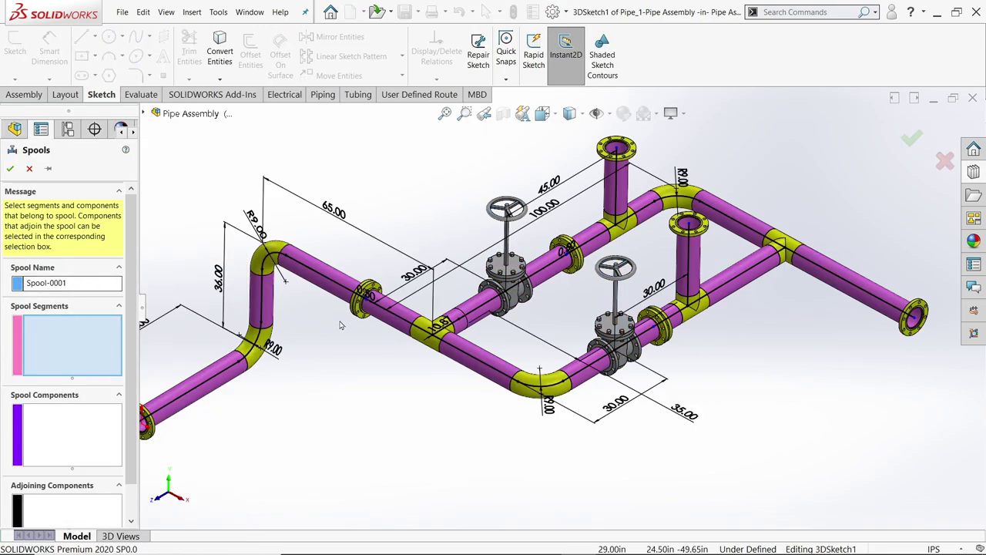
key(f)
click(286, 364)
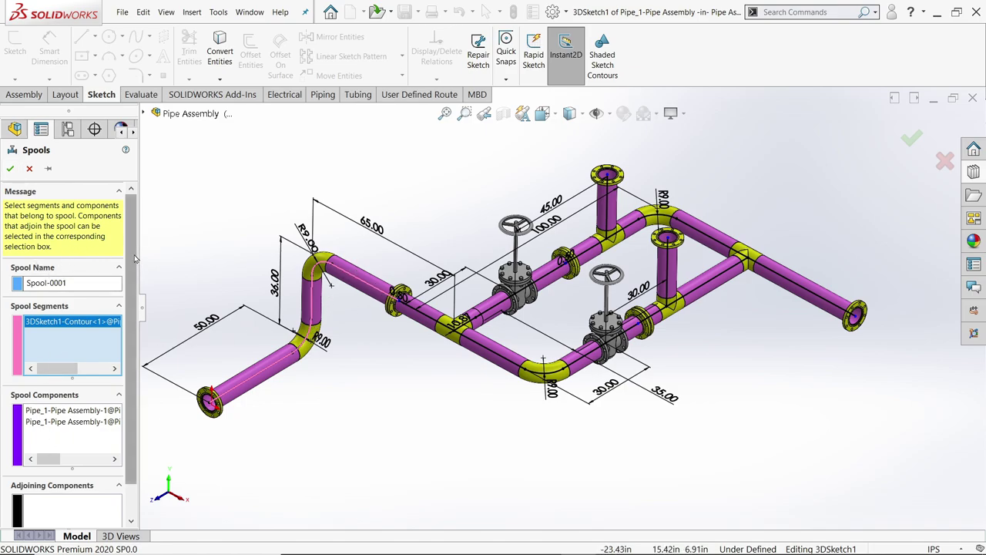
scroll(133, 259, down, 1)
scroll(108, 270, up, 1)
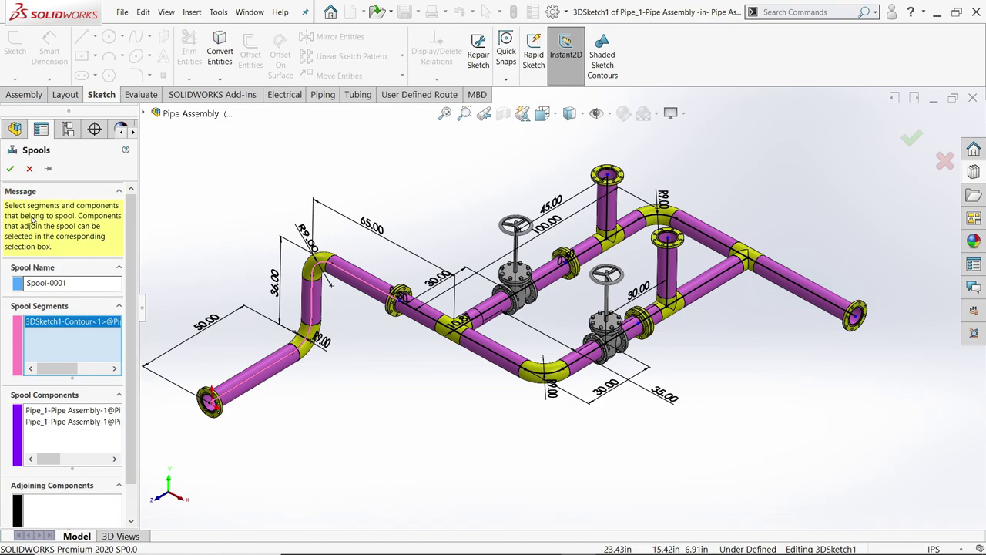
click(11, 168)
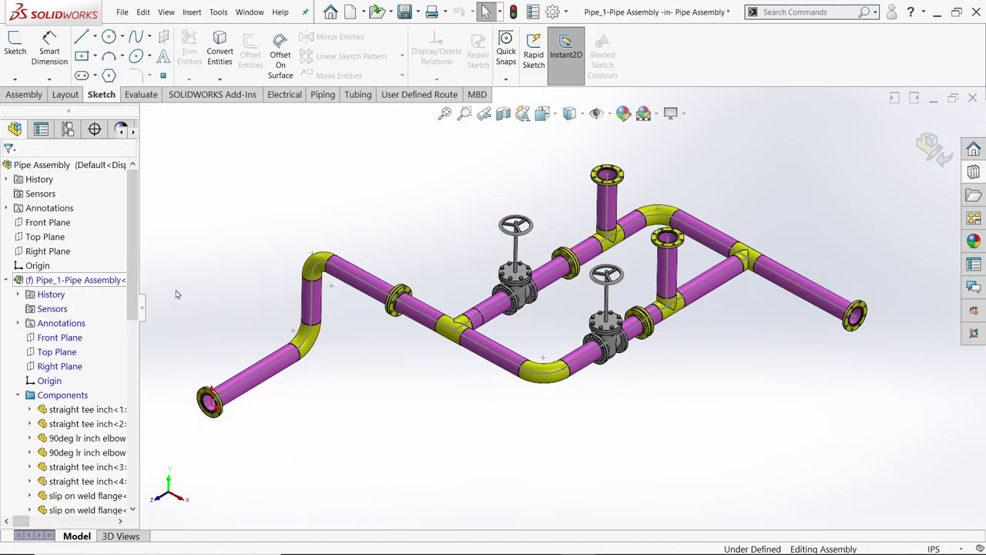
Make Spool-0002 from six middle segments, including both gate valve runs.
right_click(46, 280)
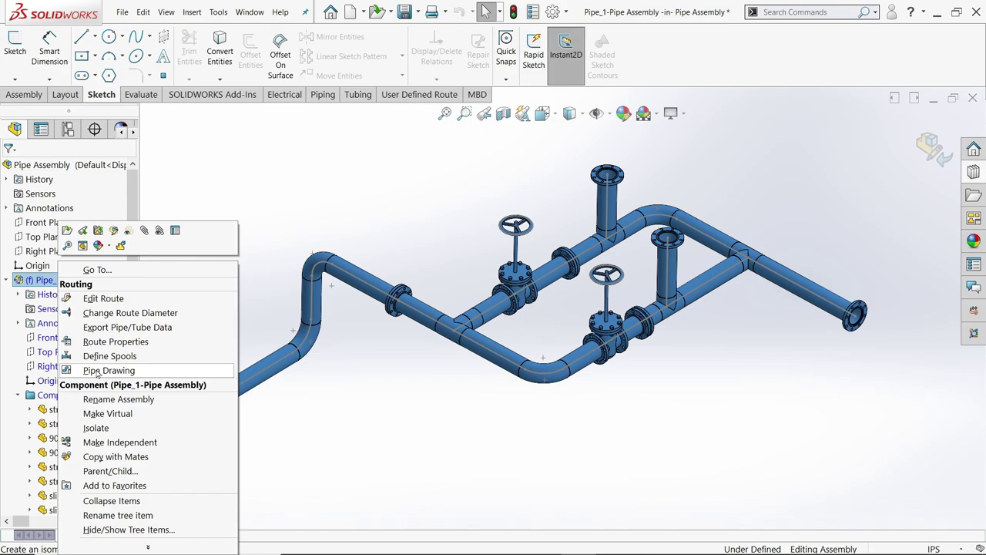
click(100, 356)
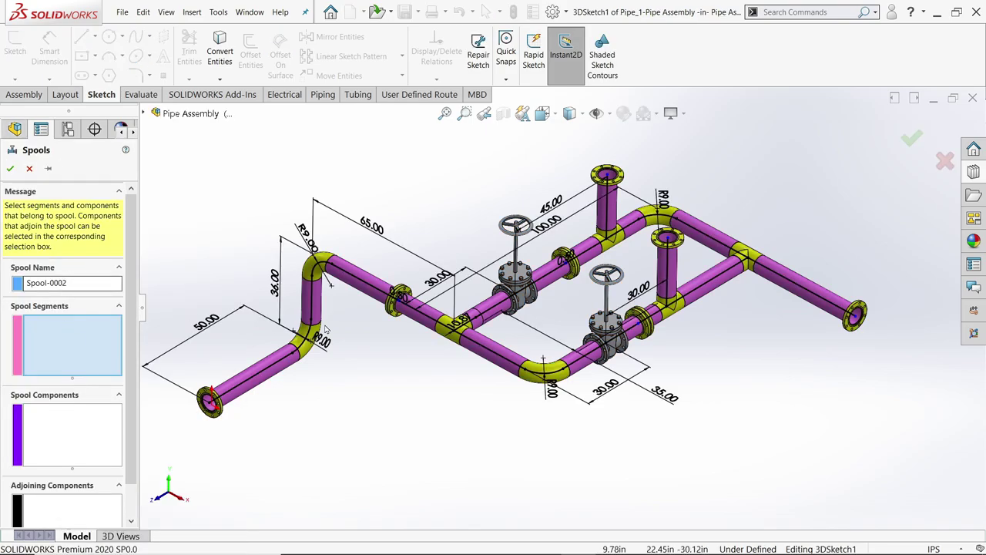
click(423, 319)
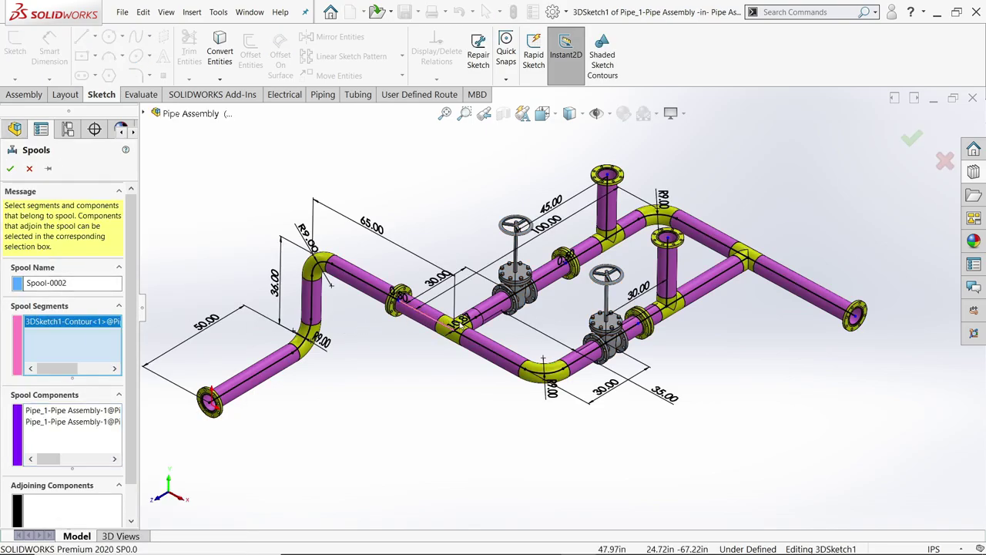
click(468, 327)
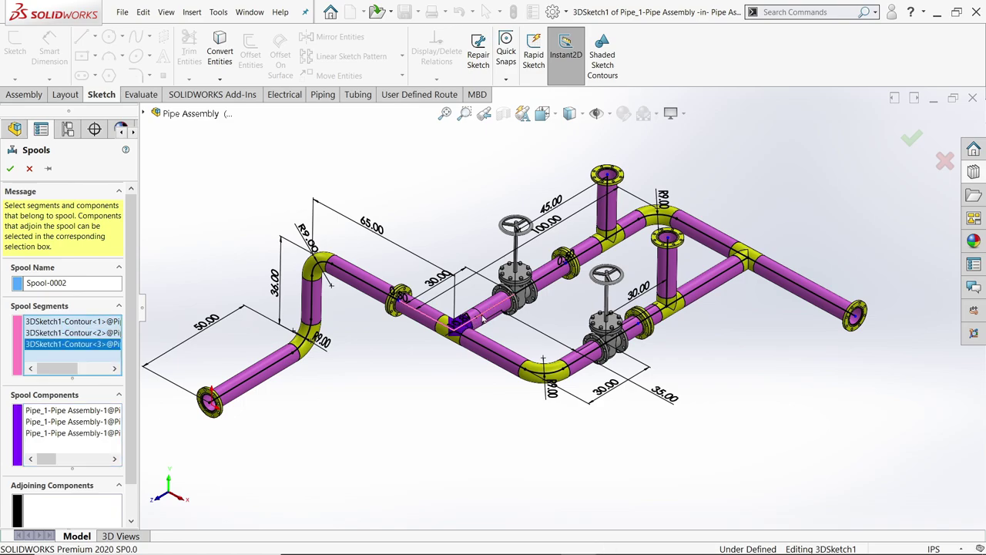
click(544, 284)
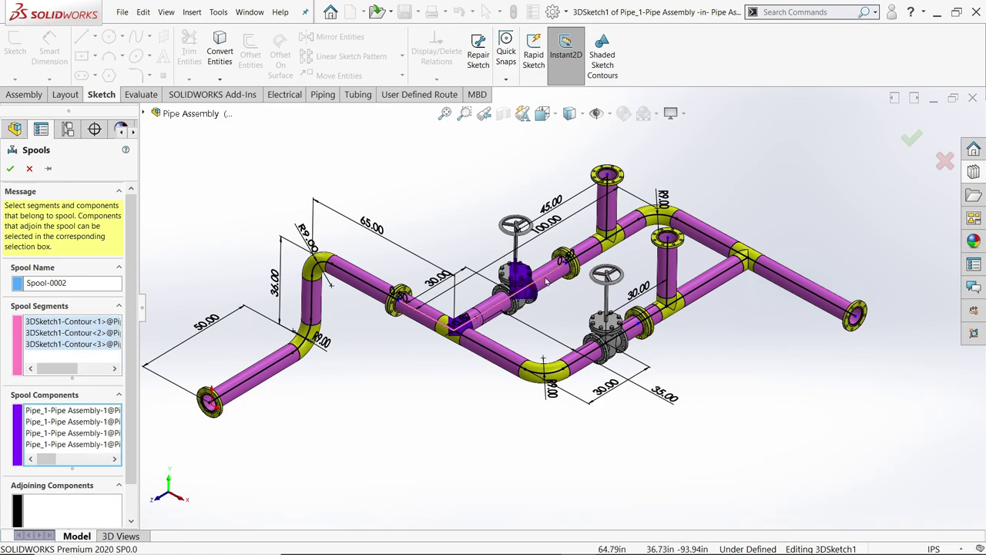
click(509, 358)
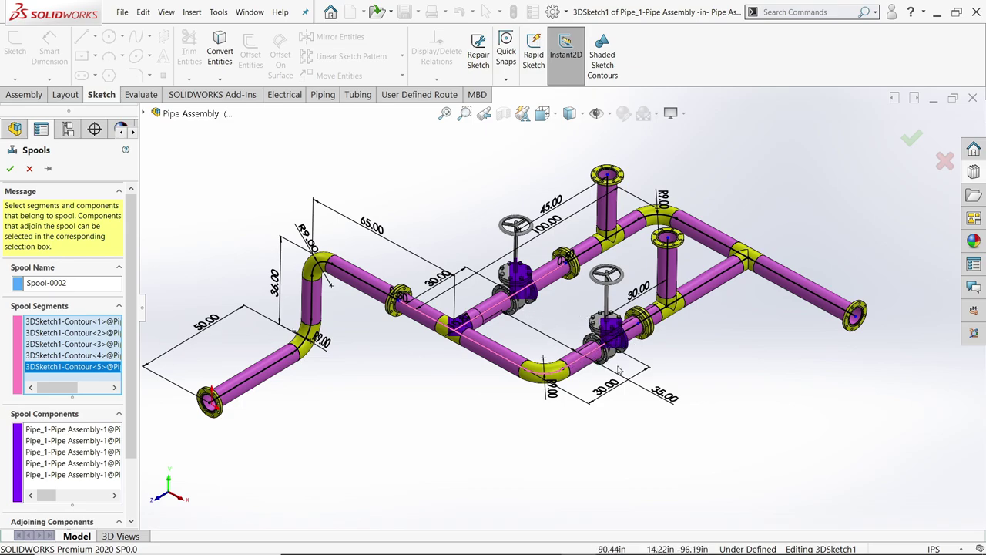
middle_drag(744, 348, 652, 347)
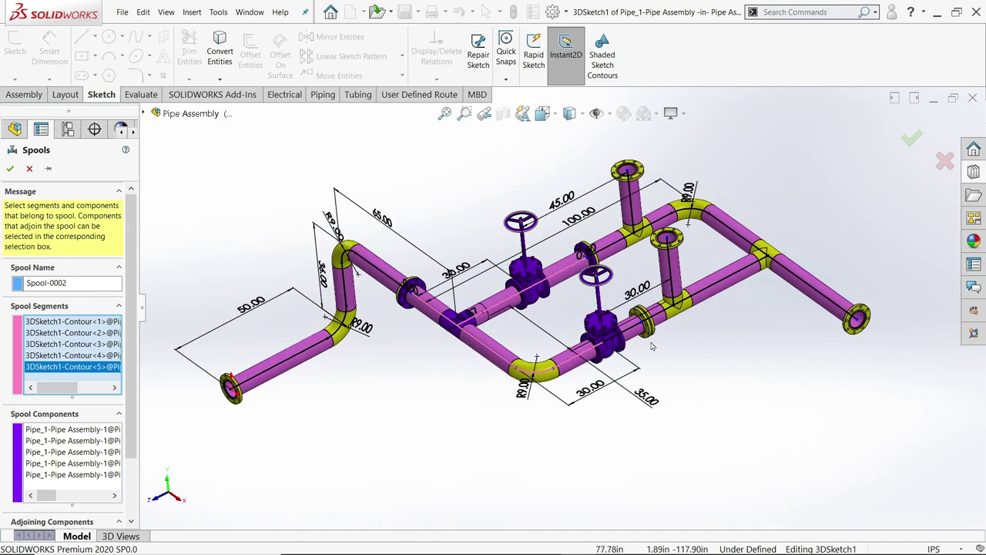
click(628, 334)
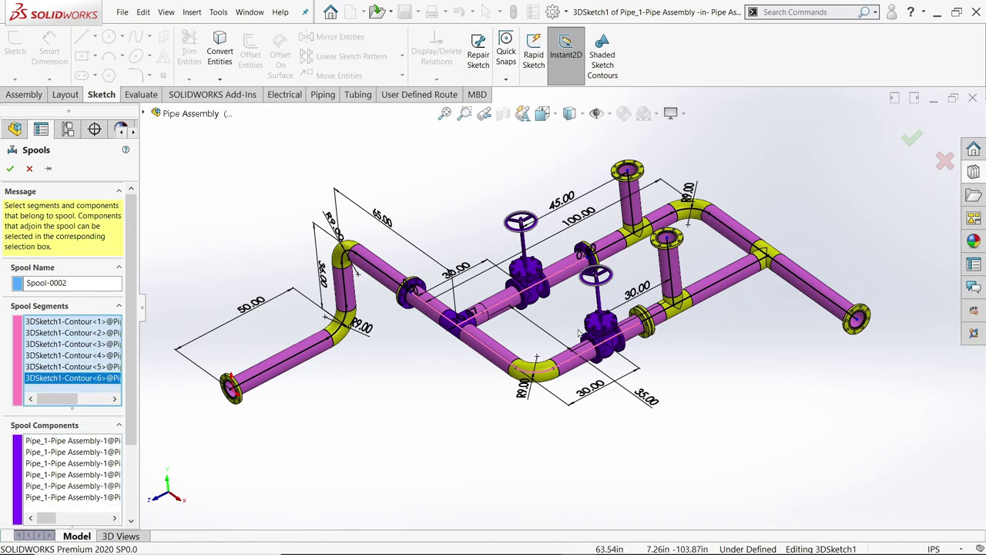
click(11, 168)
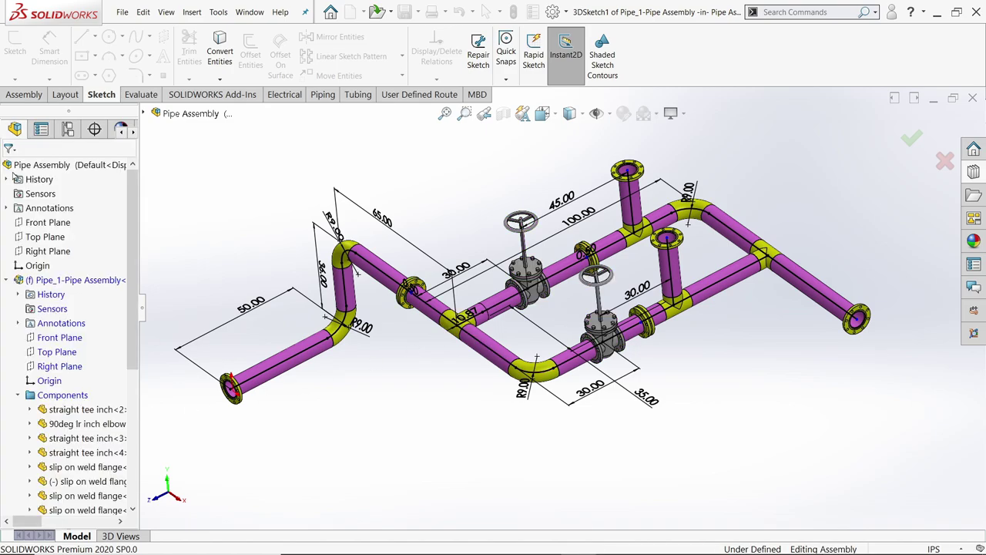
Make Spool-0003 from the seven right-hand pipe segments beyond the valves.
right_click(66, 284)
click(108, 358)
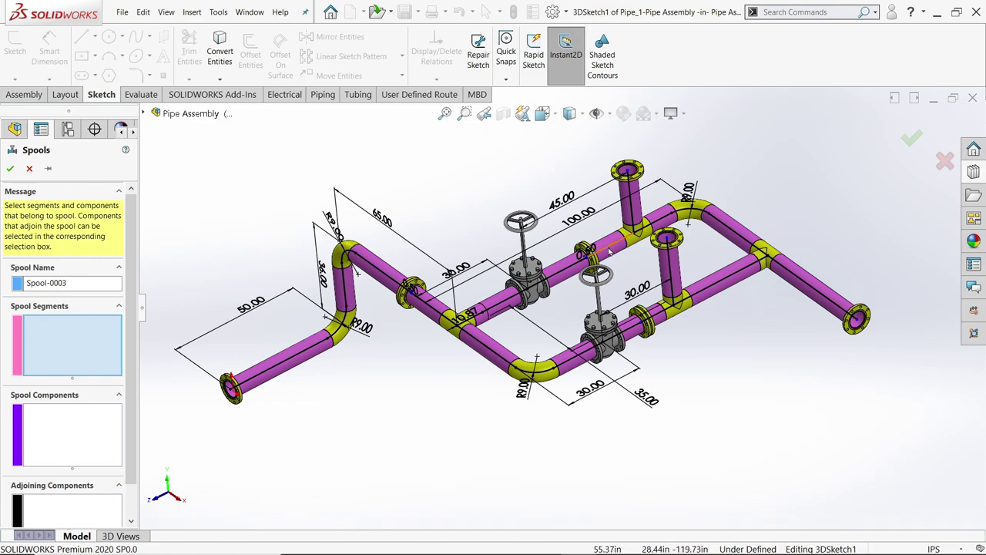
click(609, 252)
click(631, 219)
click(736, 231)
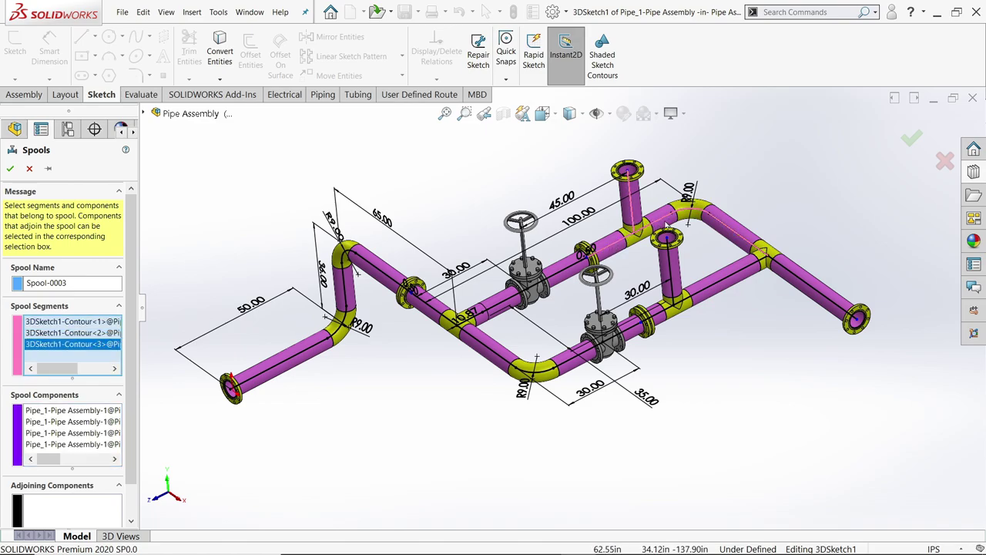
click(789, 277)
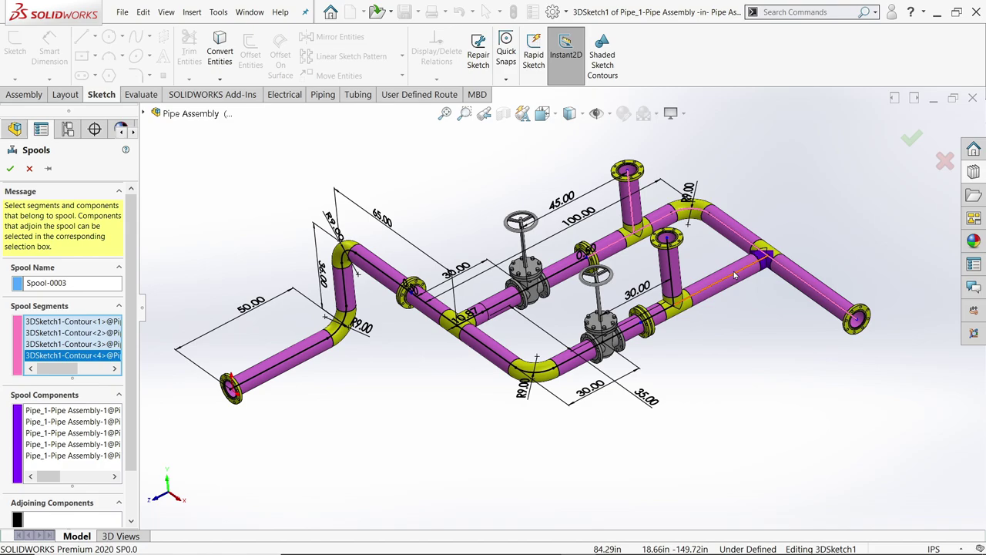
click(672, 281)
click(672, 281)
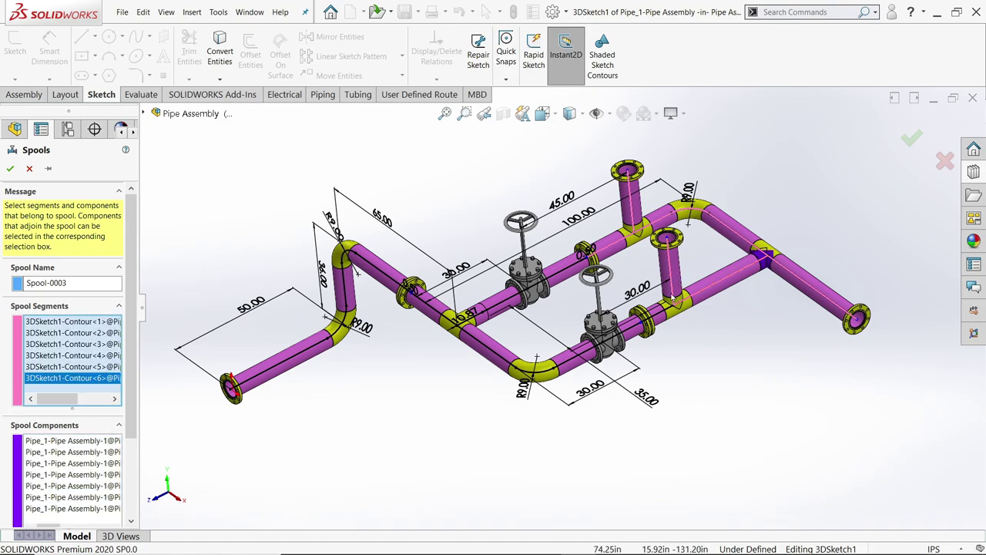
click(667, 311)
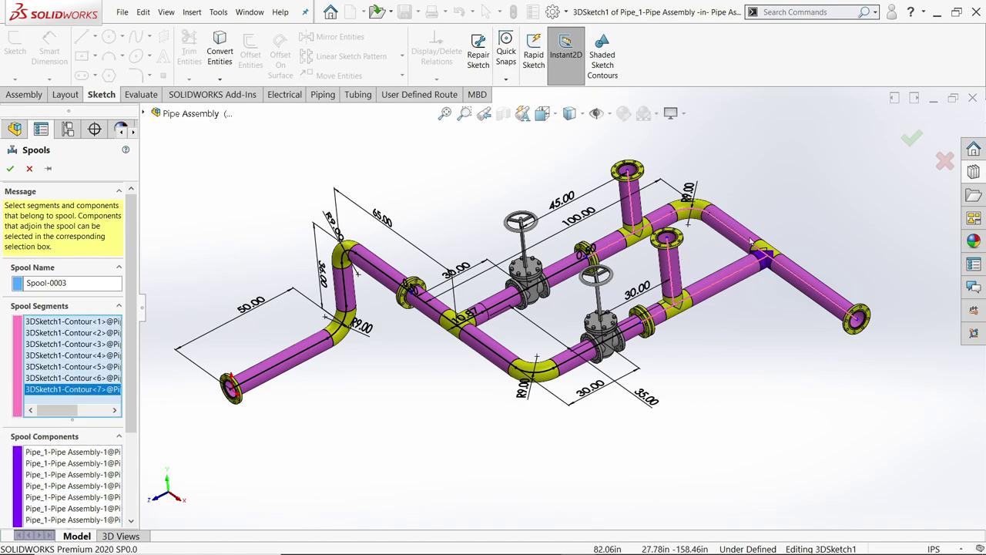
click(9, 168)
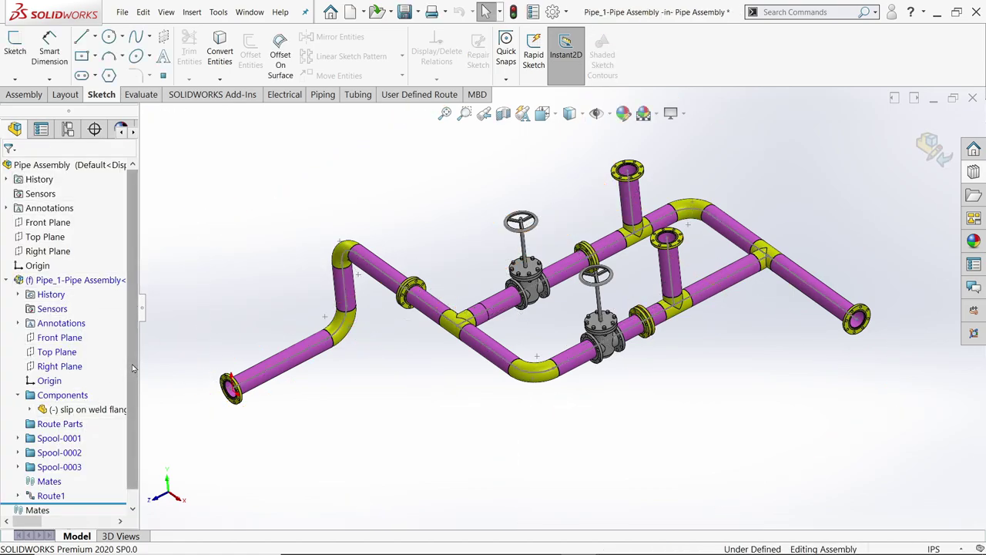
Highlight Spool-0001, Spool-0002 and Spool-0003 in turn, then exit route editing to Pipe Assembly.
scroll(54, 420, down, 1)
click(55, 411)
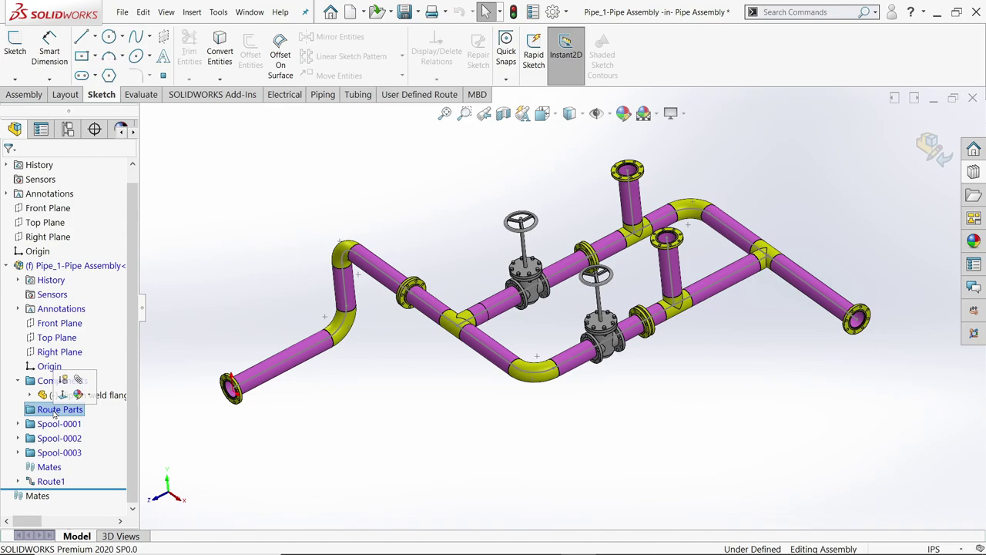
click(51, 426)
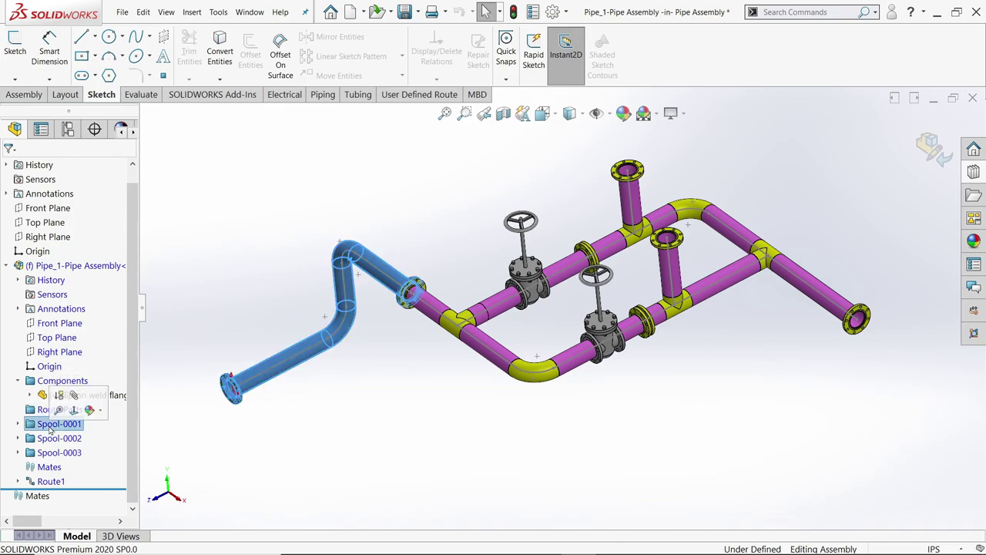
click(60, 438)
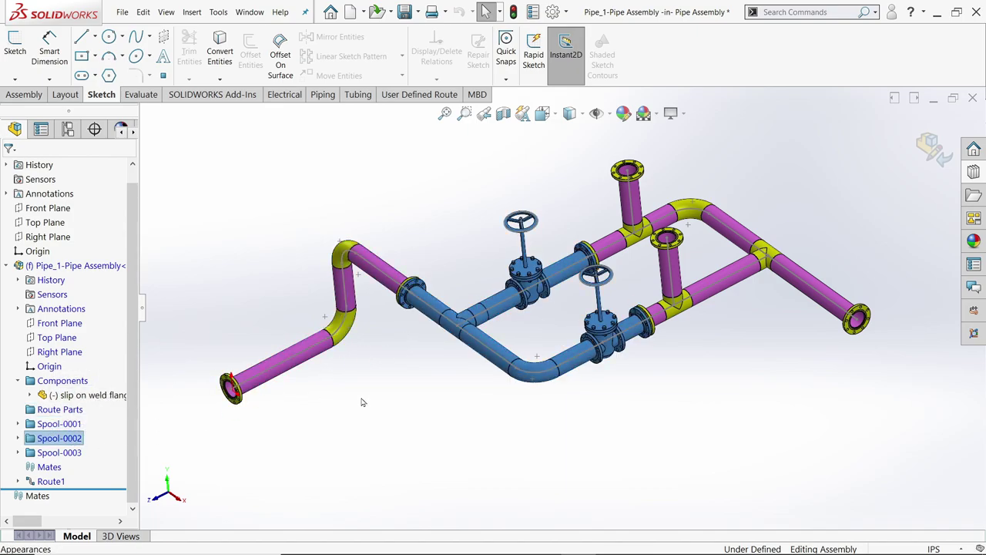
click(59, 452)
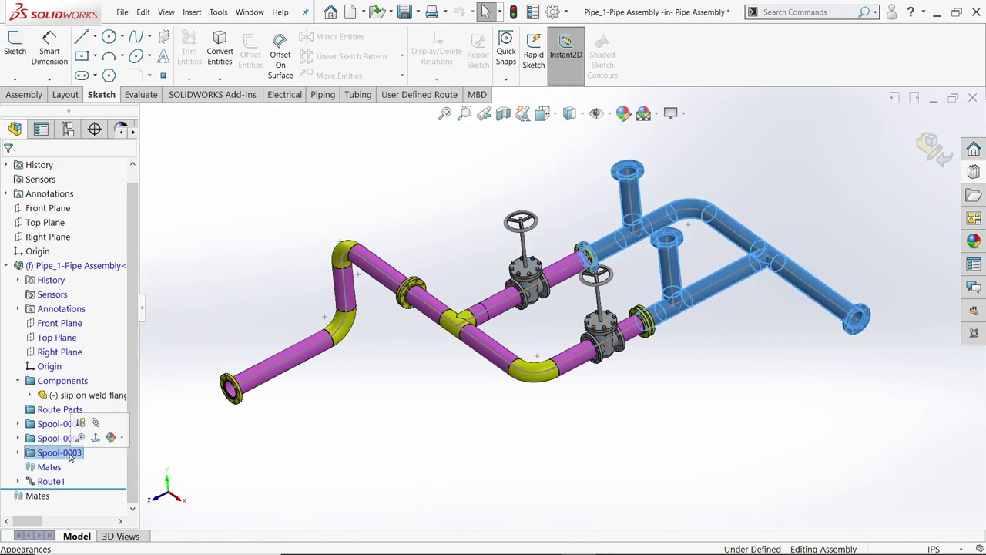
click(931, 152)
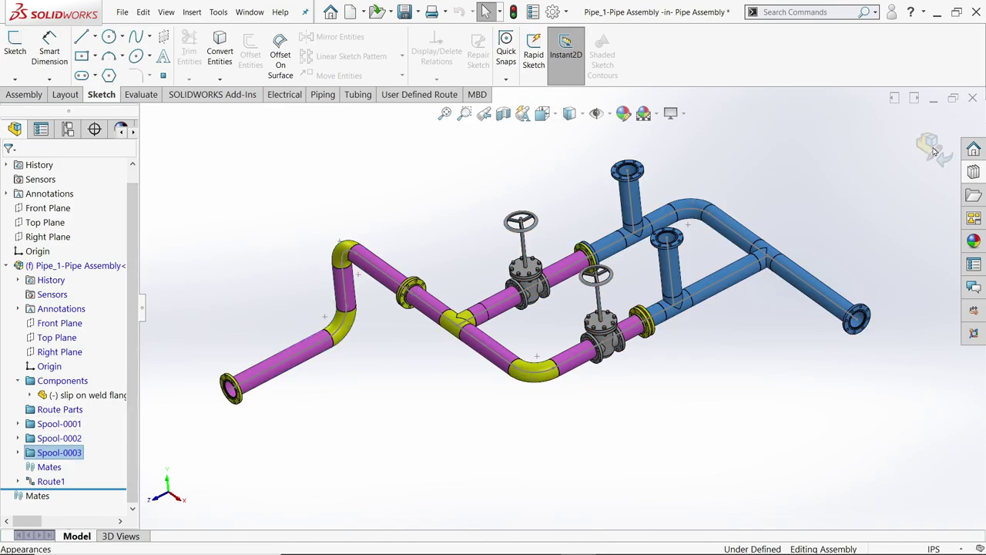
middle_drag(493, 310, 552, 284)
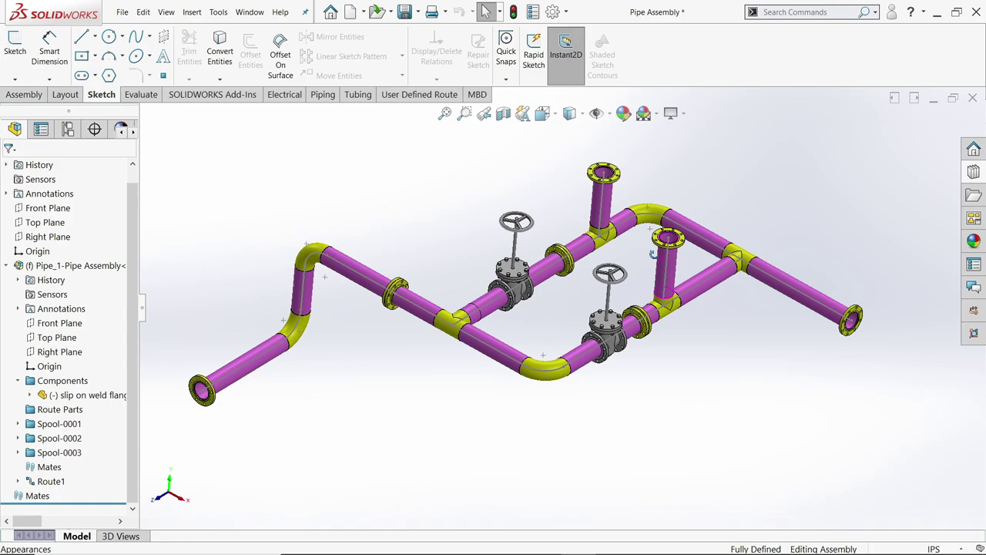
Hide the route sketch line in the assembly.
click(549, 282)
click(605, 257)
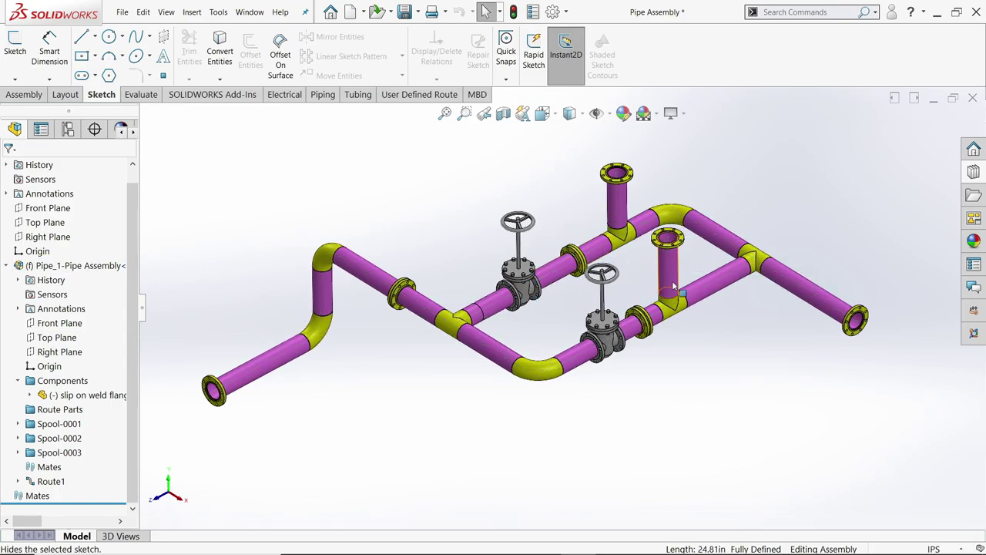
middle_drag(537, 334, 536, 329)
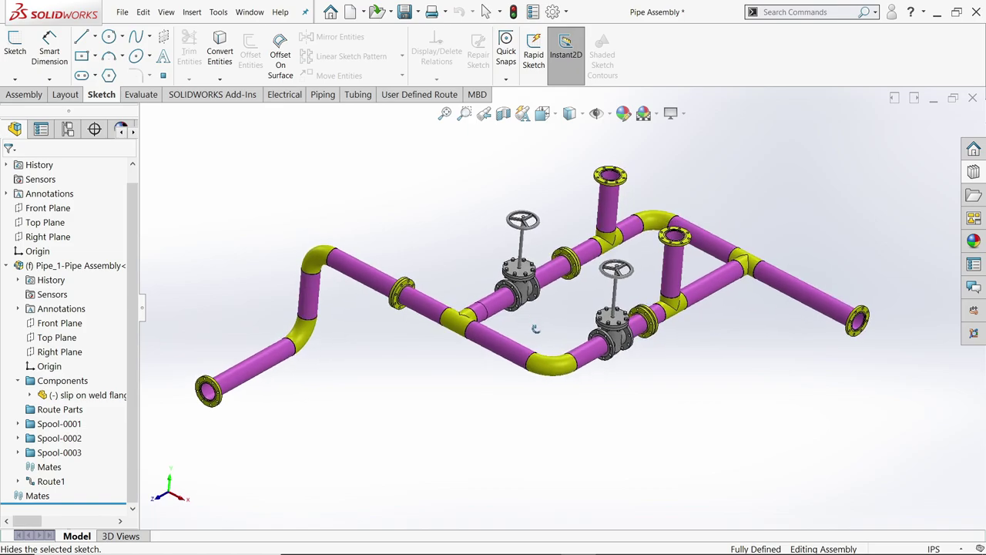
scroll(6, 266, up, 1)
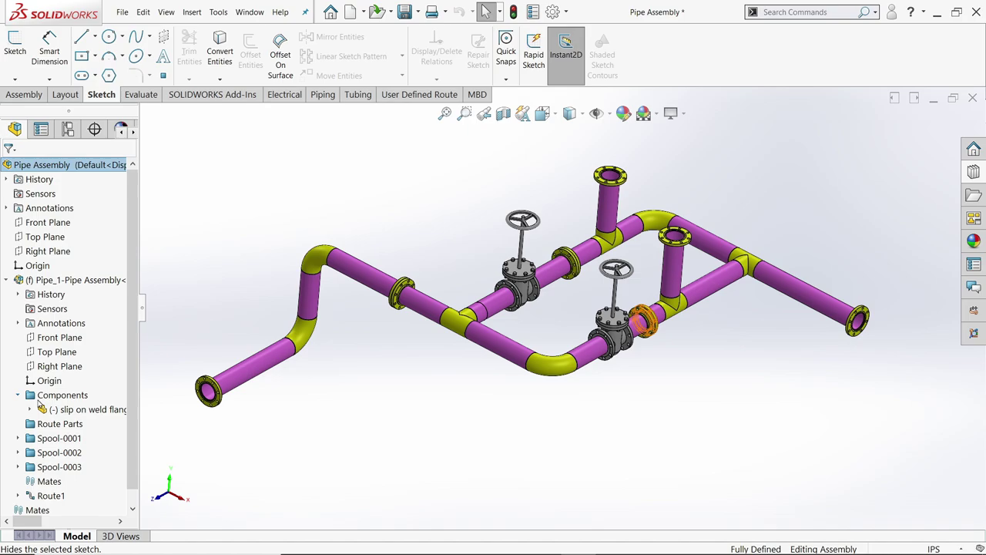
Review 3DSketch1 and Spool-0002/0003 in the tree, then collapse Pipe_1.
click(54, 411)
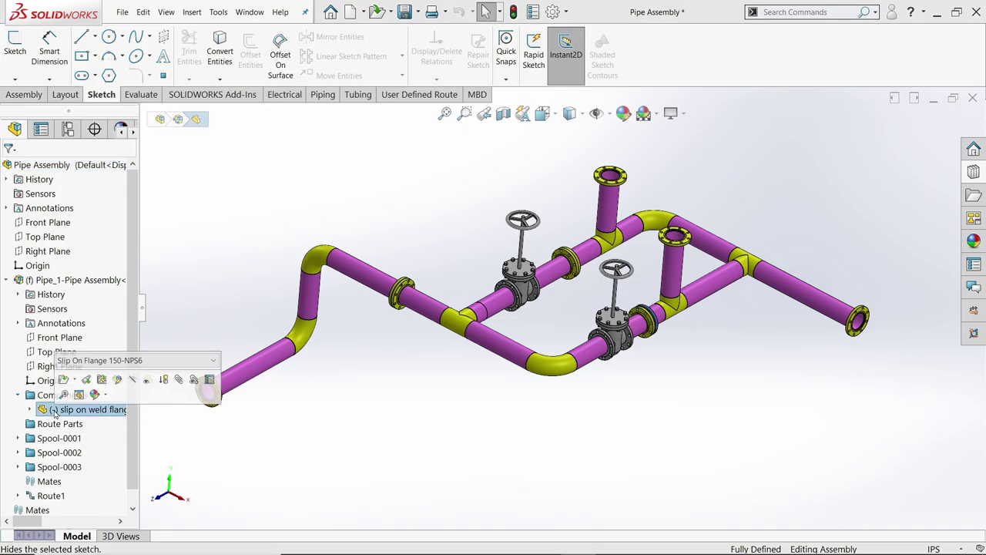
click(19, 395)
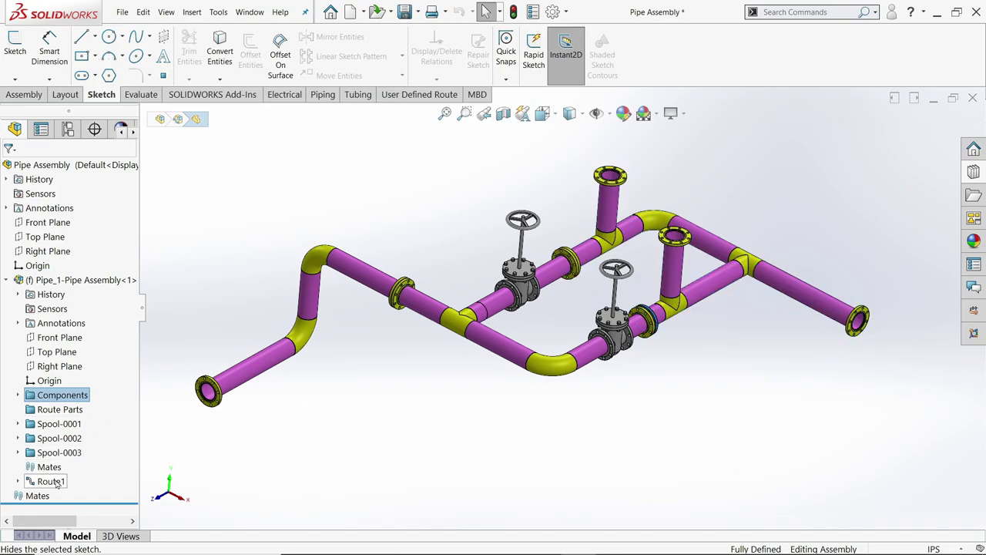
click(18, 481)
click(71, 496)
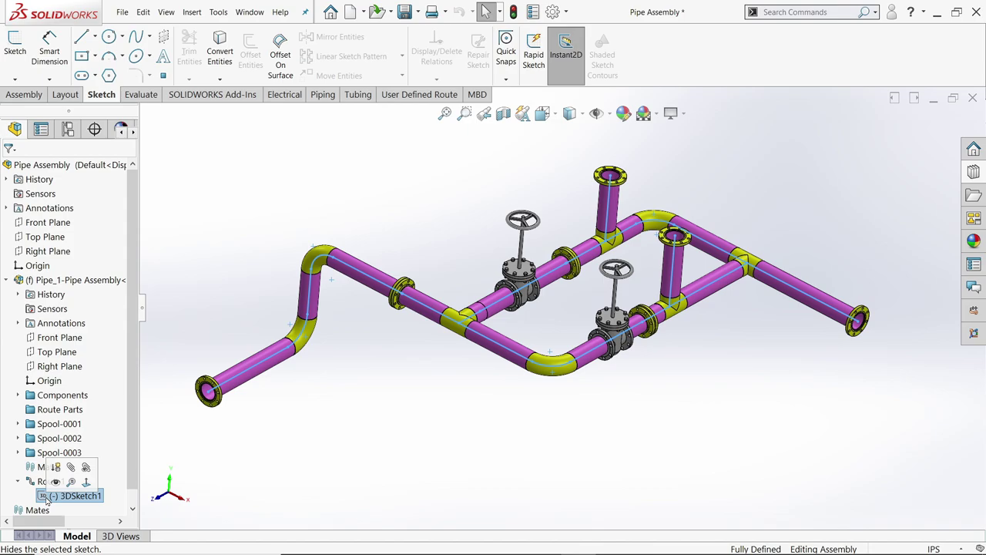
click(47, 413)
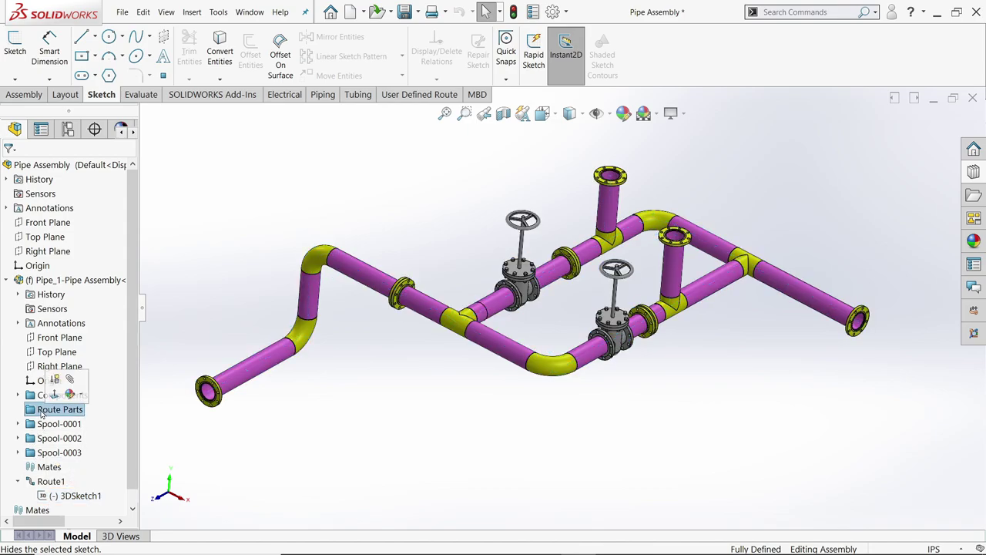
click(45, 440)
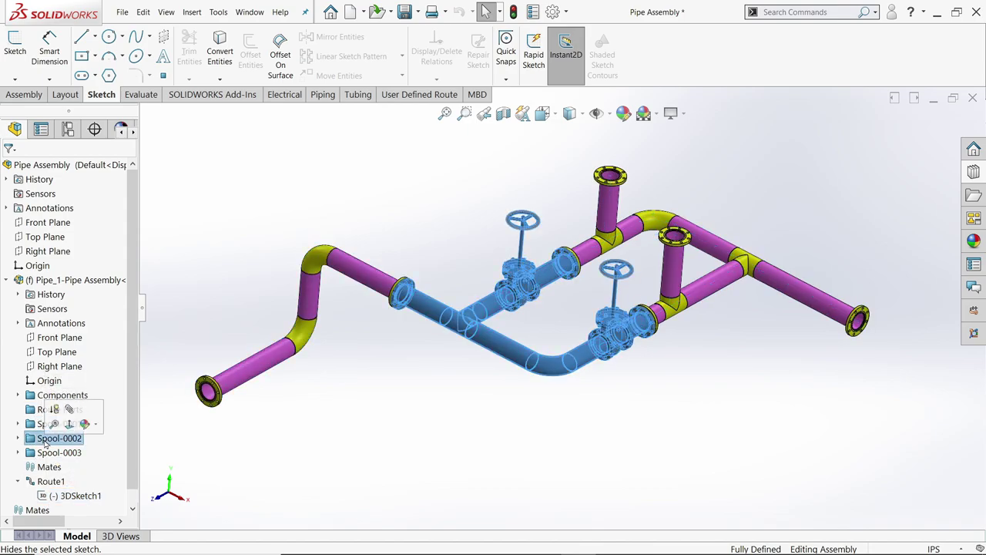
click(44, 452)
click(44, 411)
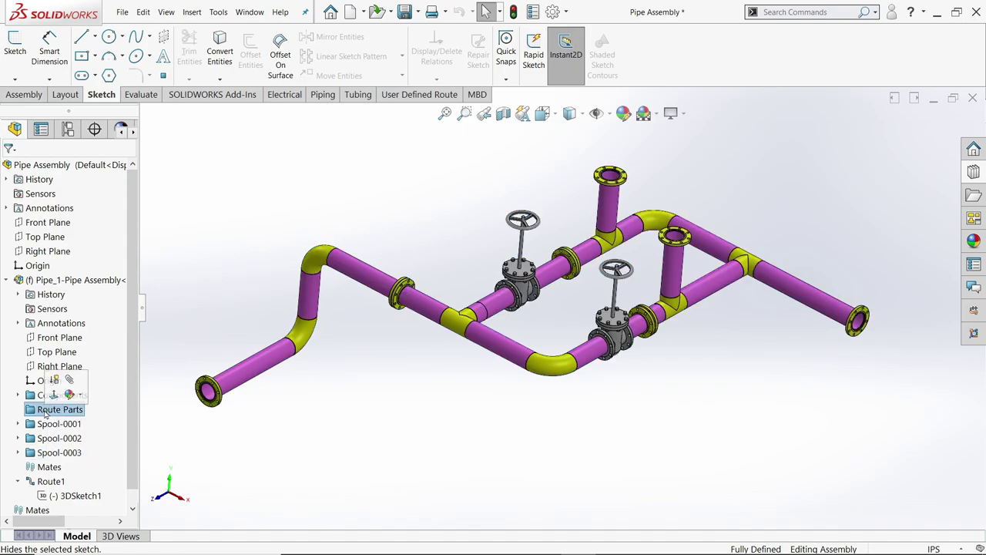
click(19, 396)
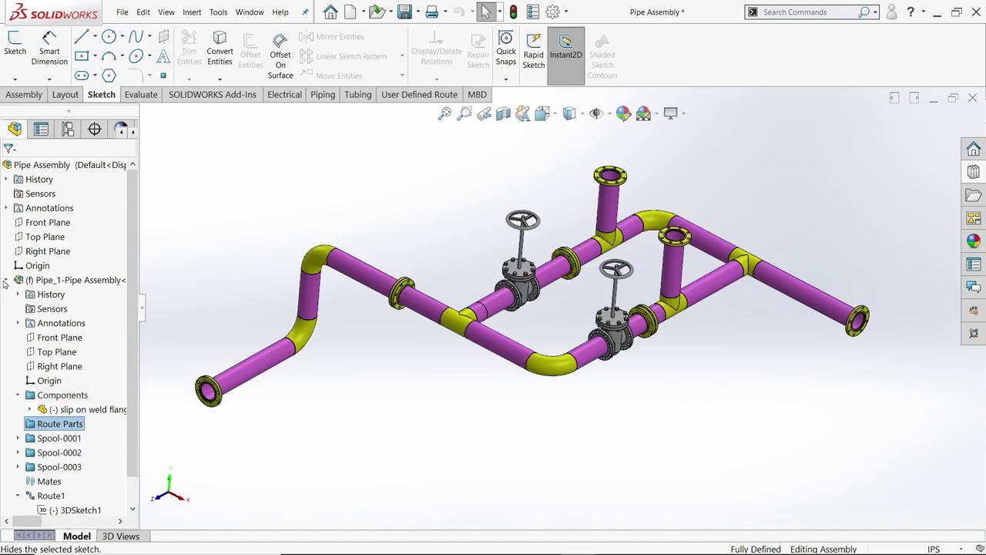
mouse_move(383, 401)
middle_down()
mouse_move(387, 416)
mouse_move(407, 405)
middle_up()
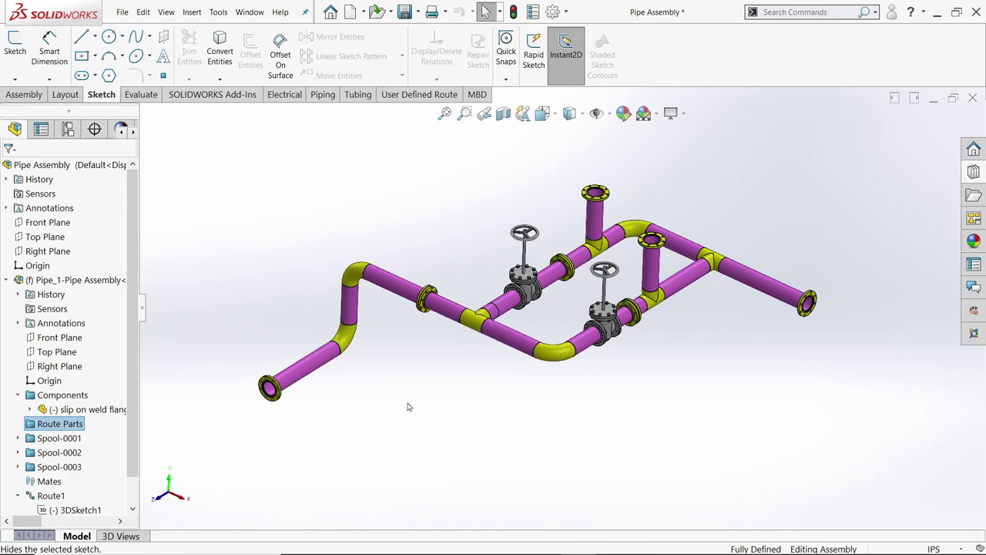
click(6, 280)
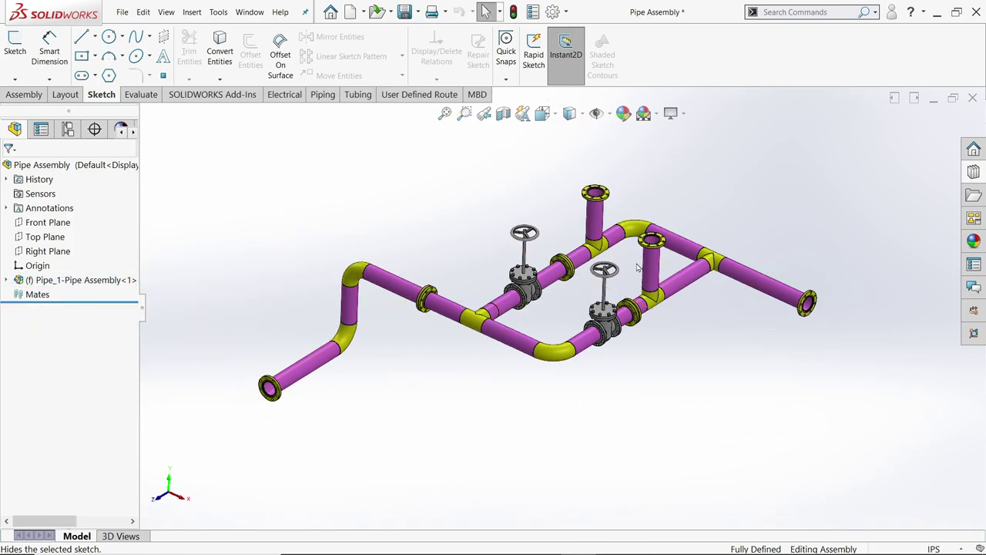
scroll(631, 266, down, 1)
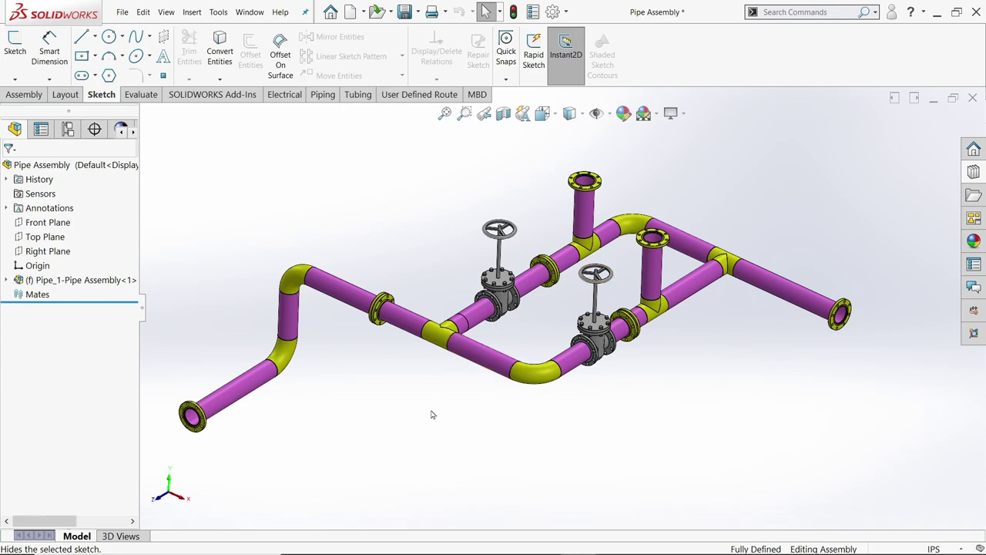